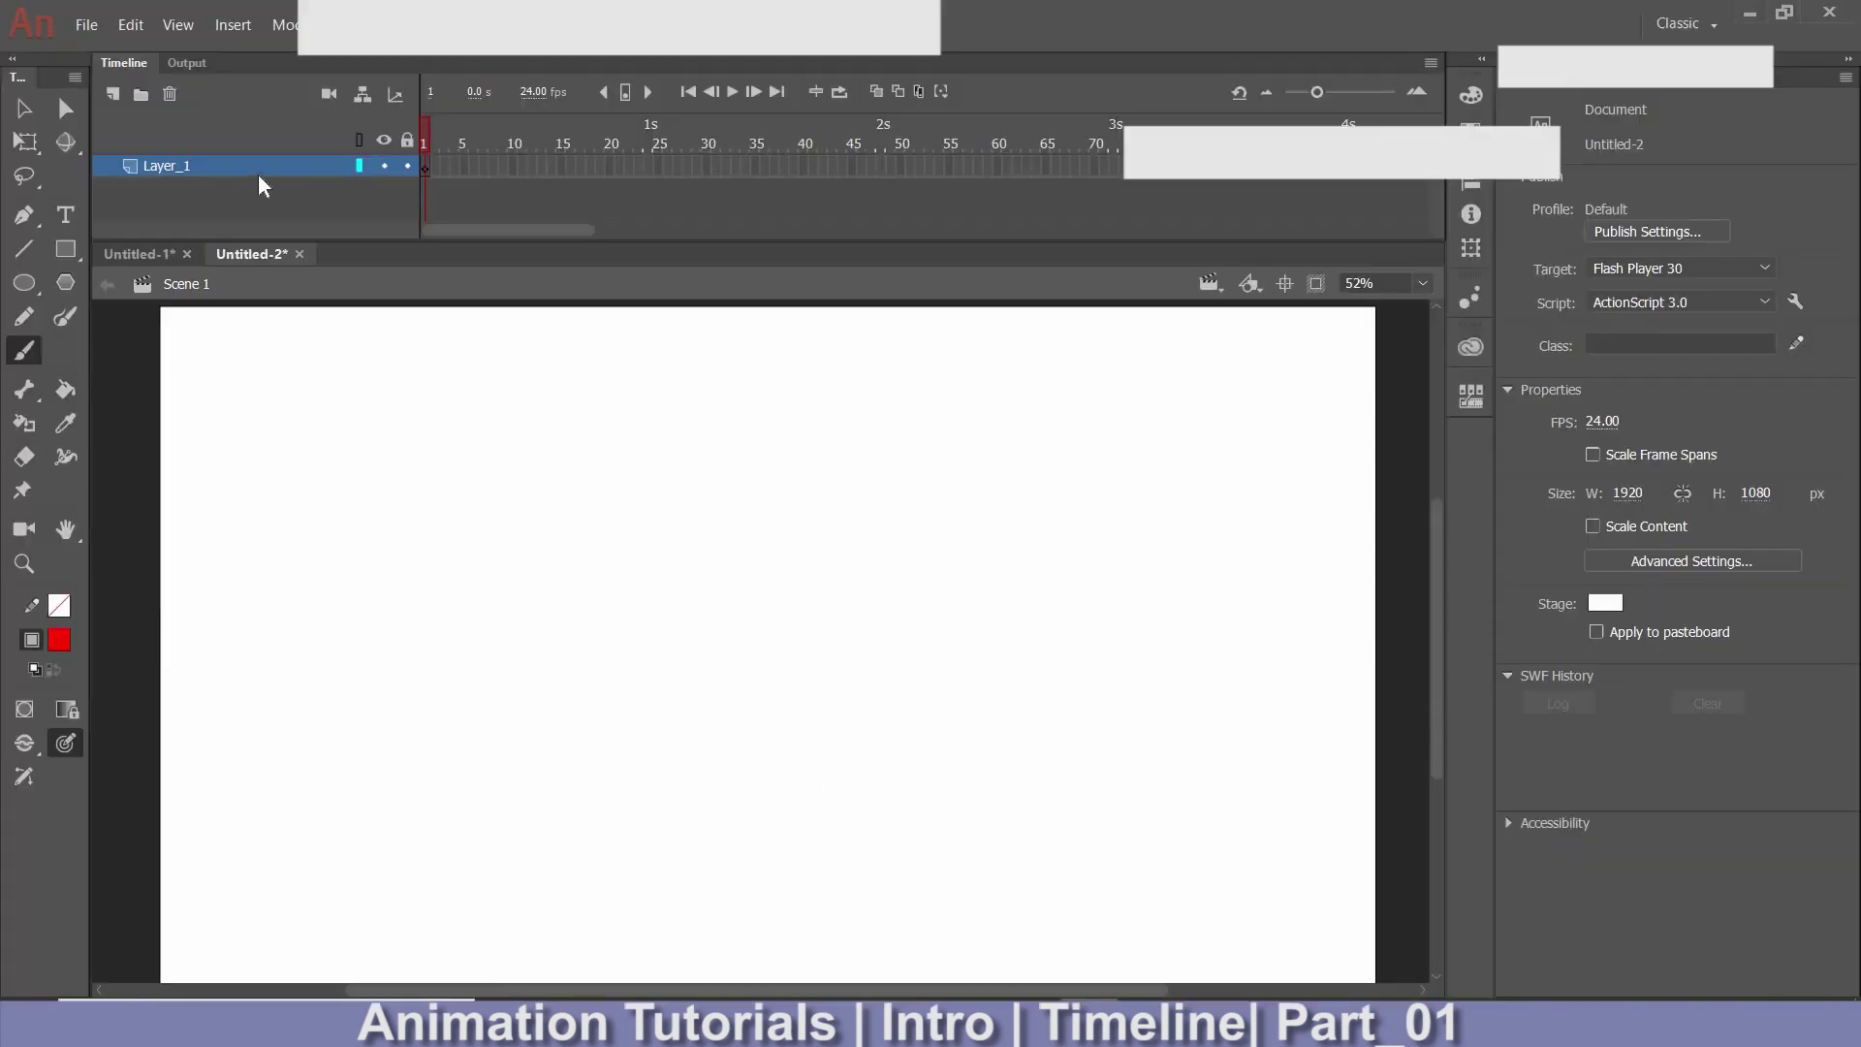
Switch to the YouTube community page in the browser and review the tutorial poll and its viewer comments.
click(1752, 19)
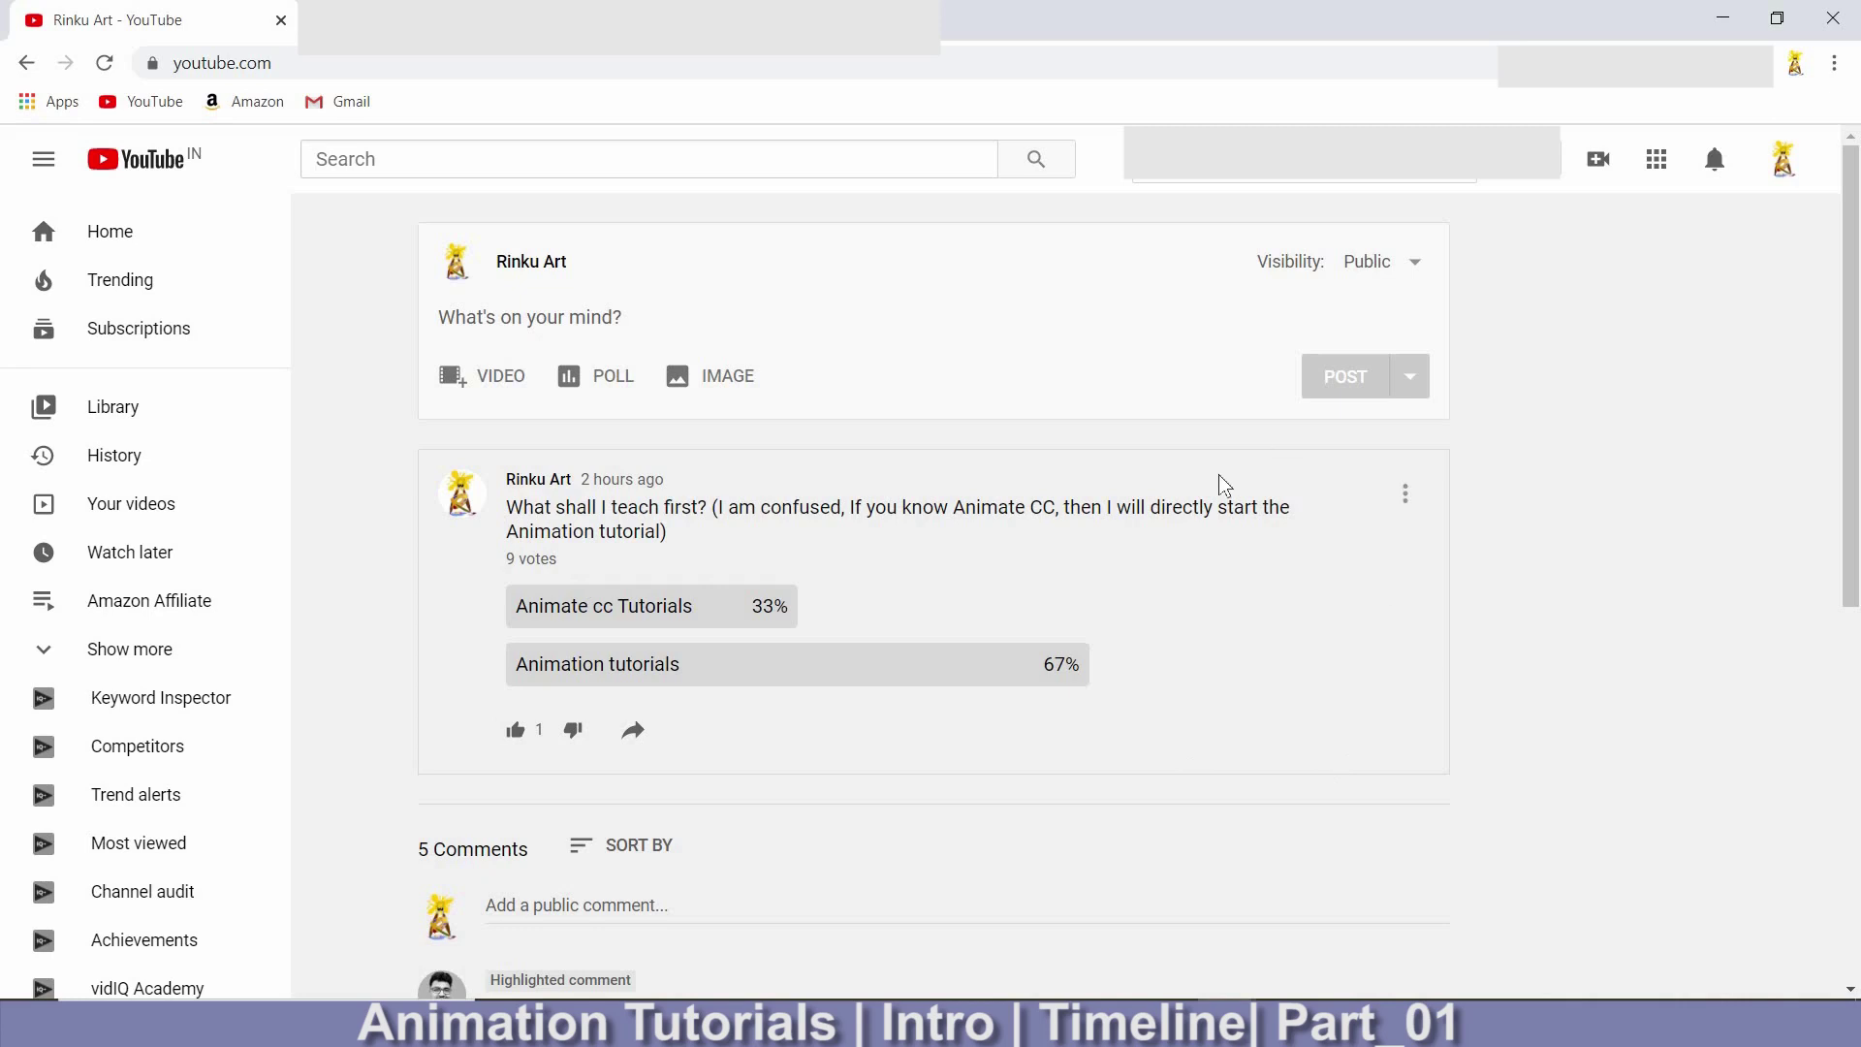
scroll(912, 579, down, 3)
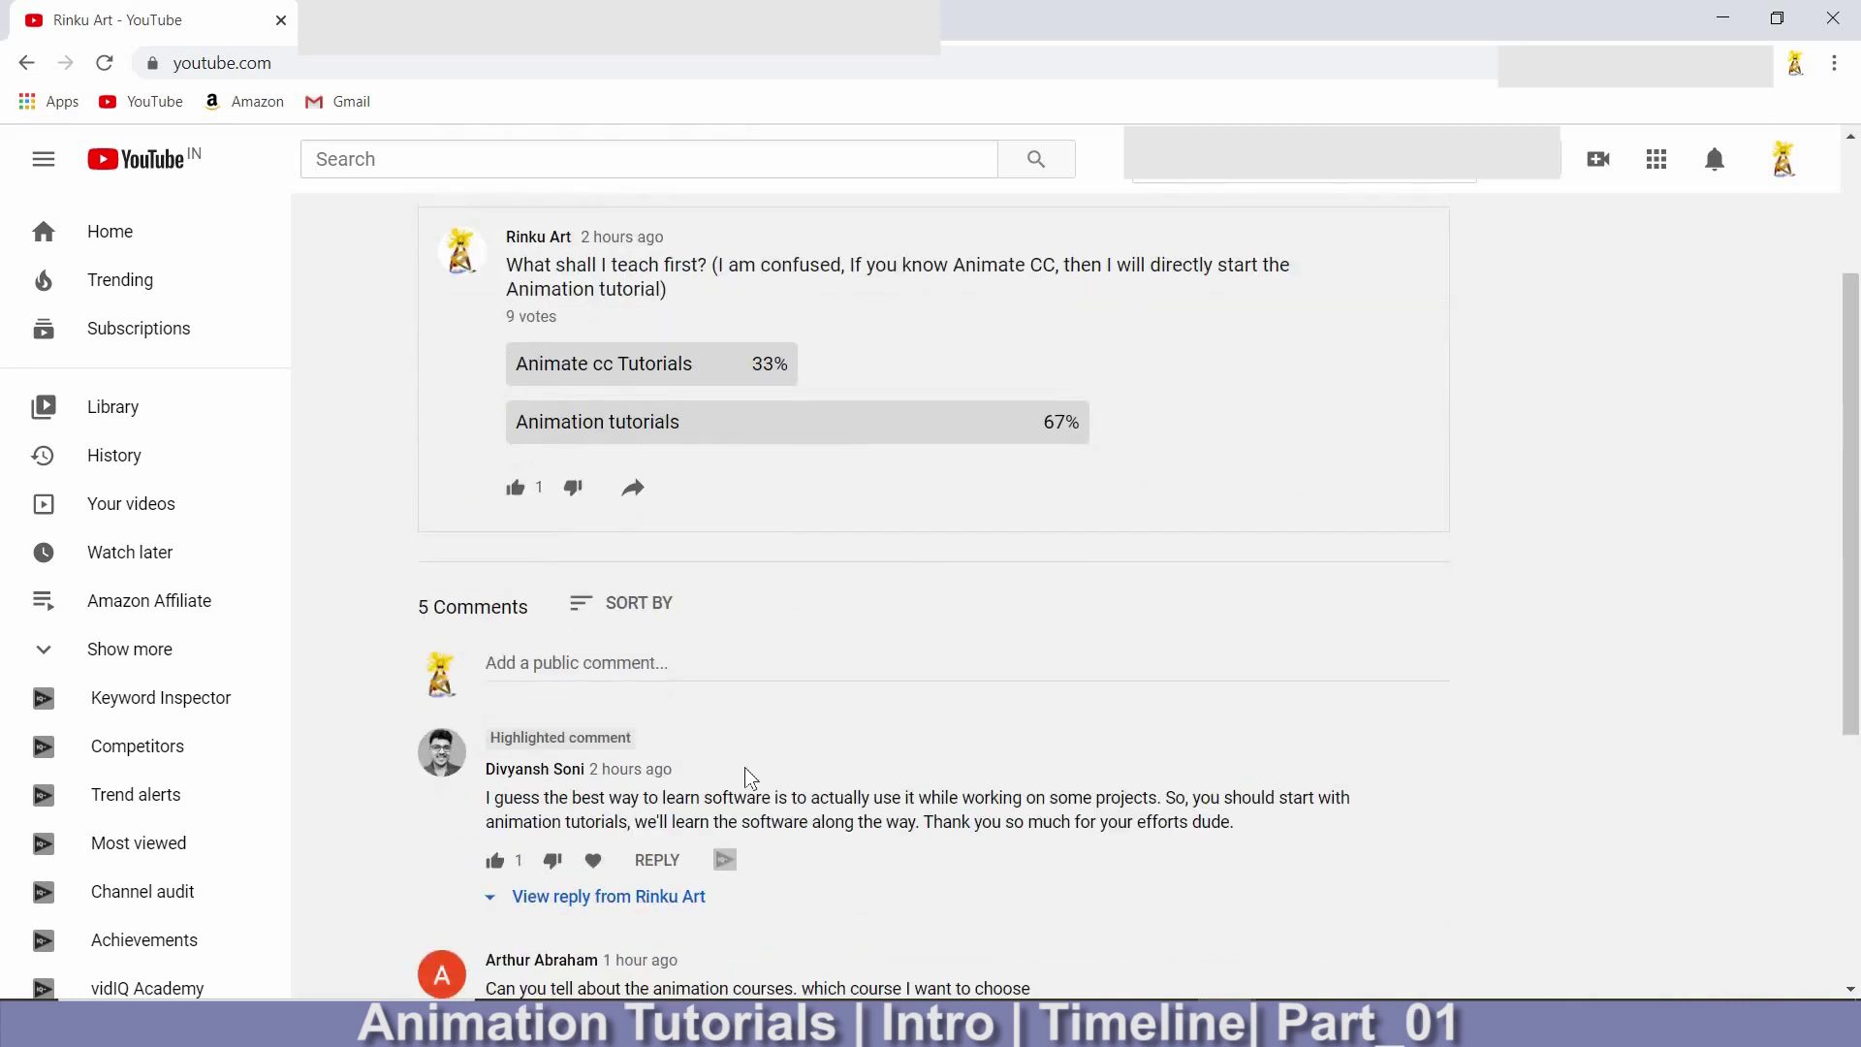
scroll(751, 779, down, 5)
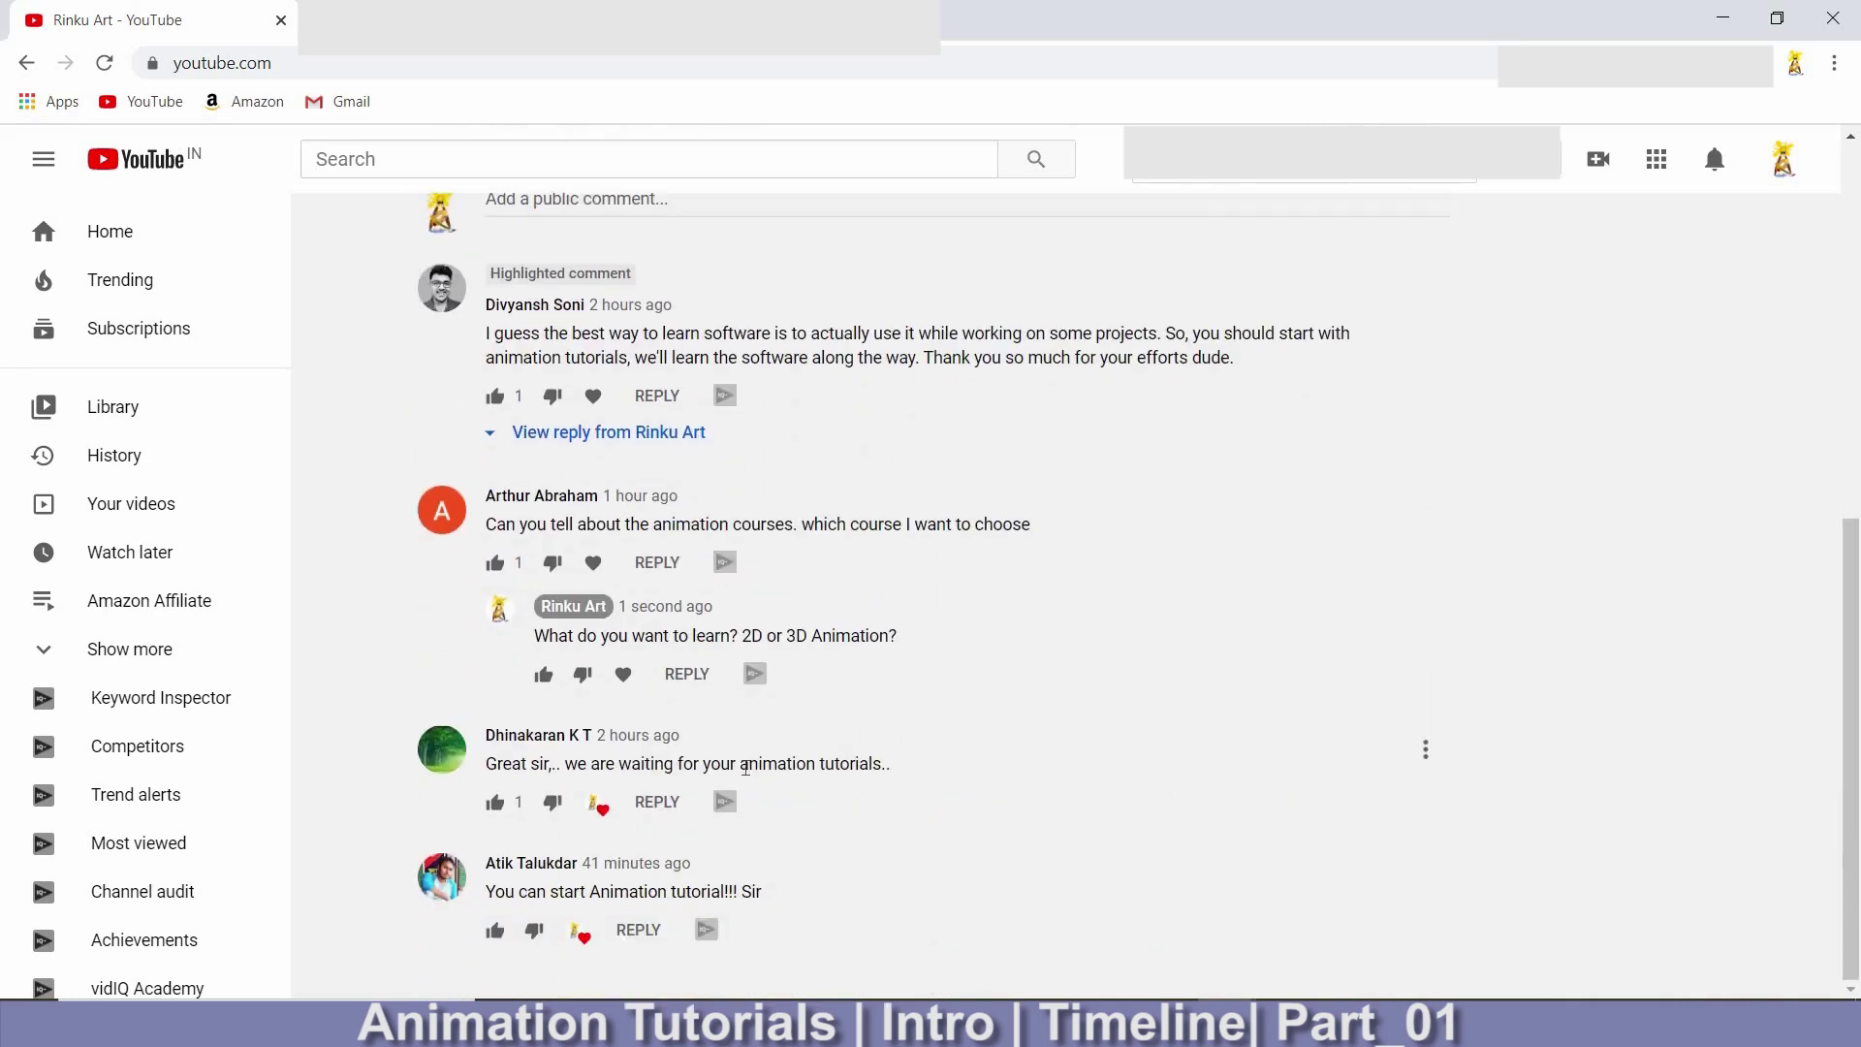
scroll(745, 767, up, 7)
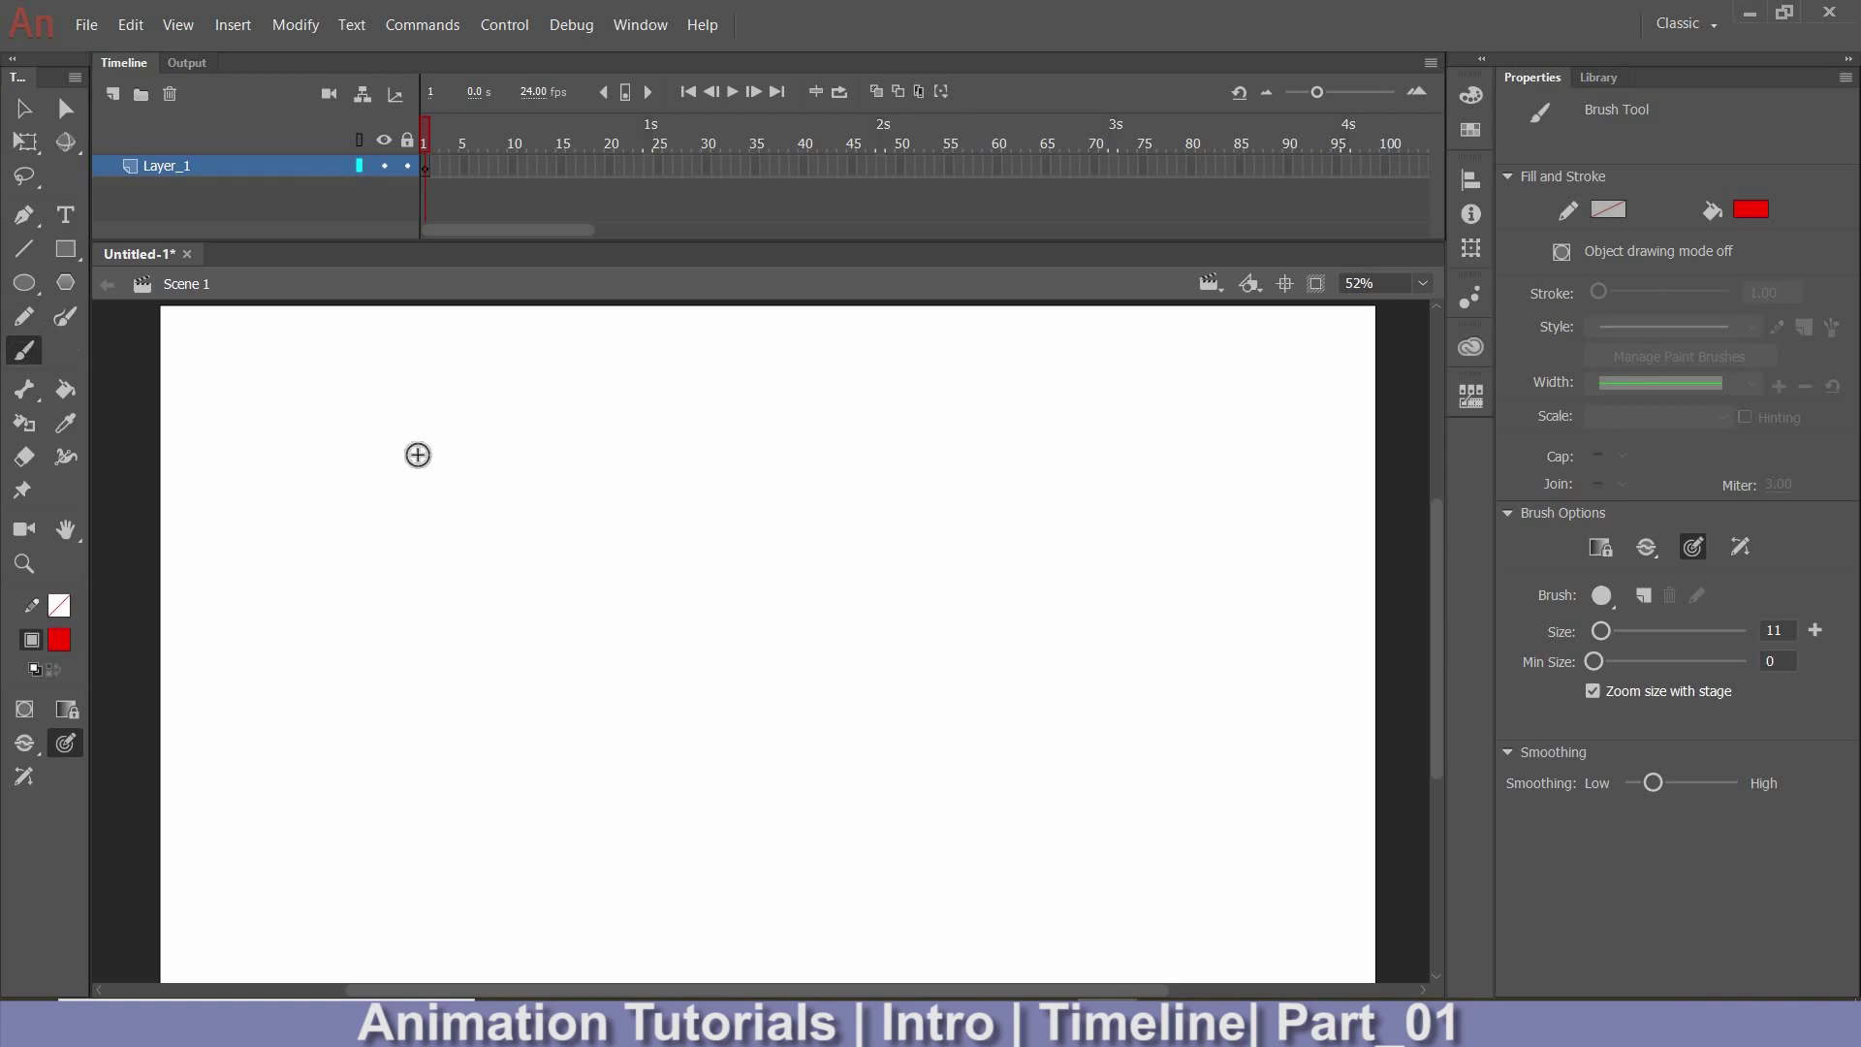
Draw a freehand red circle with the Brush tool in frame 1 and insert a blank keyframe at frame 3 of Layer_1.
mouse_move(512, 556)
mouse_down()
mouse_move(382, 594)
mouse_move(386, 504)
mouse_up()
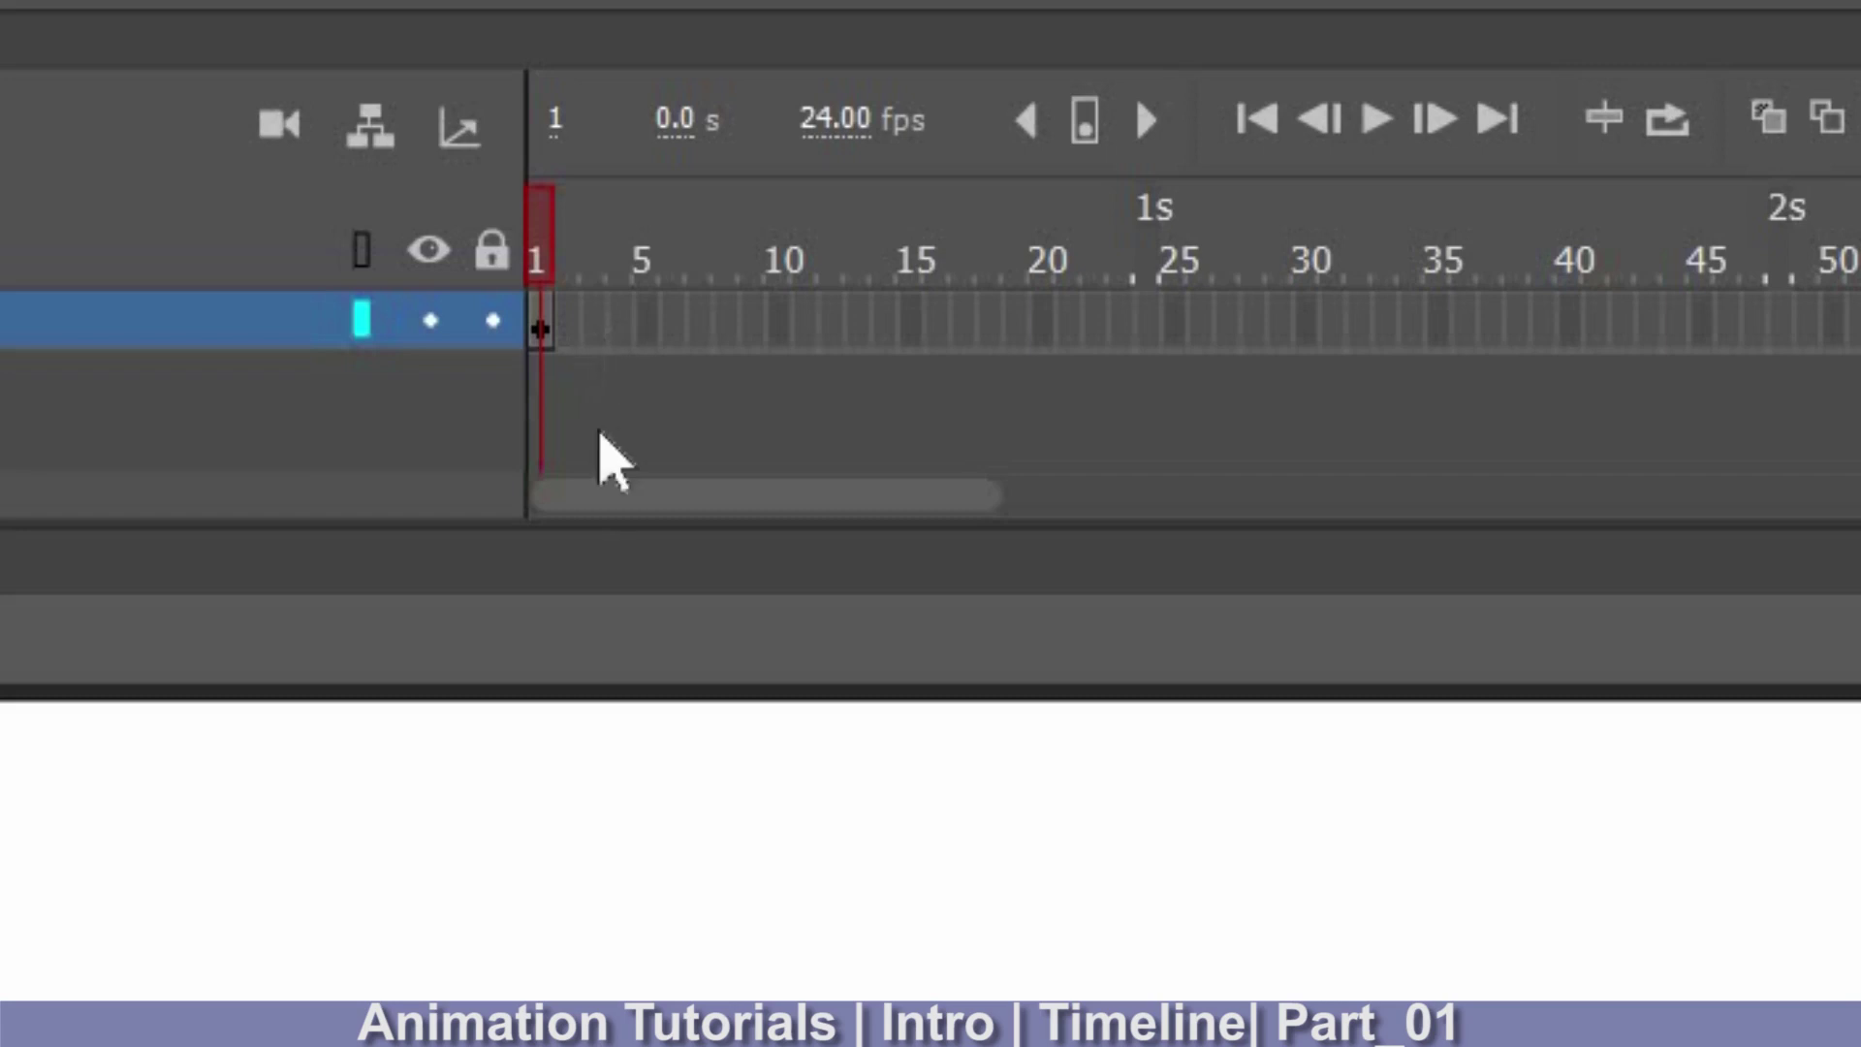
click(592, 323)
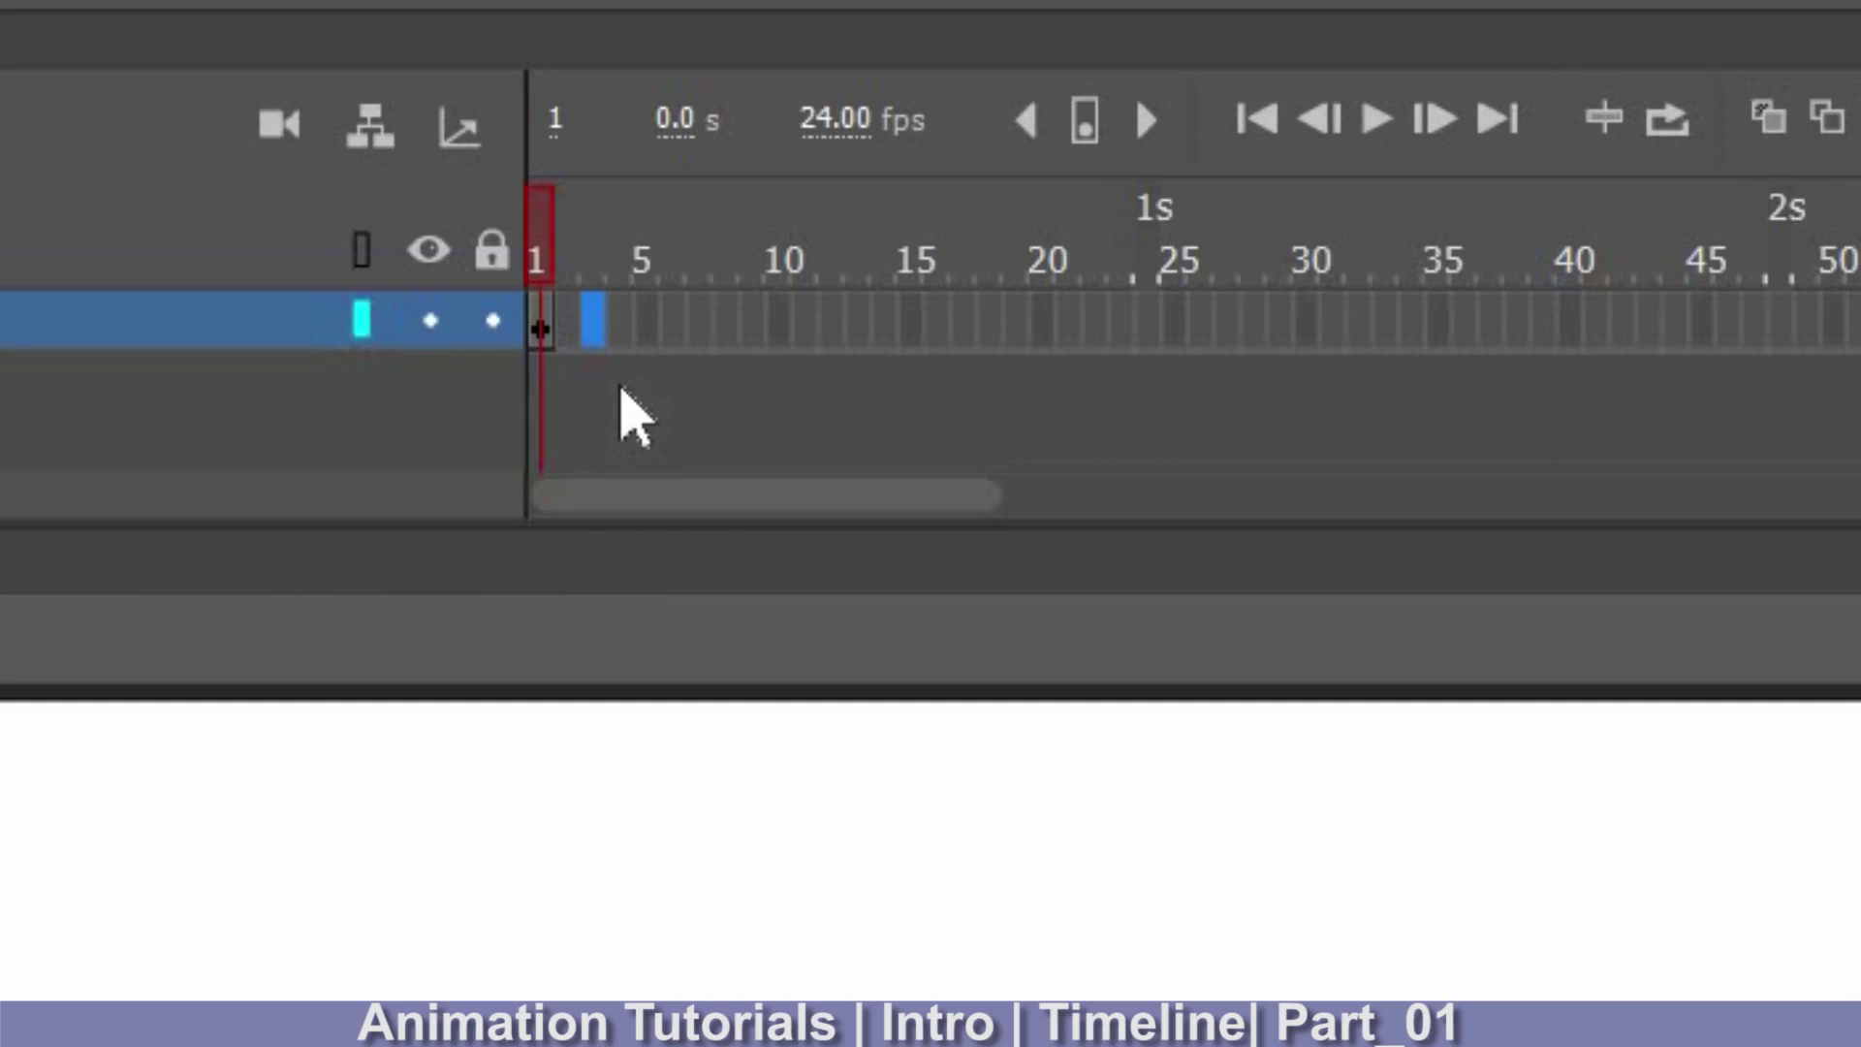
key(F7)
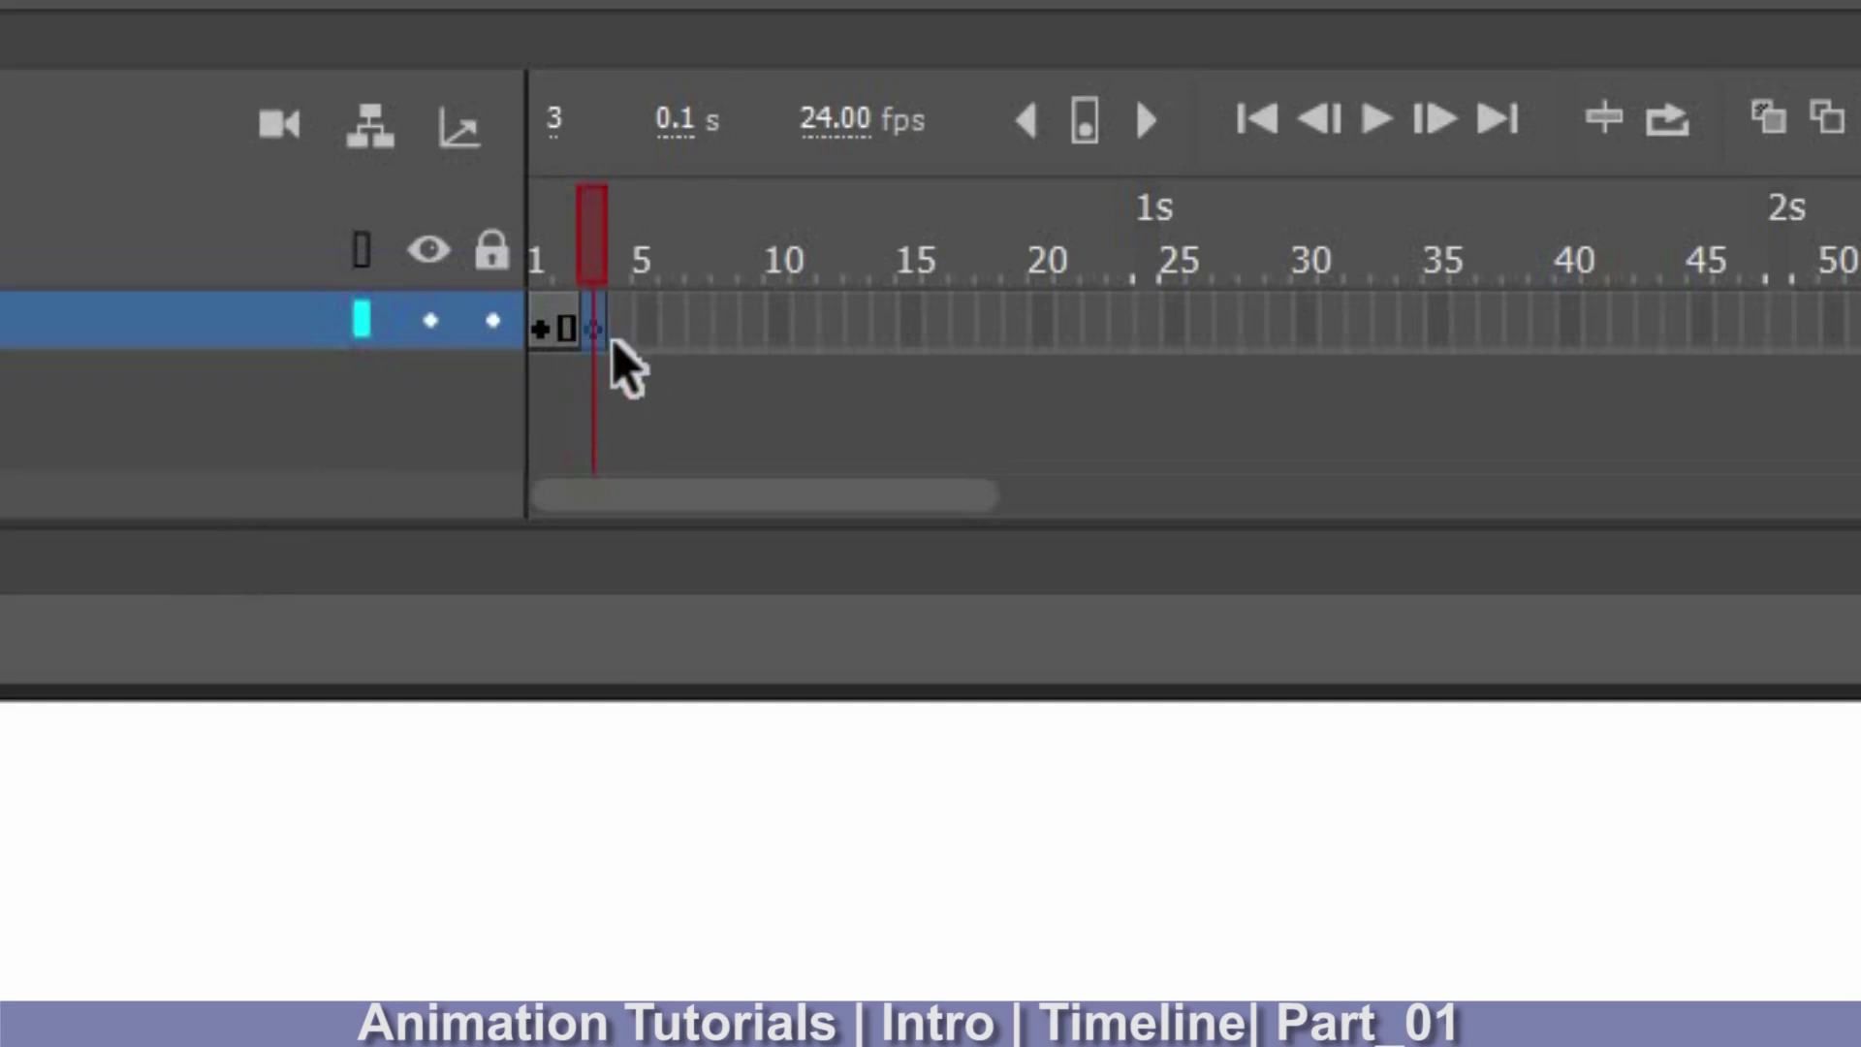
Examine frames 1, 2 and 3 of Layer_1 one by one, comparing their frame markers.
click(540, 327)
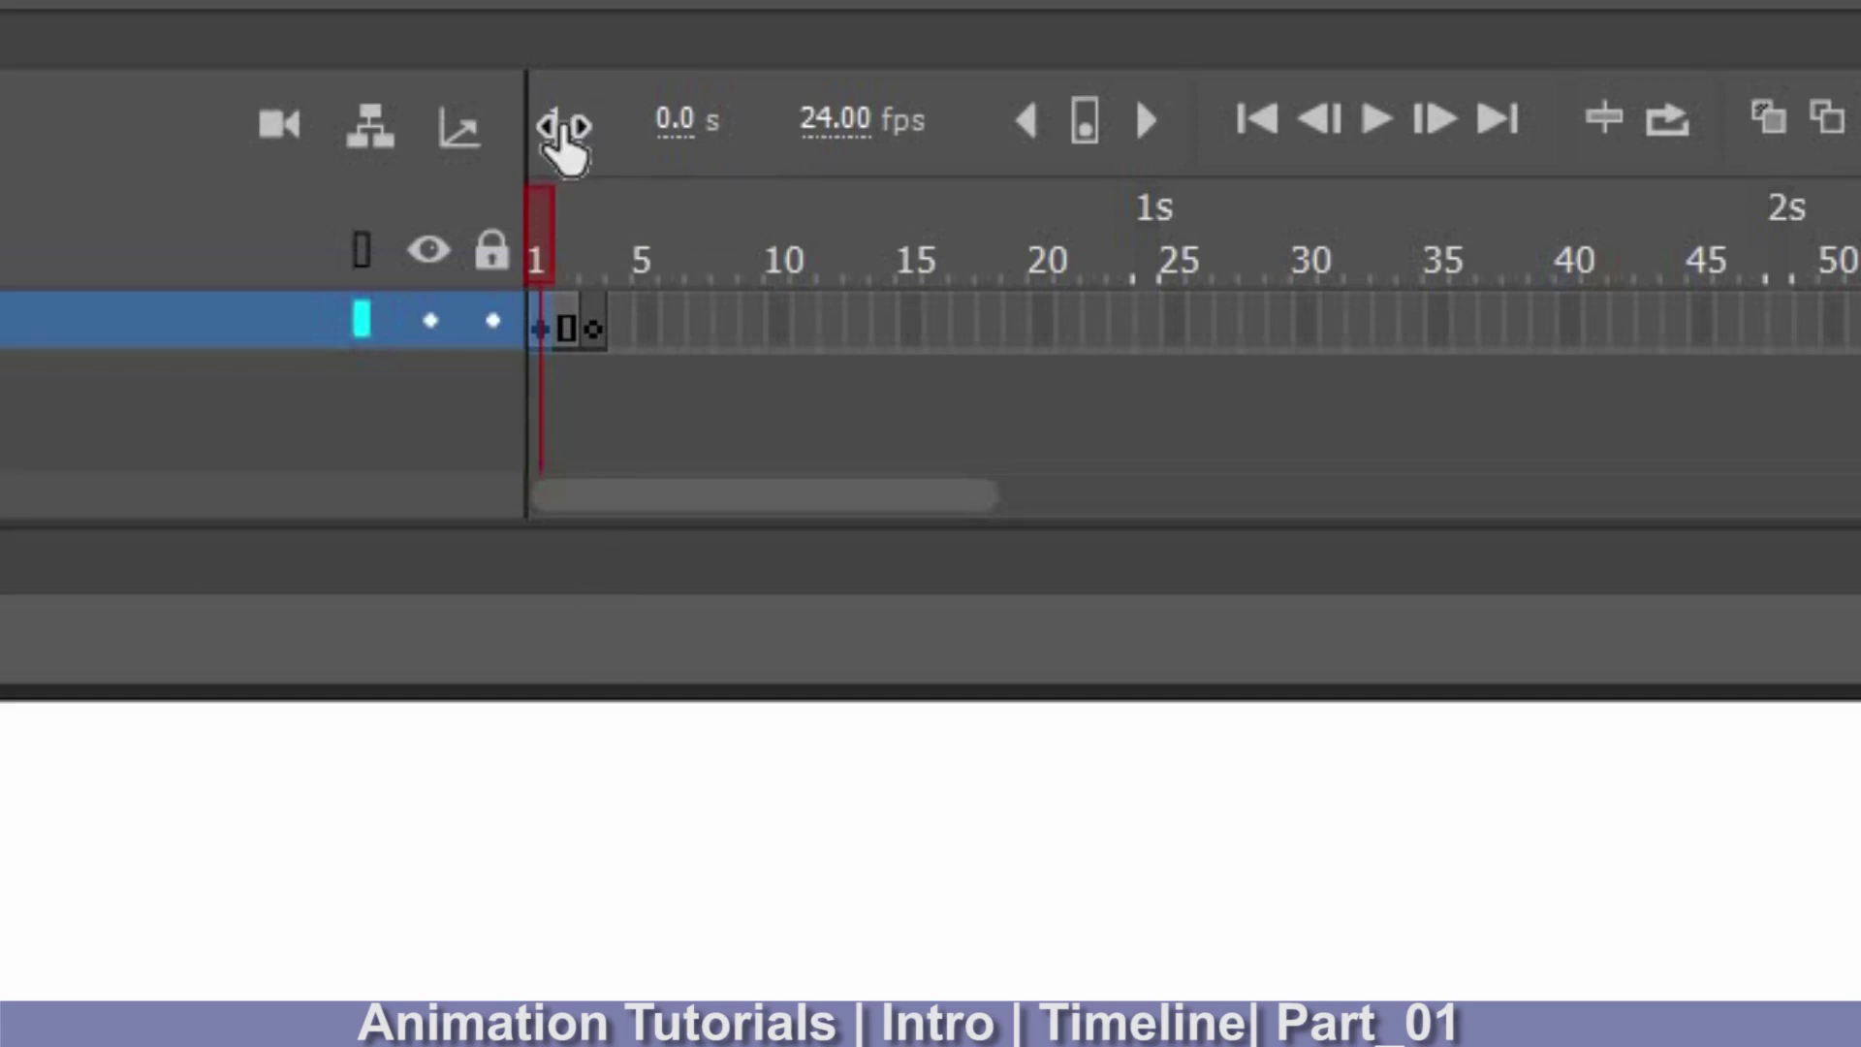
click(570, 332)
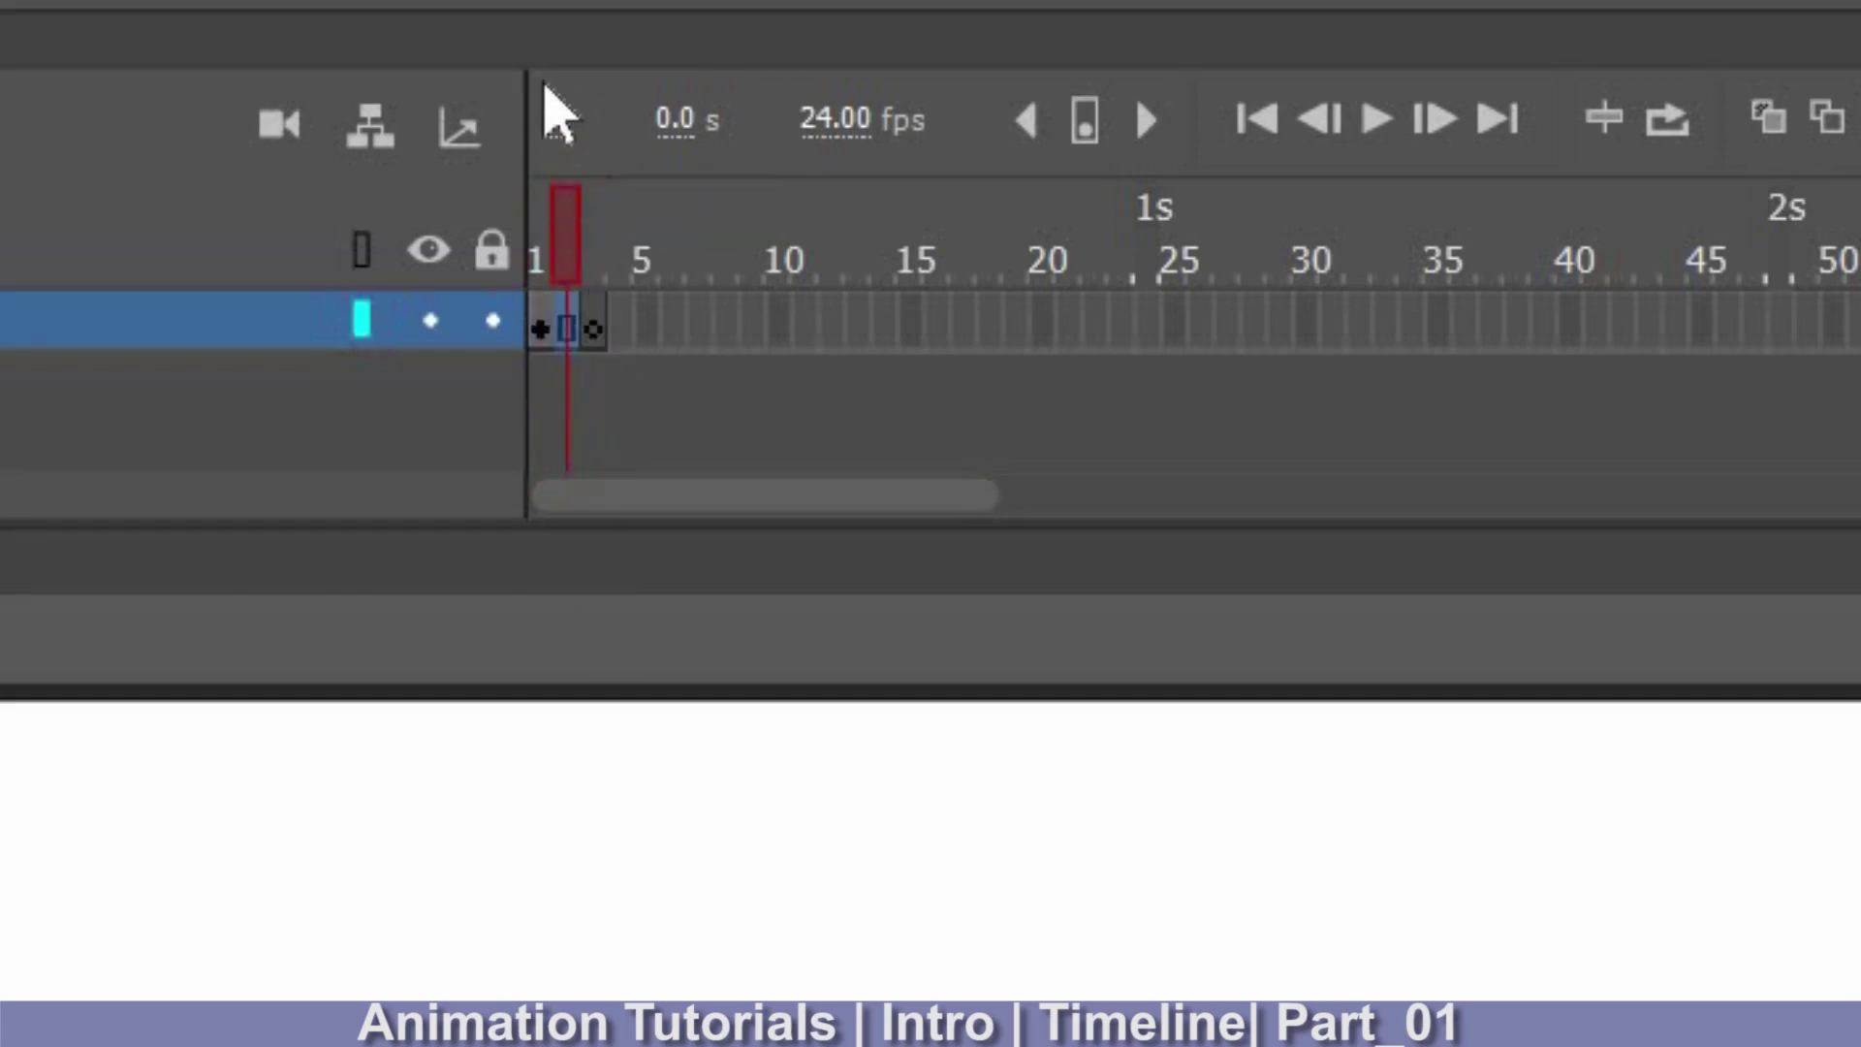
click(593, 331)
click(540, 327)
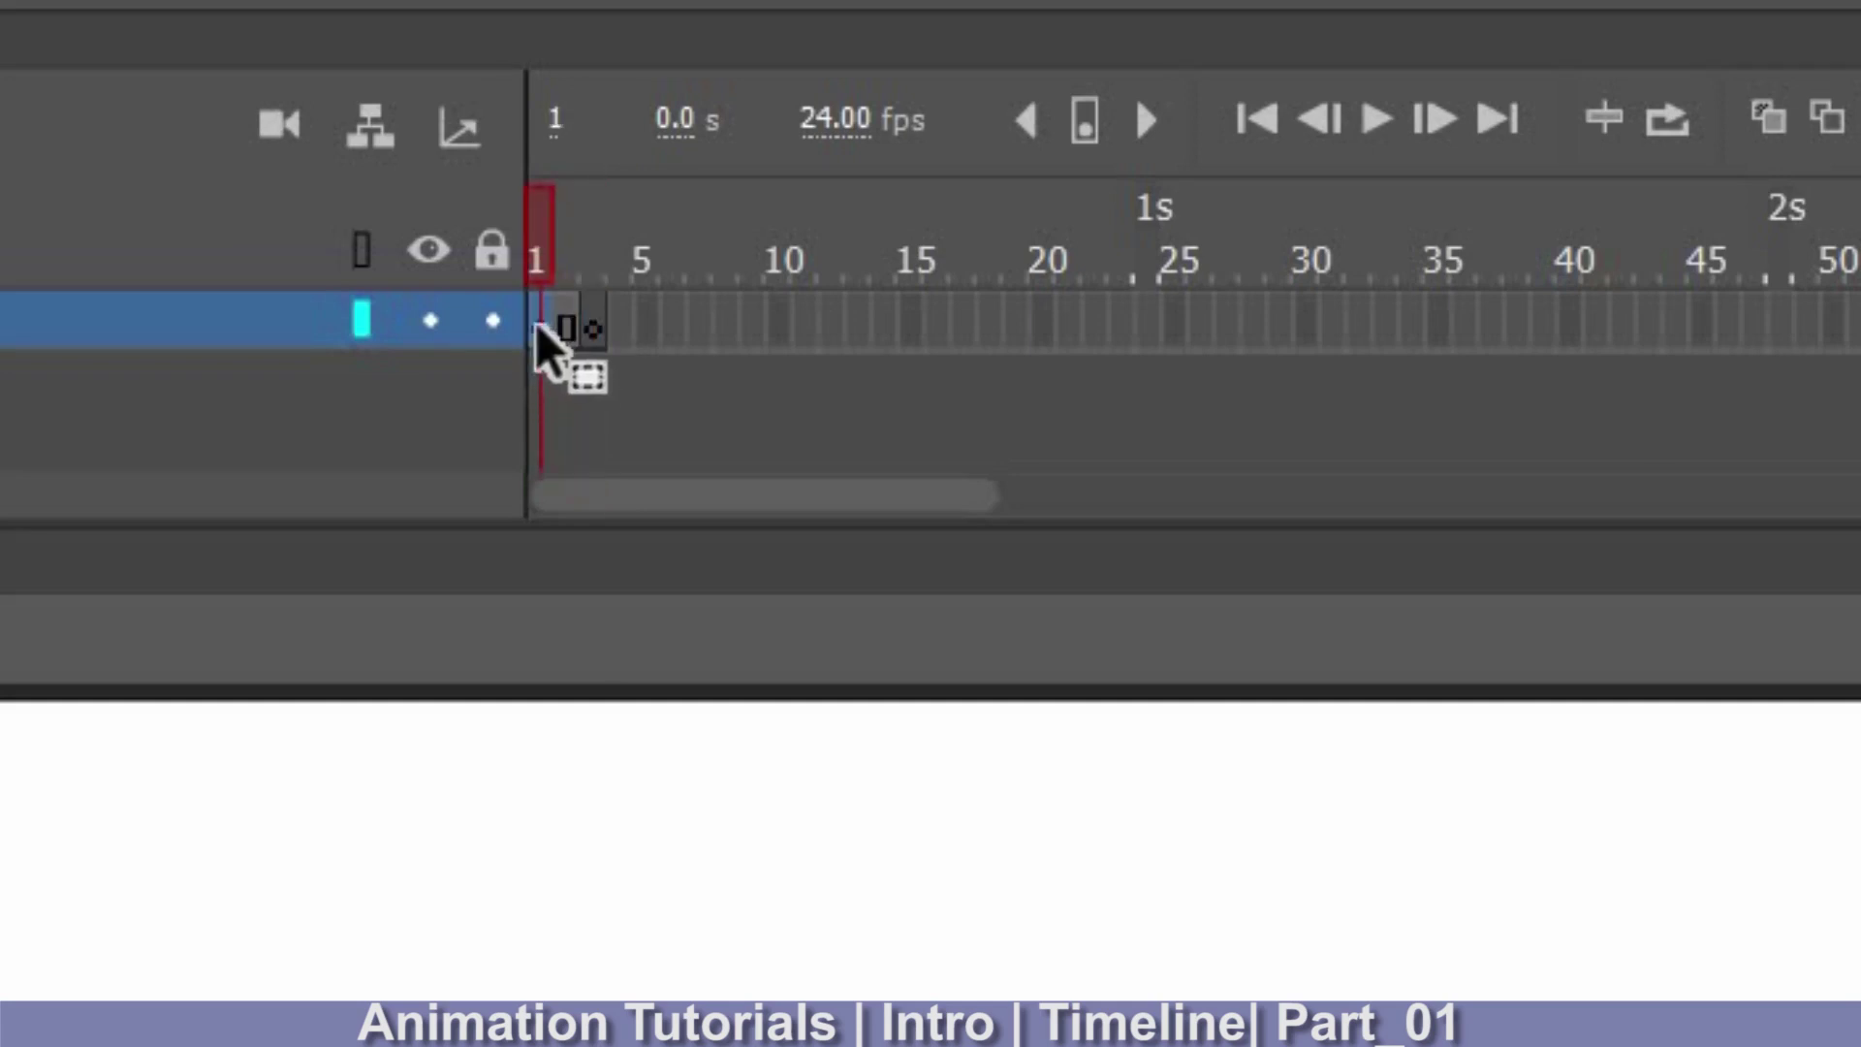
click(564, 330)
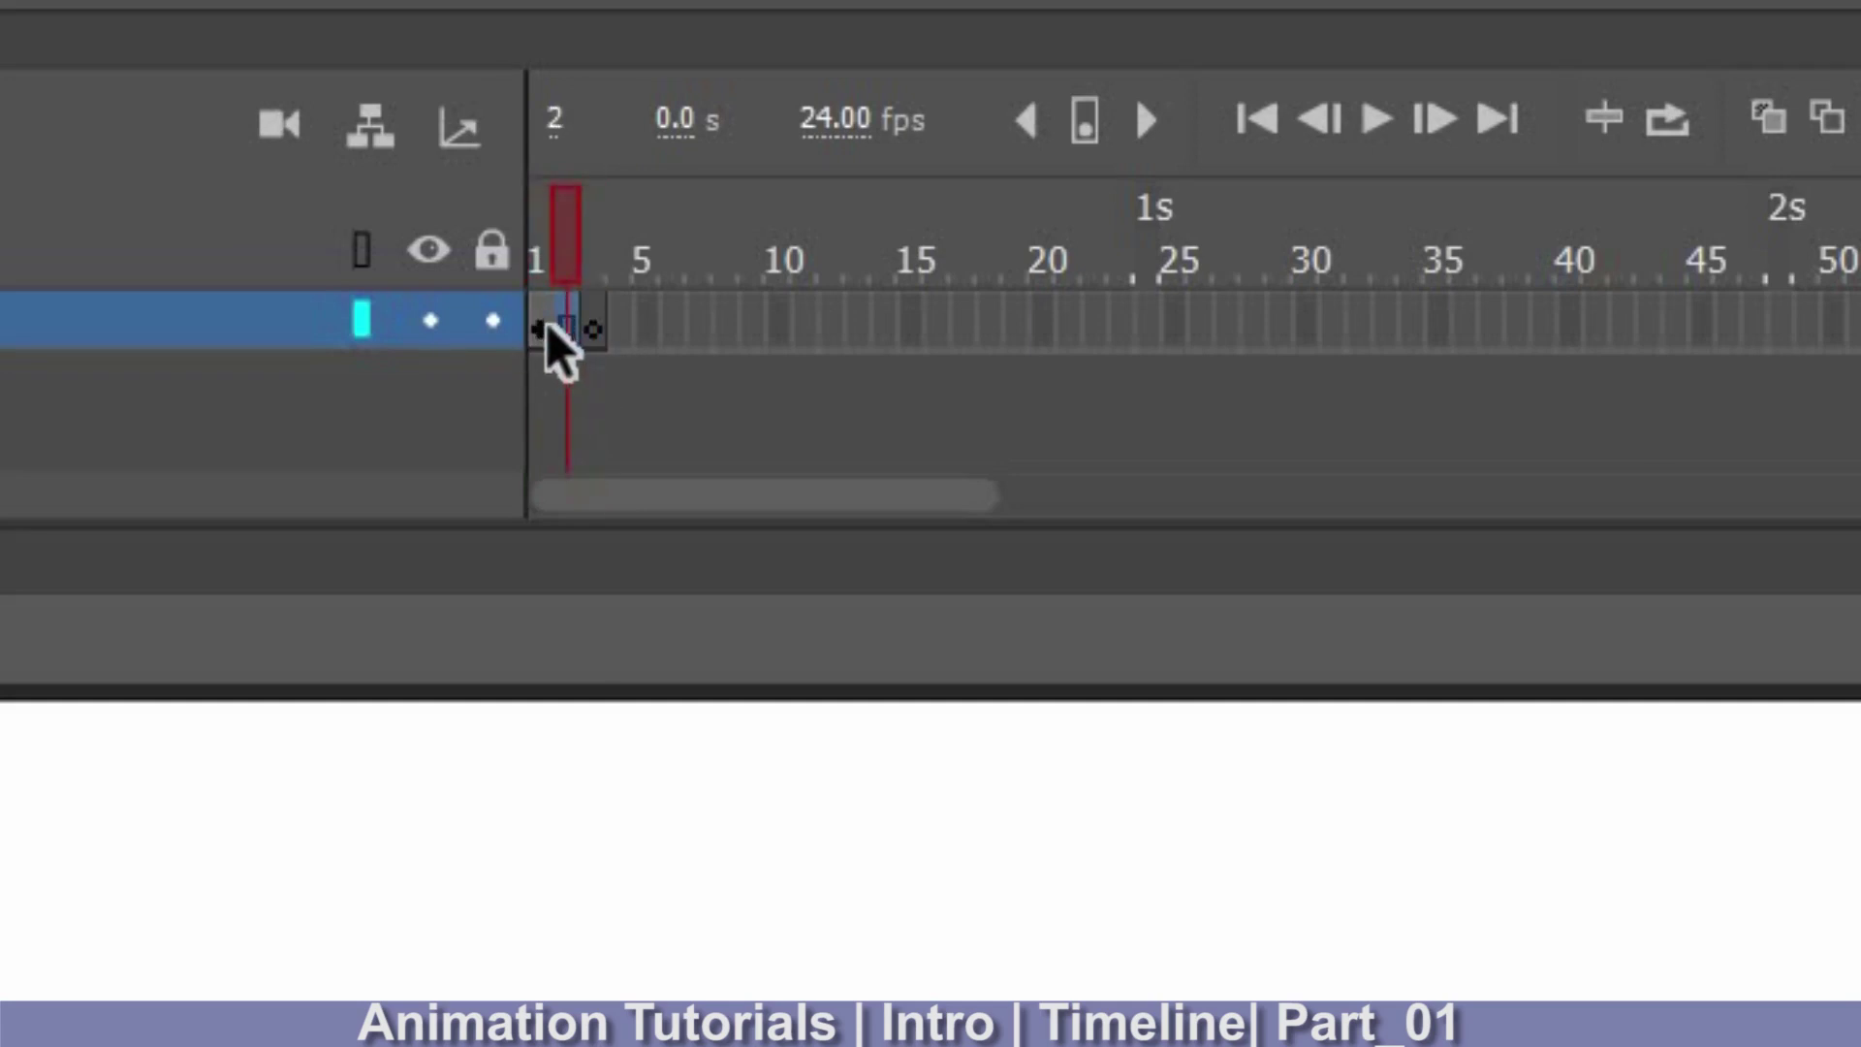
click(541, 328)
click(566, 328)
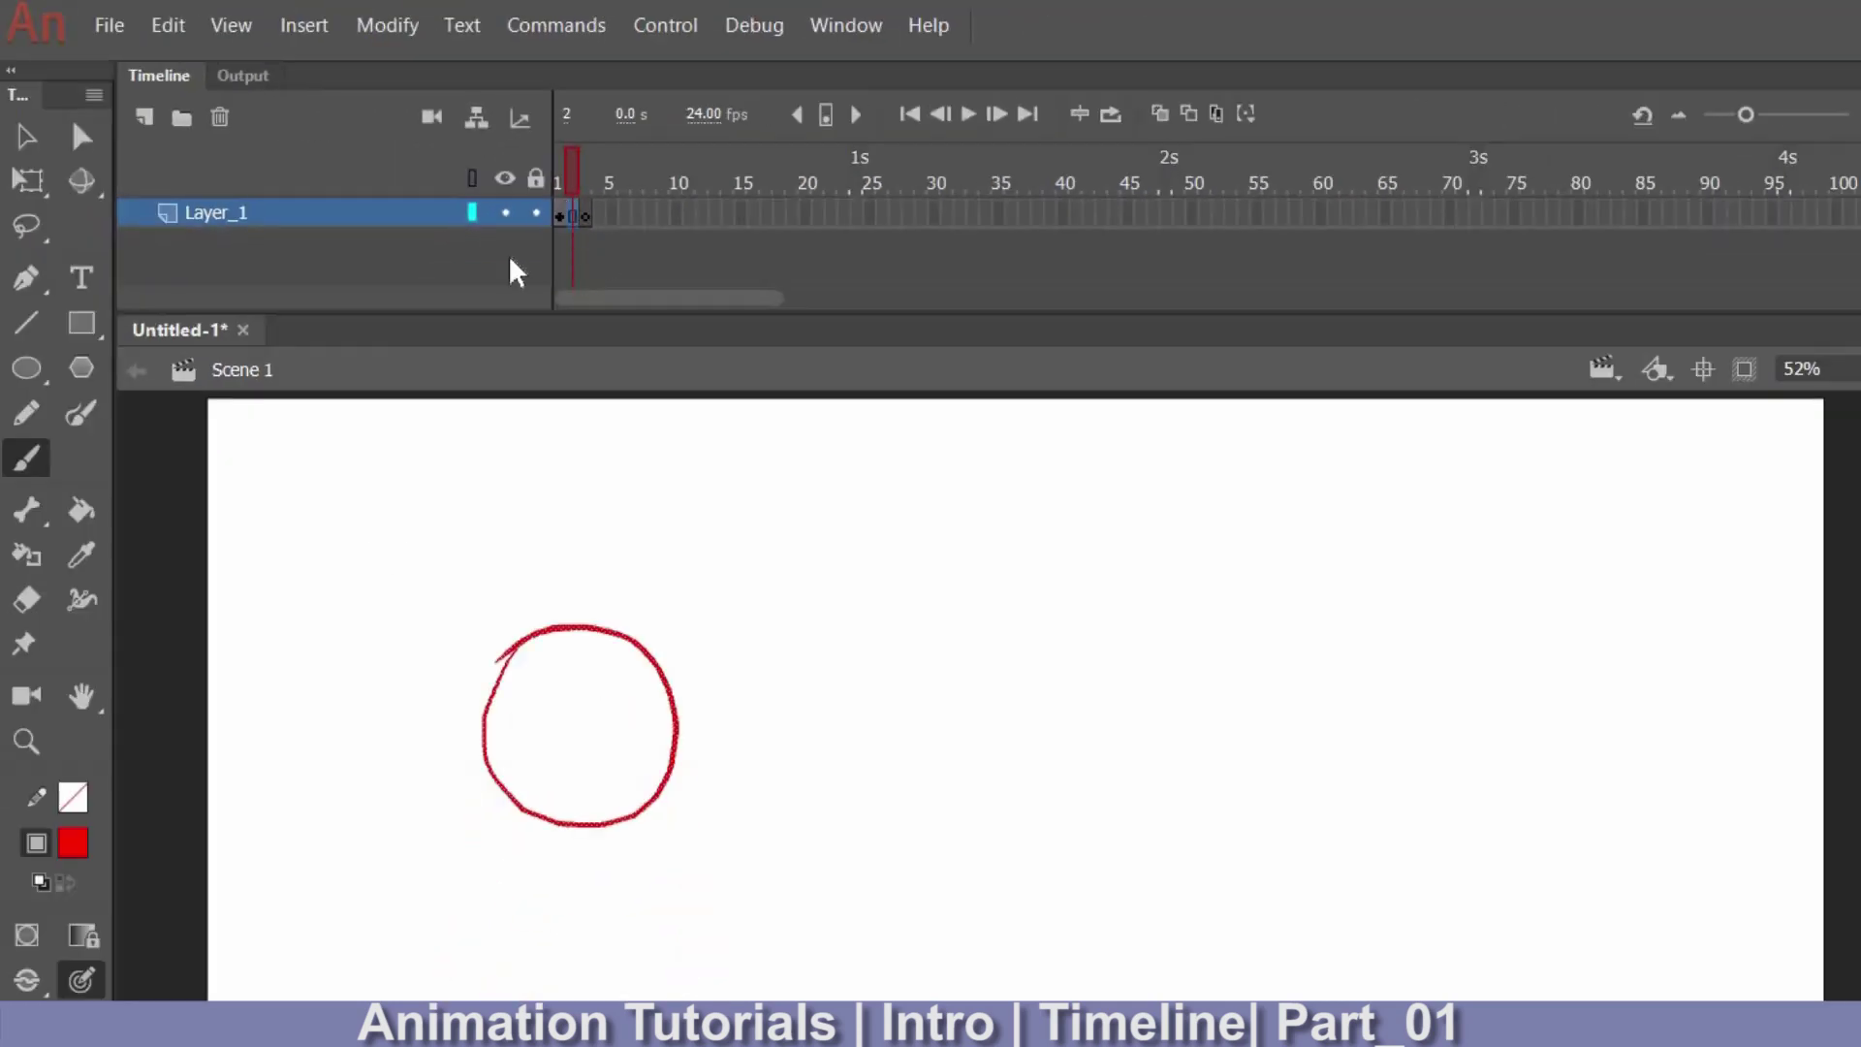
Draw a freehand red square with the Brush tool in frame 3 of Layer_1.
click(586, 218)
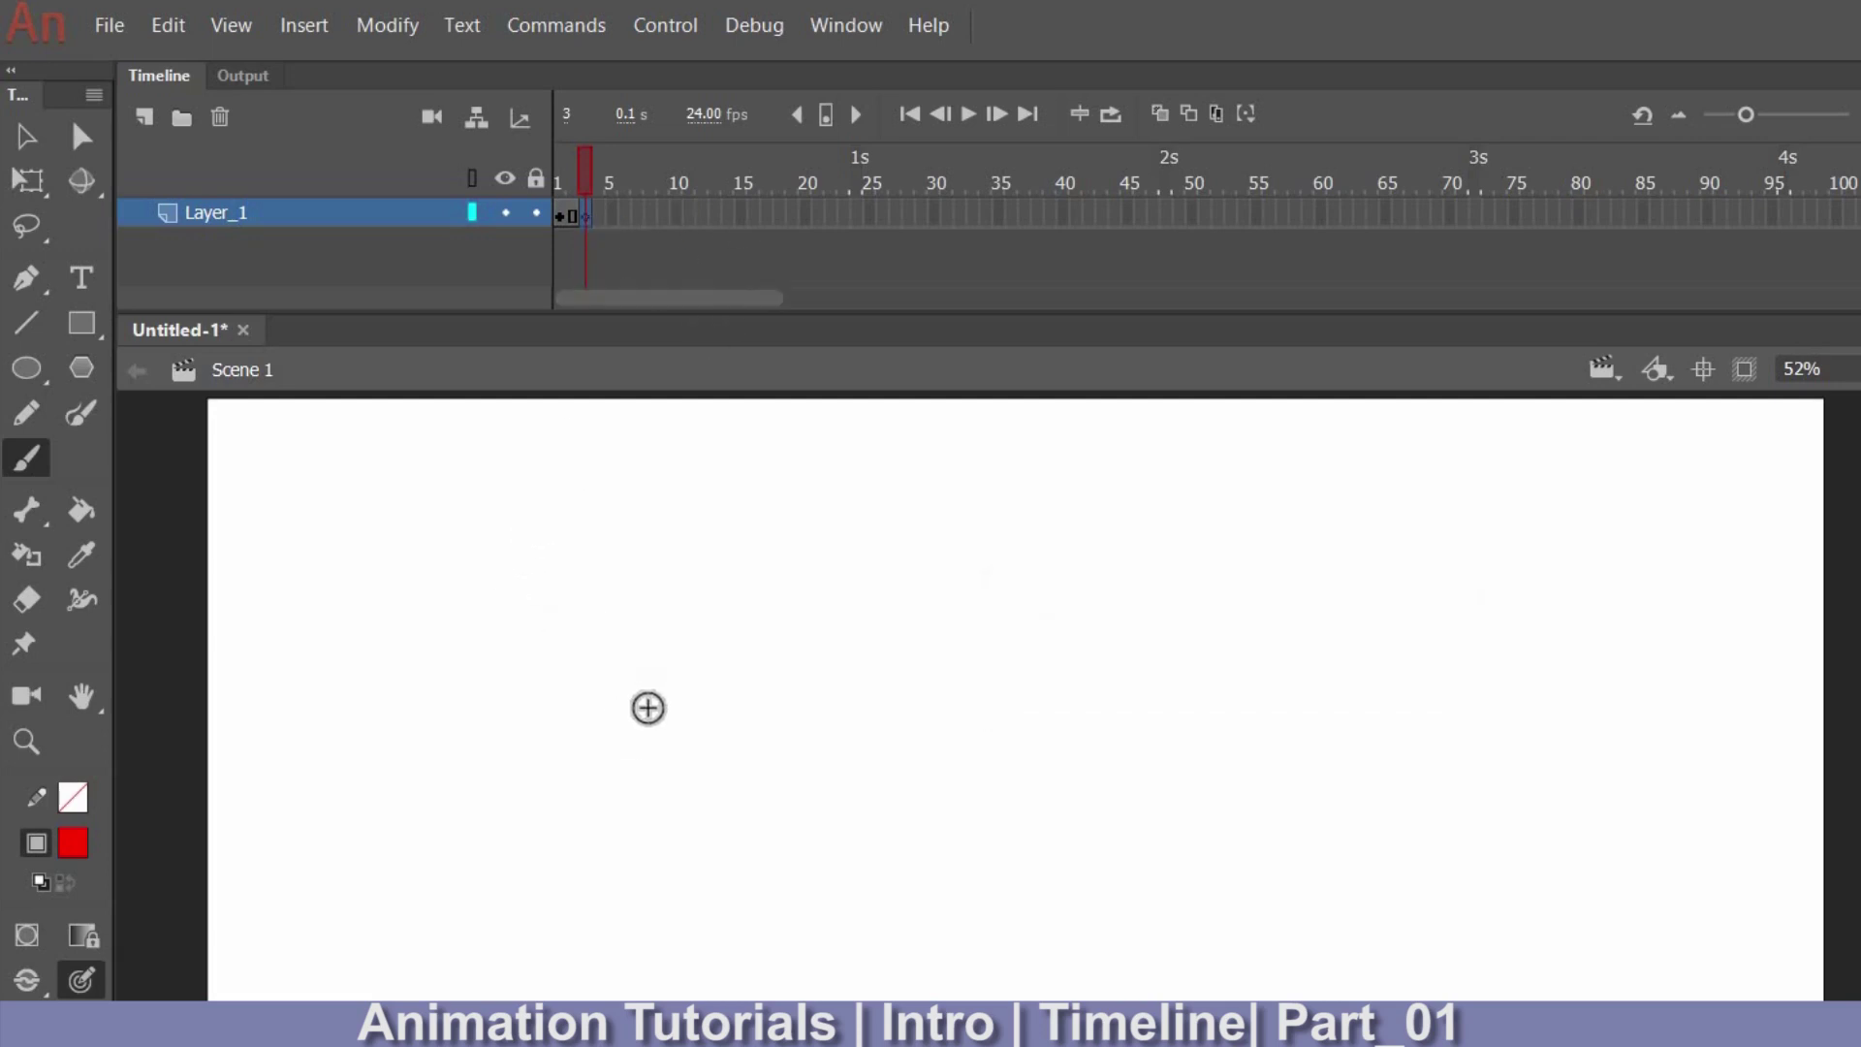
drag(543, 632, 529, 836)
drag(751, 632, 747, 845)
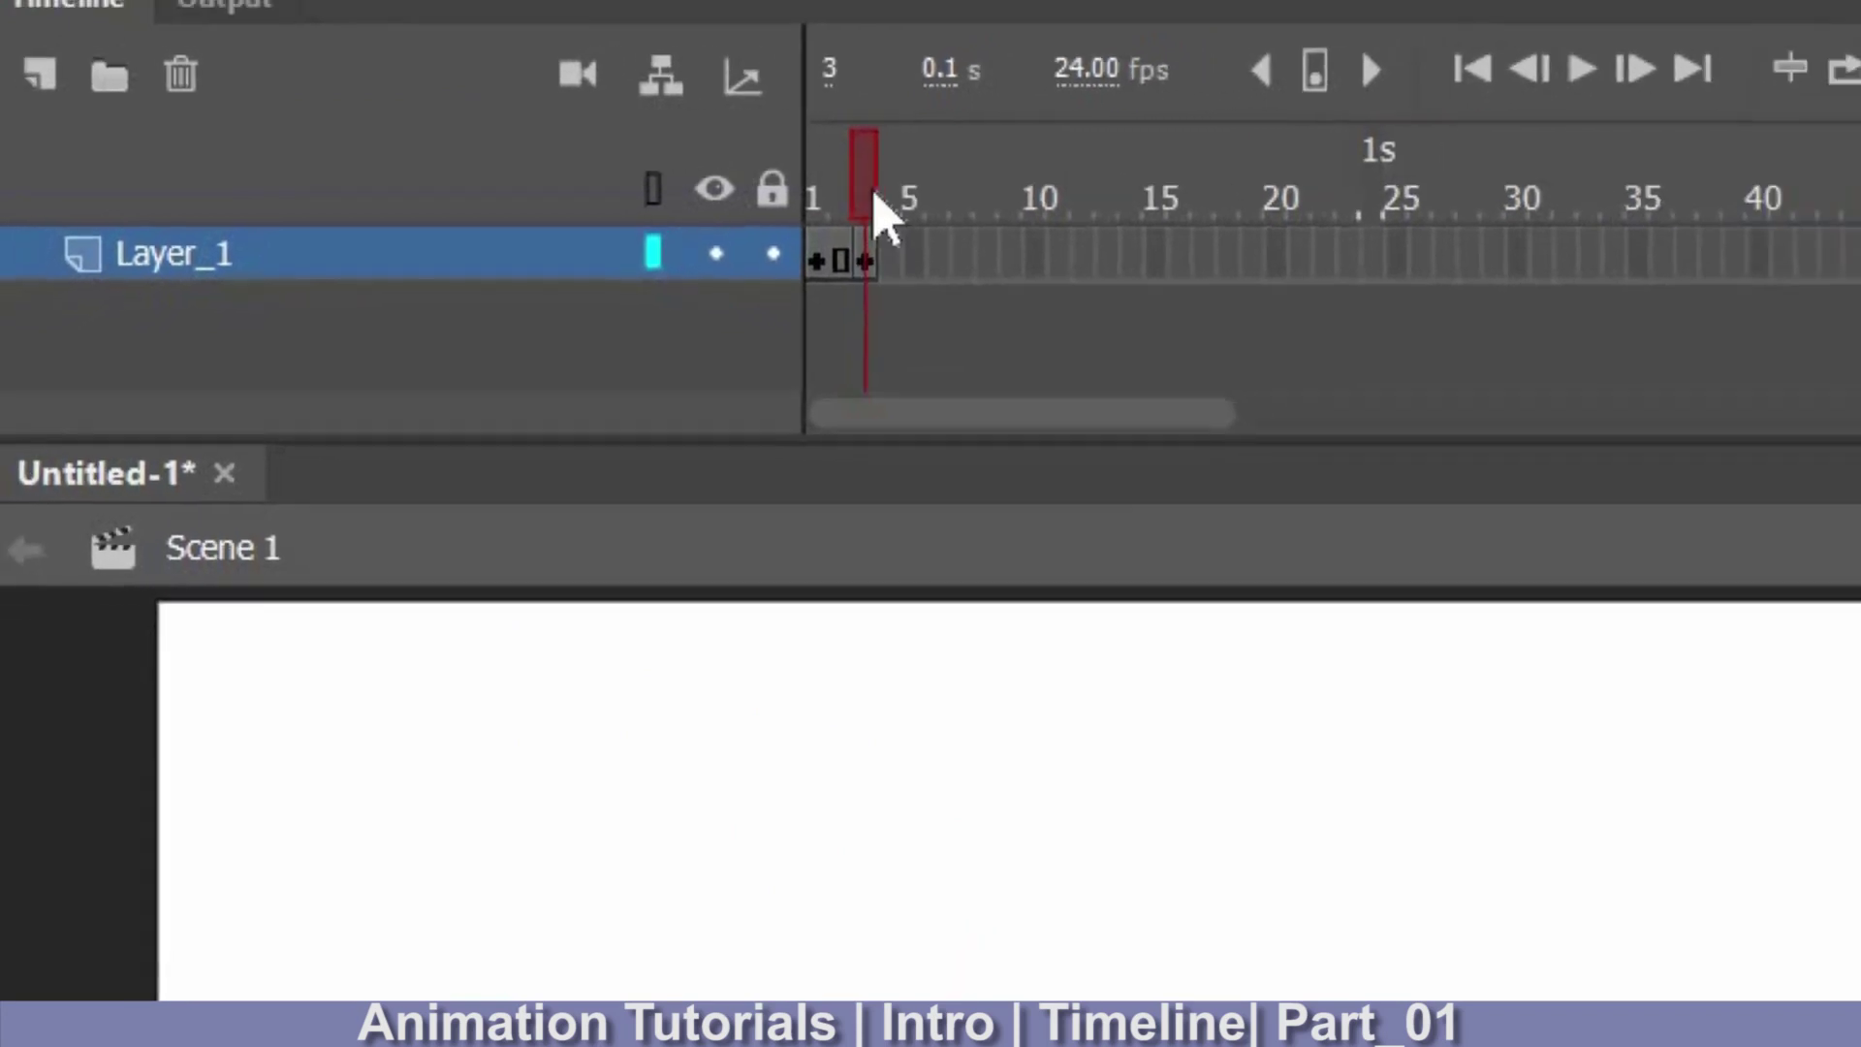
Step back and forth through frames 1 to 3 to compare the circle drawing with the square drawing.
click(816, 194)
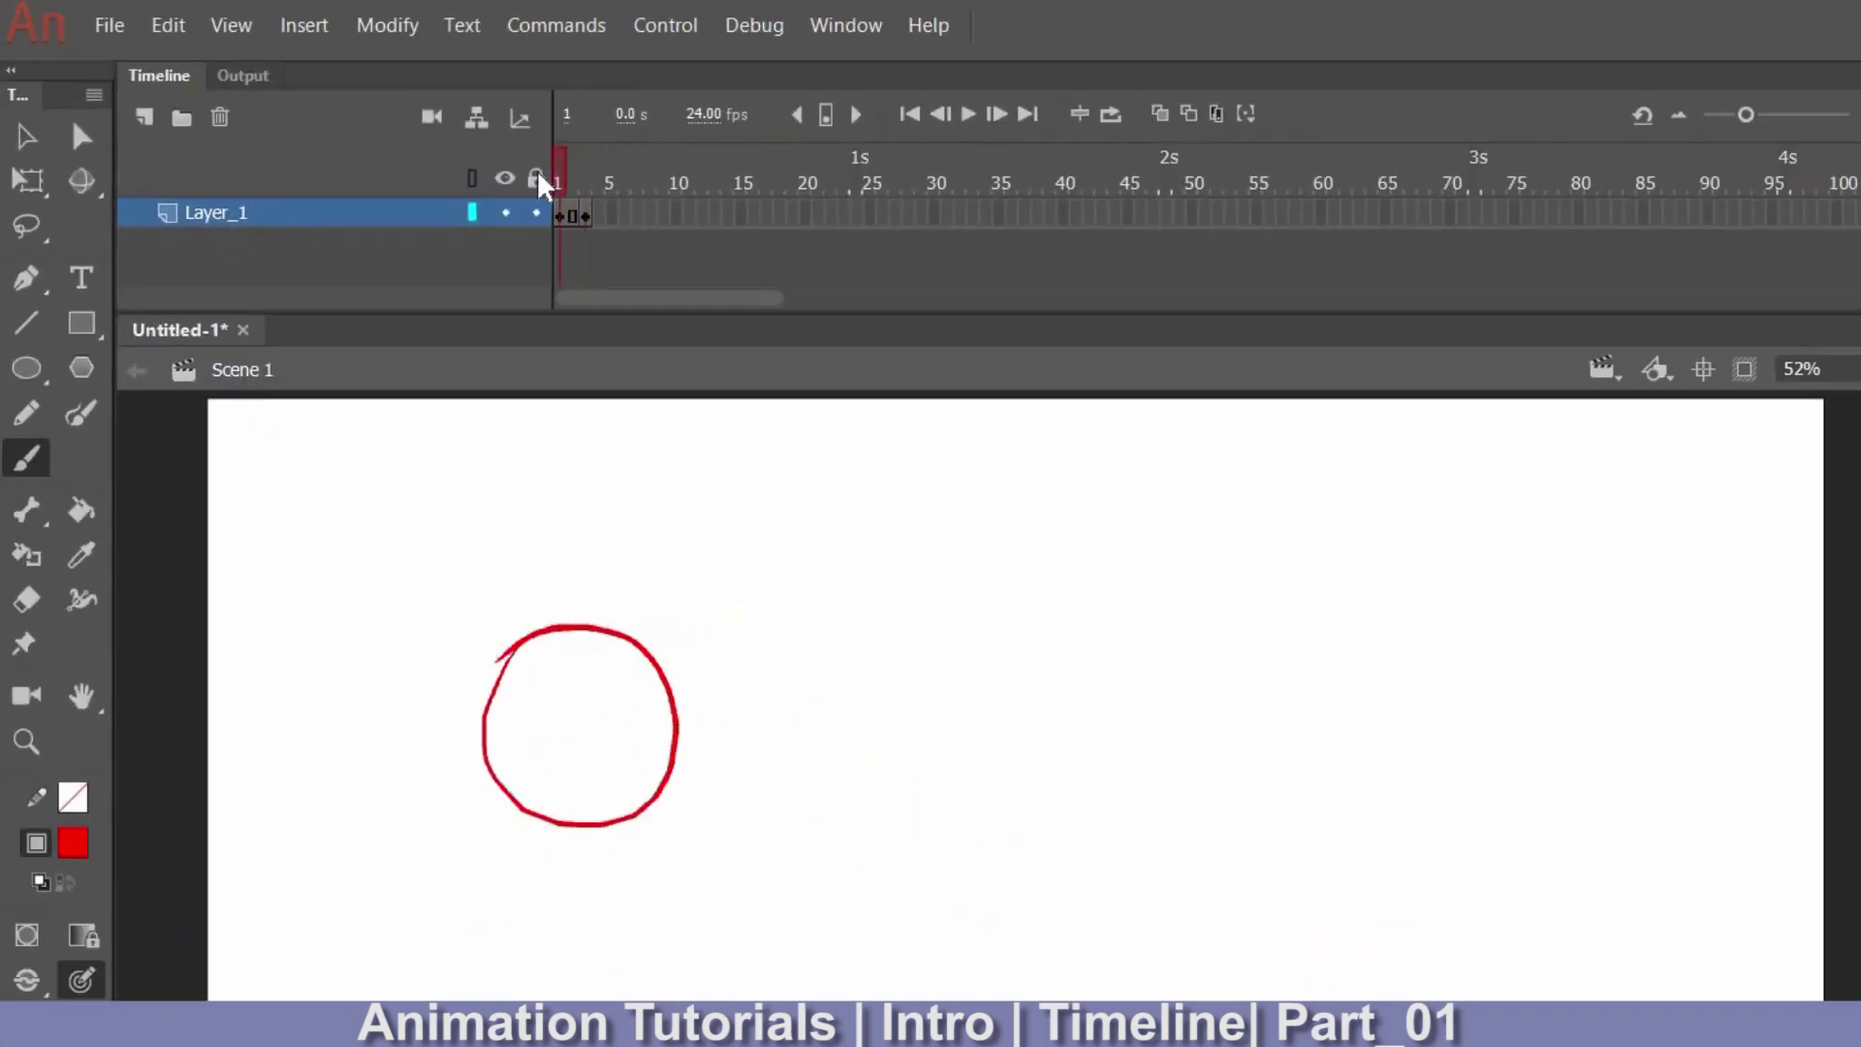
click(610, 180)
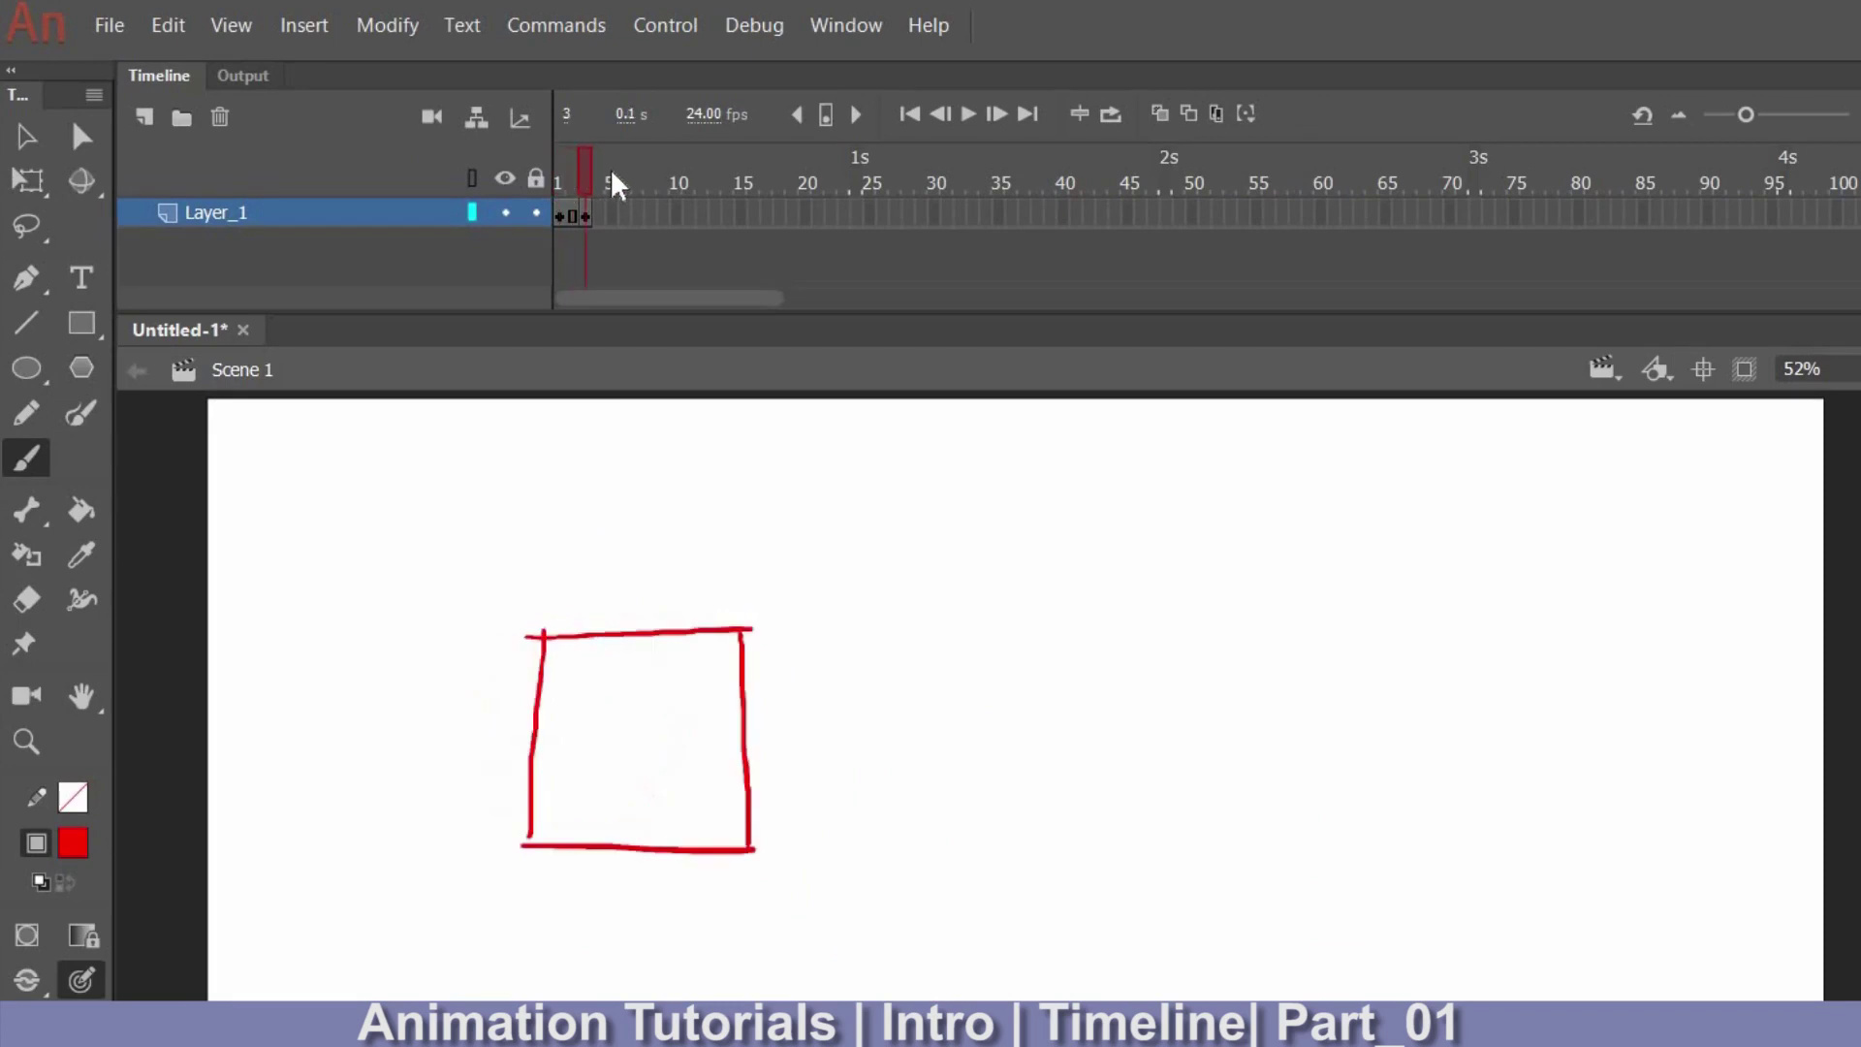
click(561, 217)
click(573, 214)
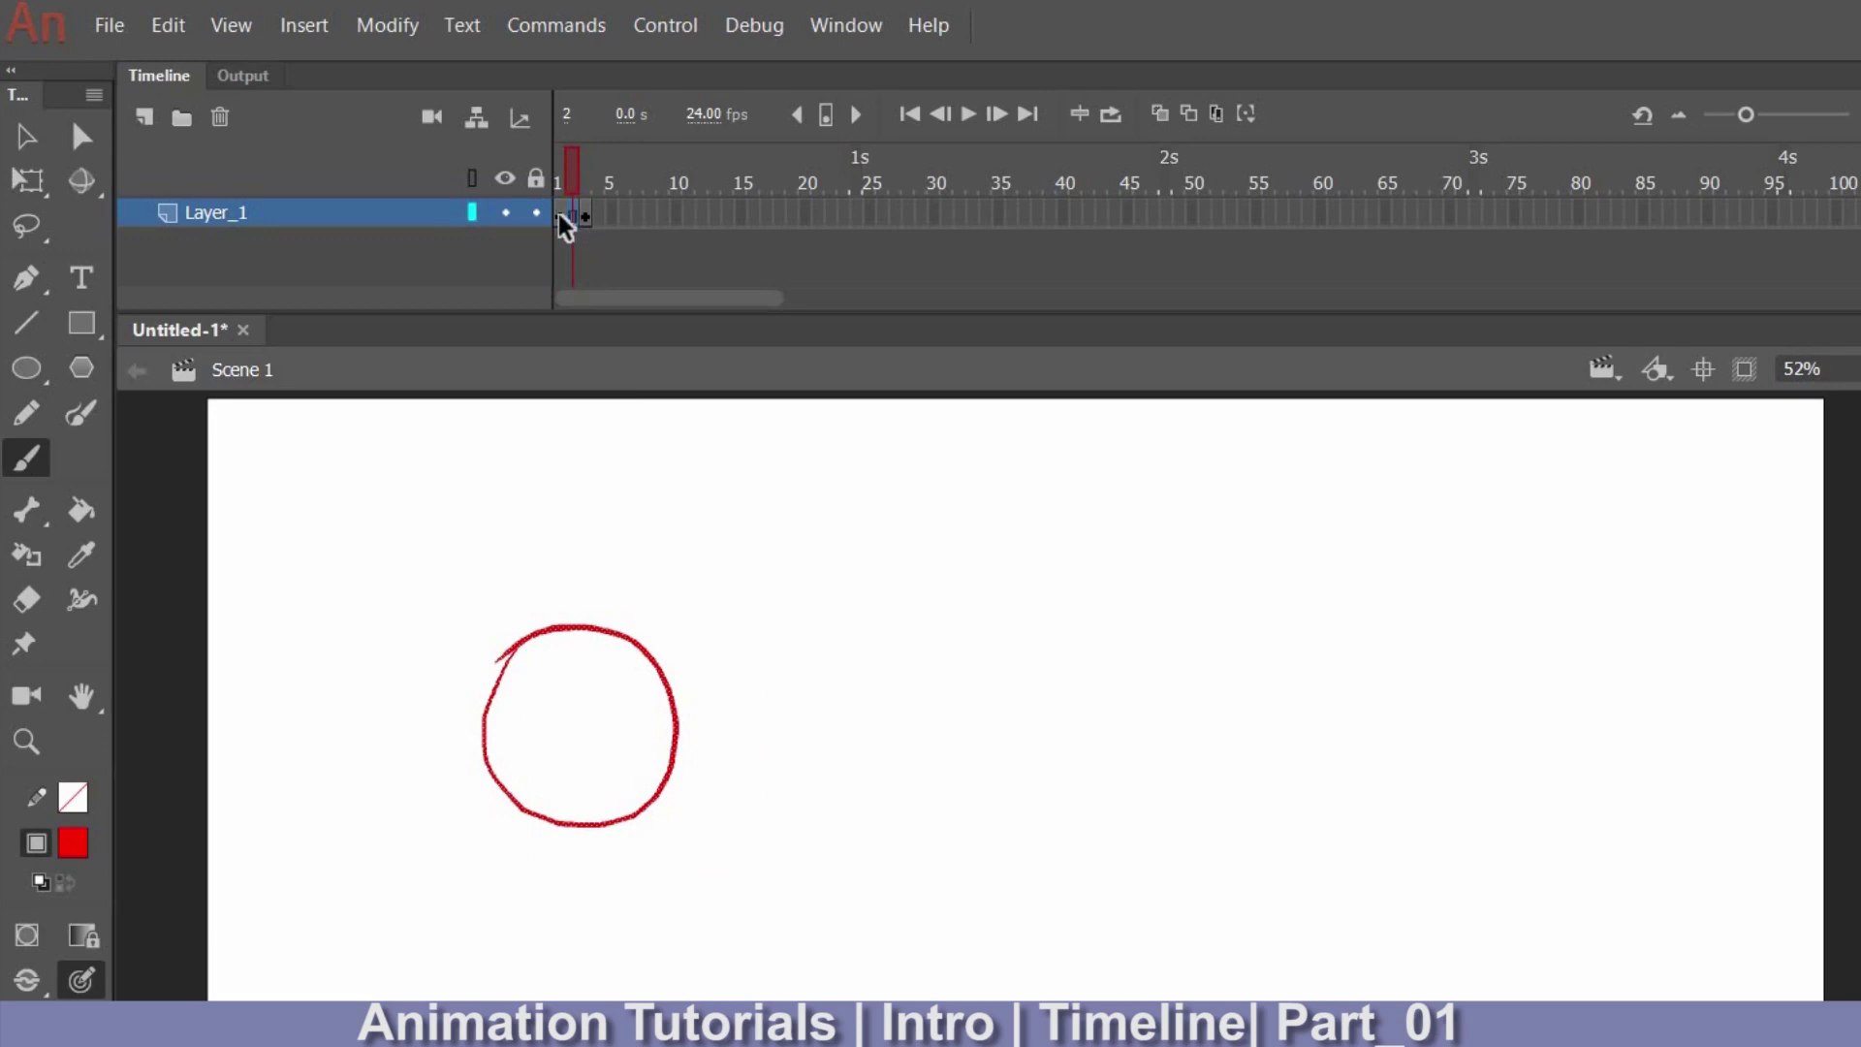
click(585, 215)
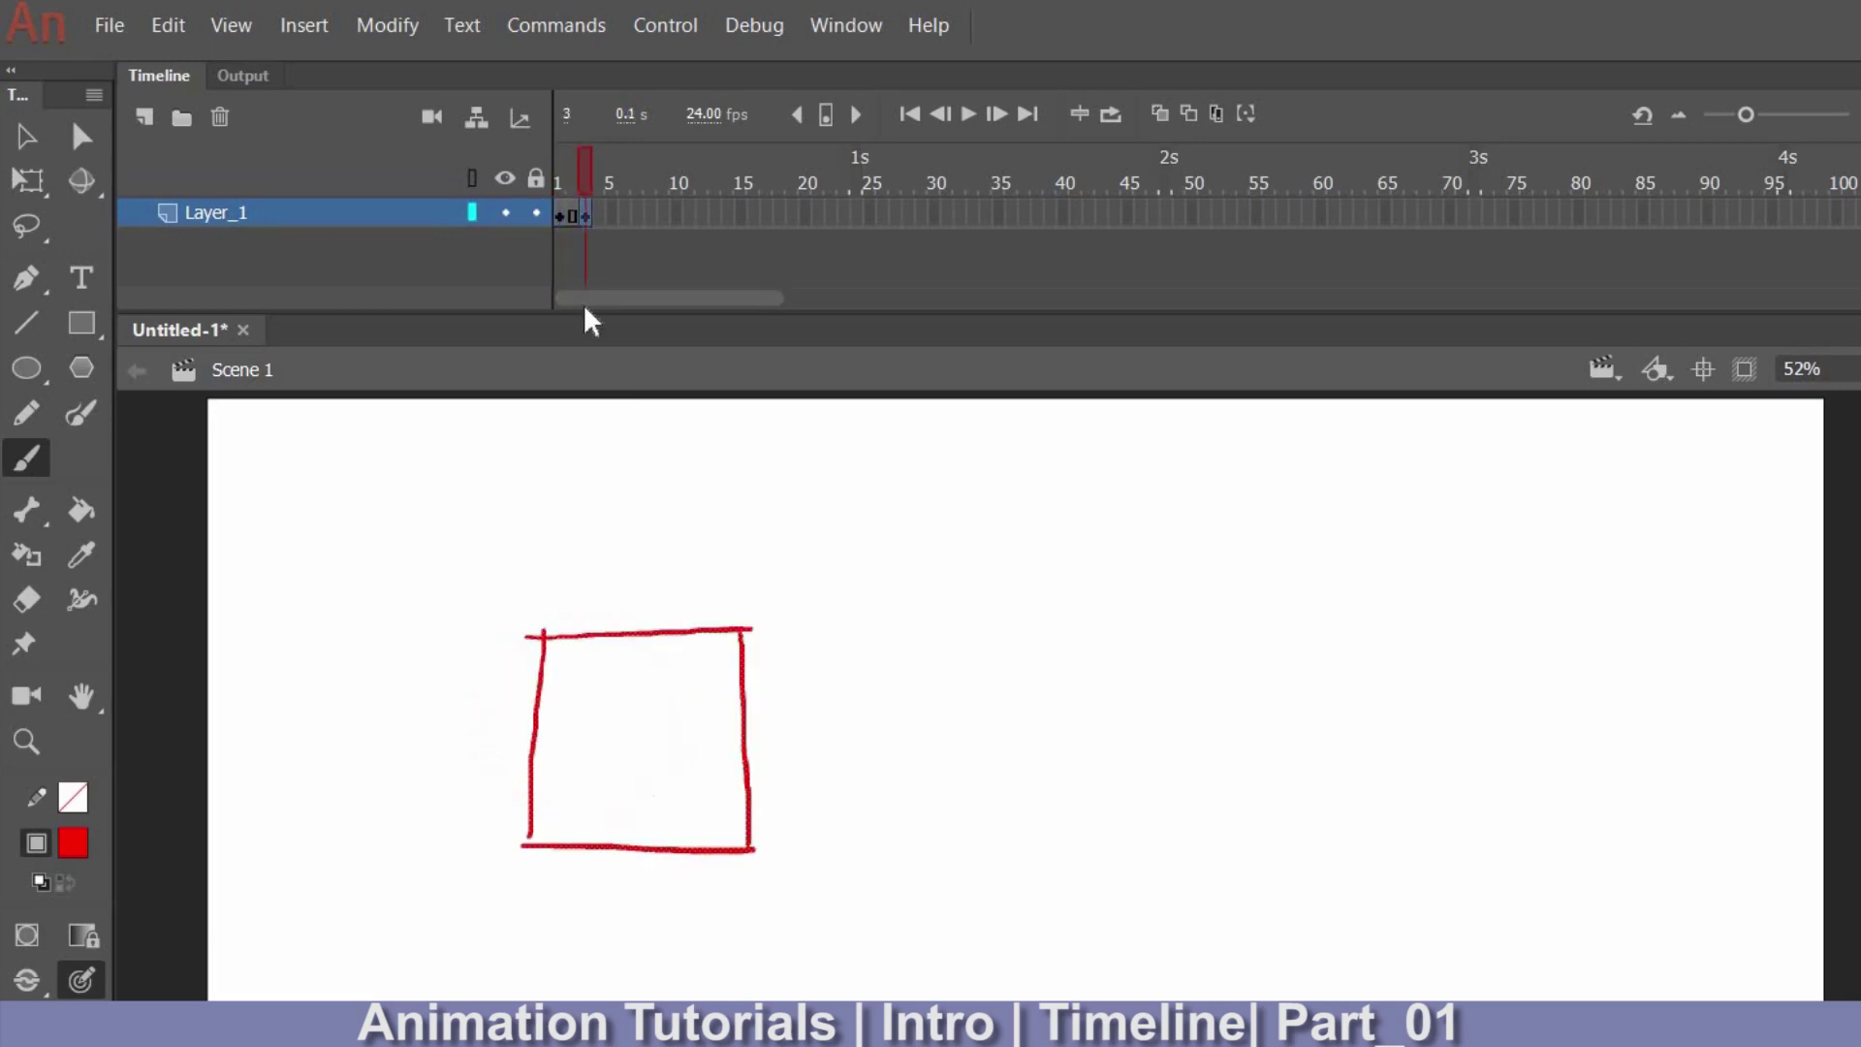
click(561, 215)
click(572, 215)
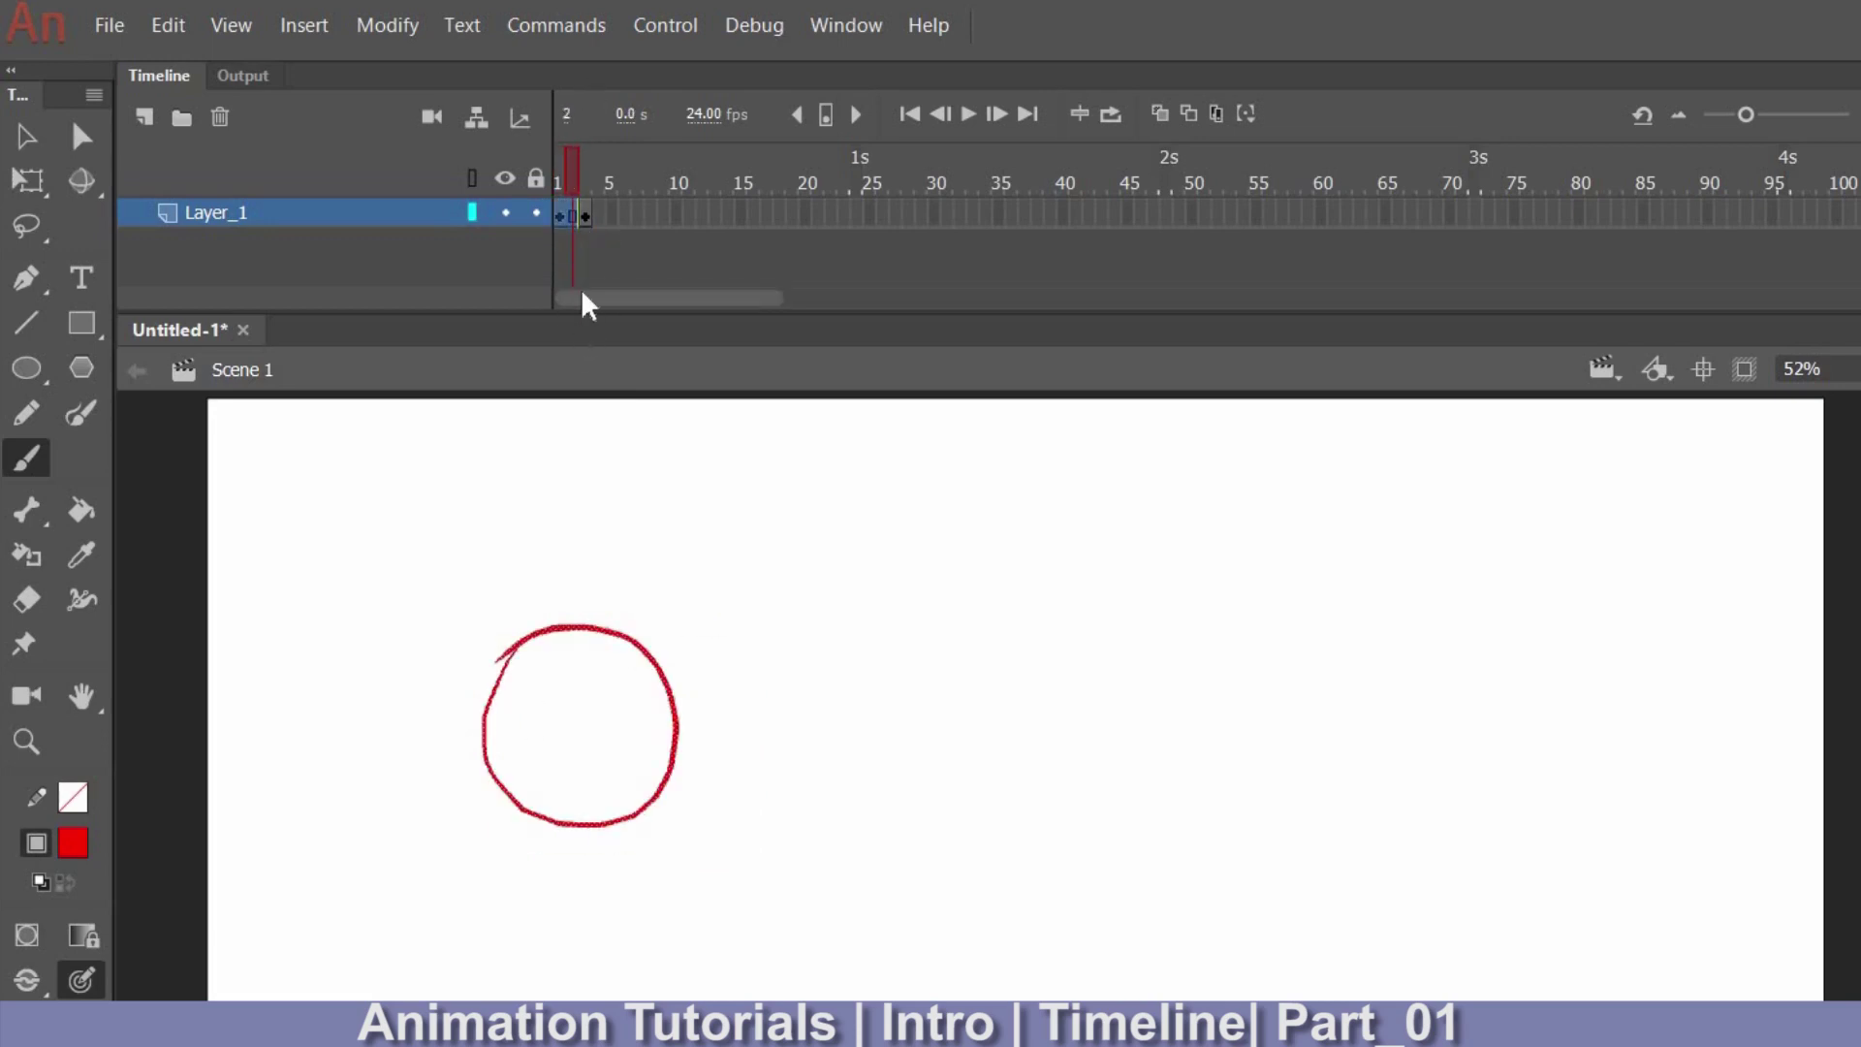
click(572, 177)
click(586, 215)
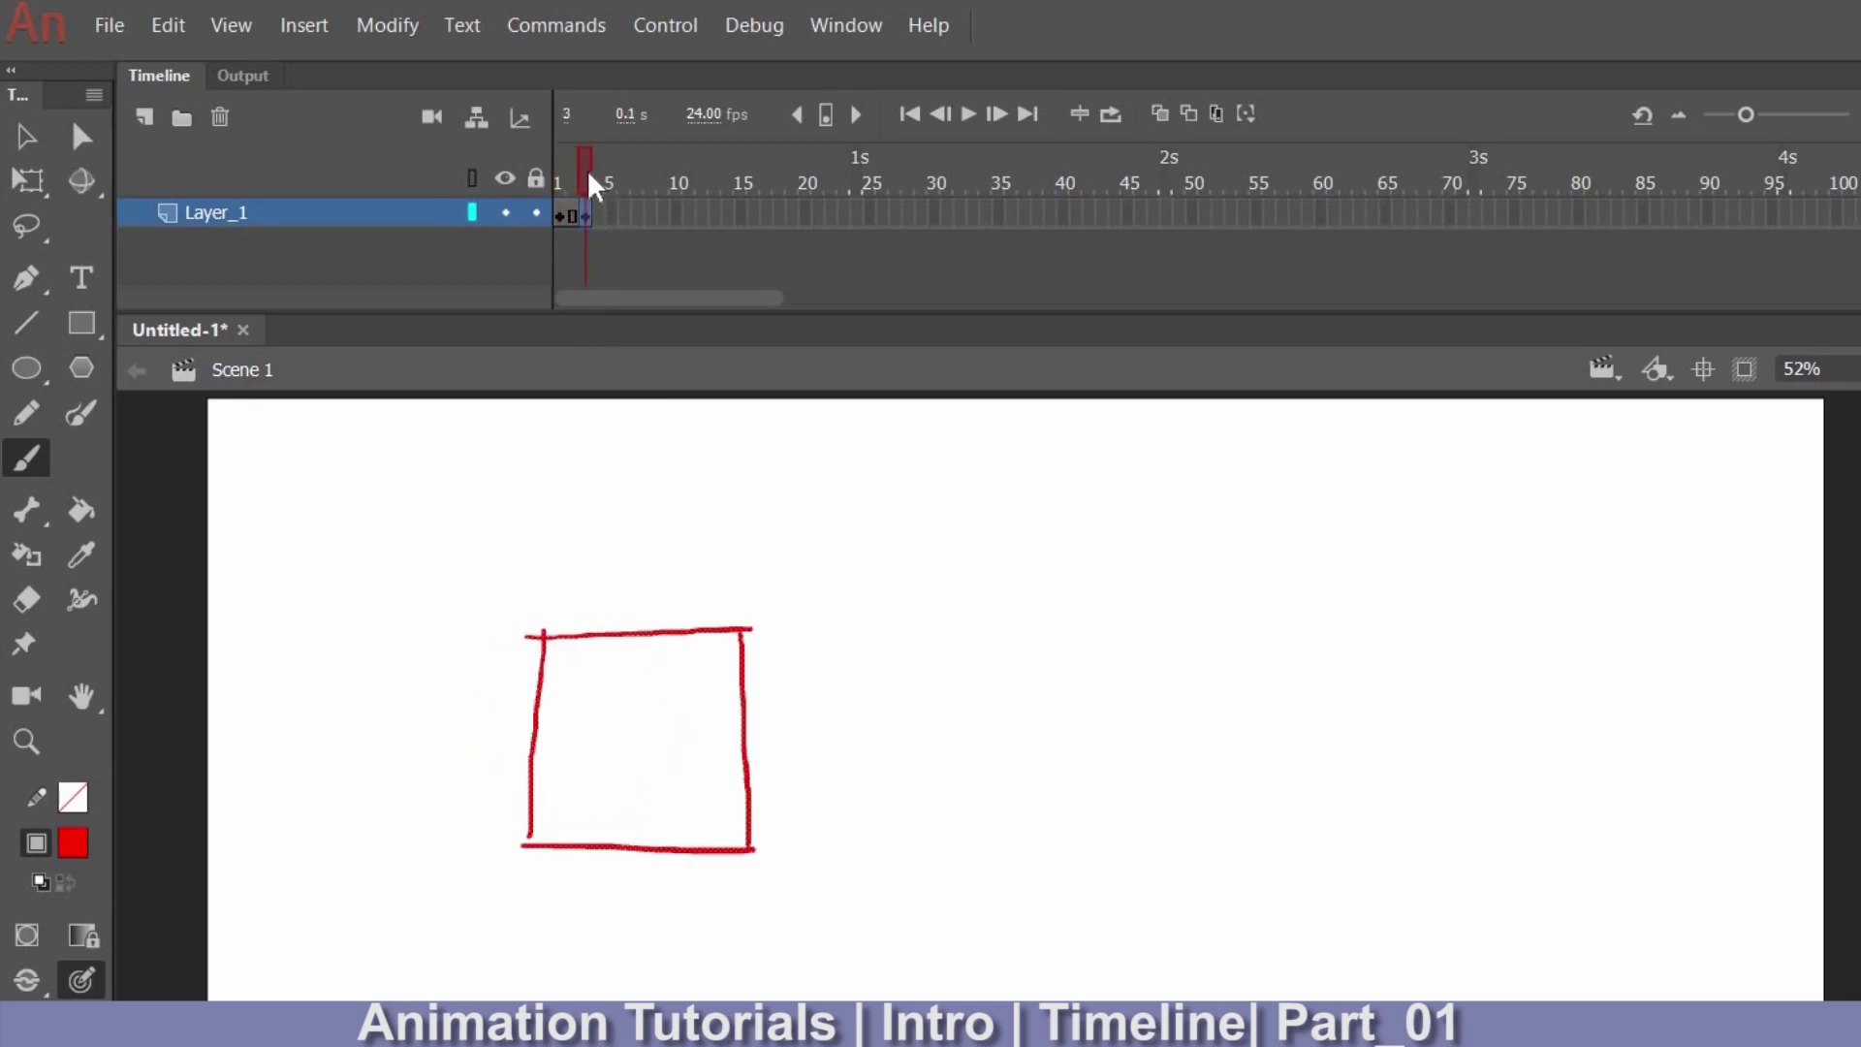
click(618, 225)
key(period)
key(comma)
key(period)
key(period)
Extend the square's frames on Layer_1 to frame 5 and scrub the playhead back to frame 1.
click(586, 215)
click(609, 216)
drag(609, 183, 559, 183)
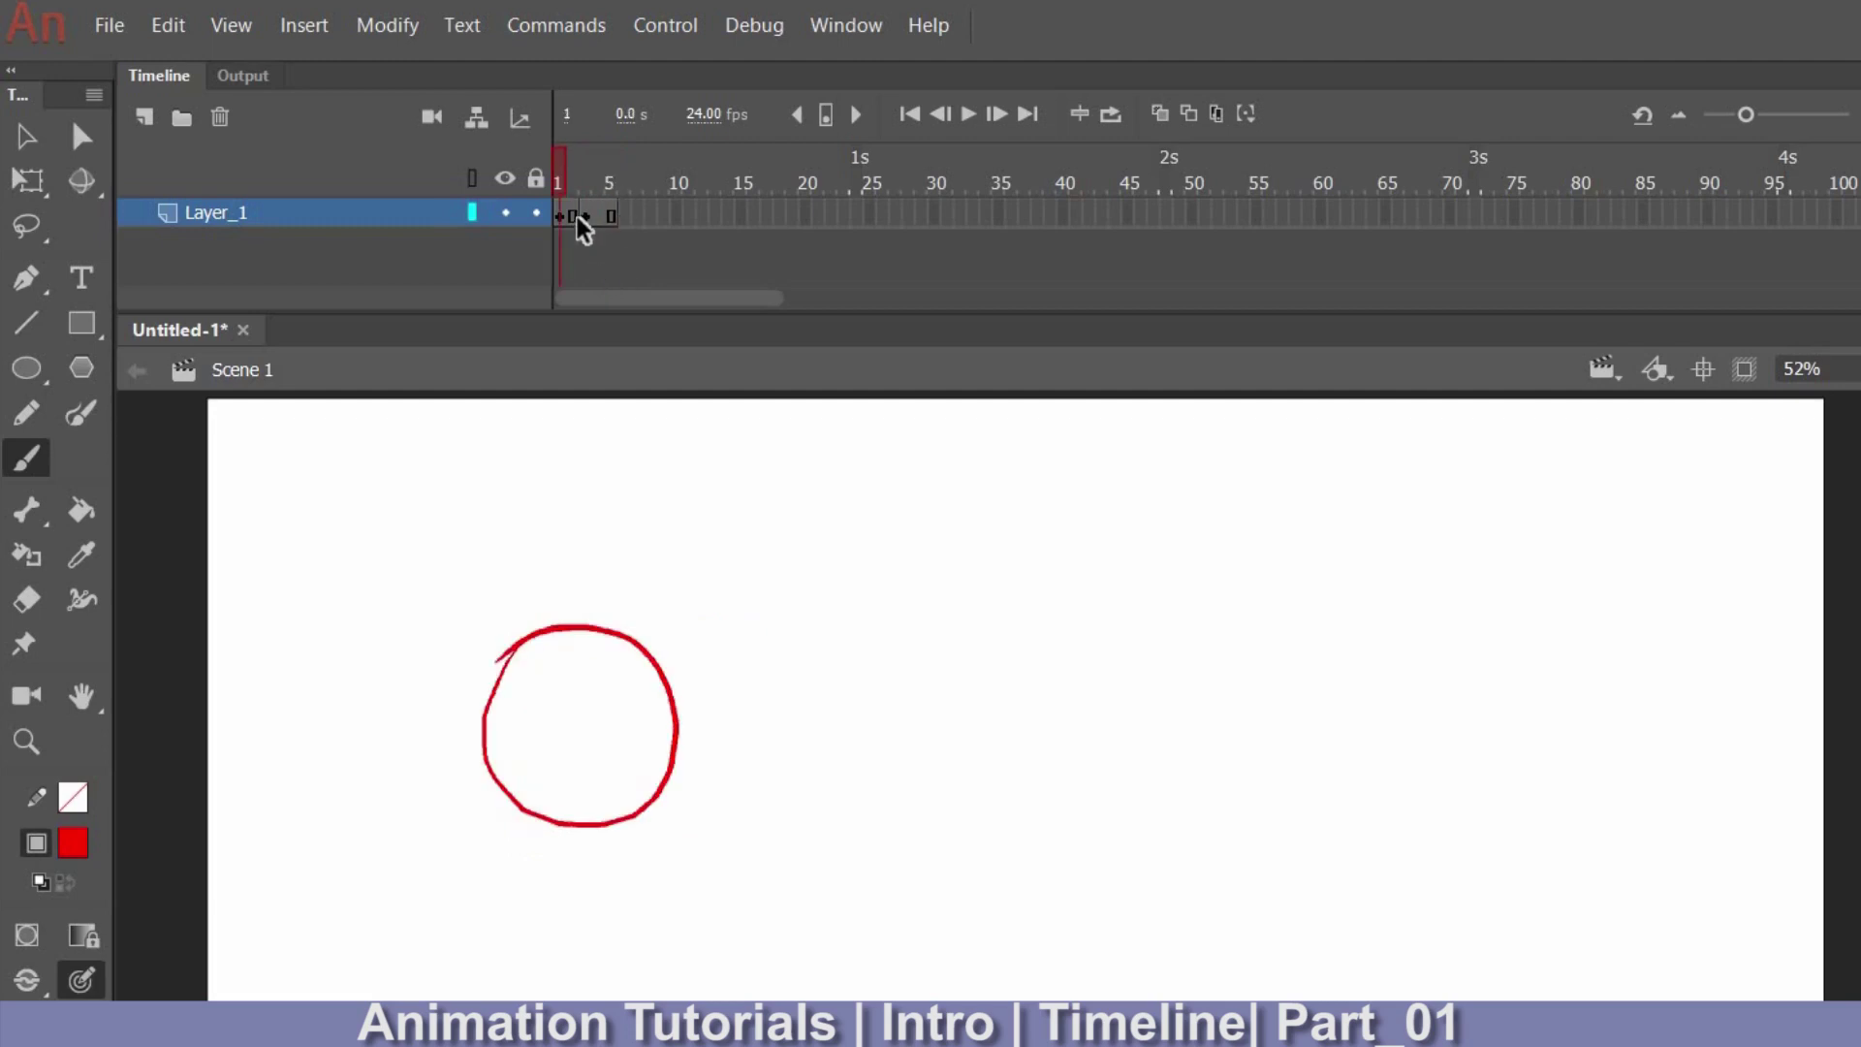
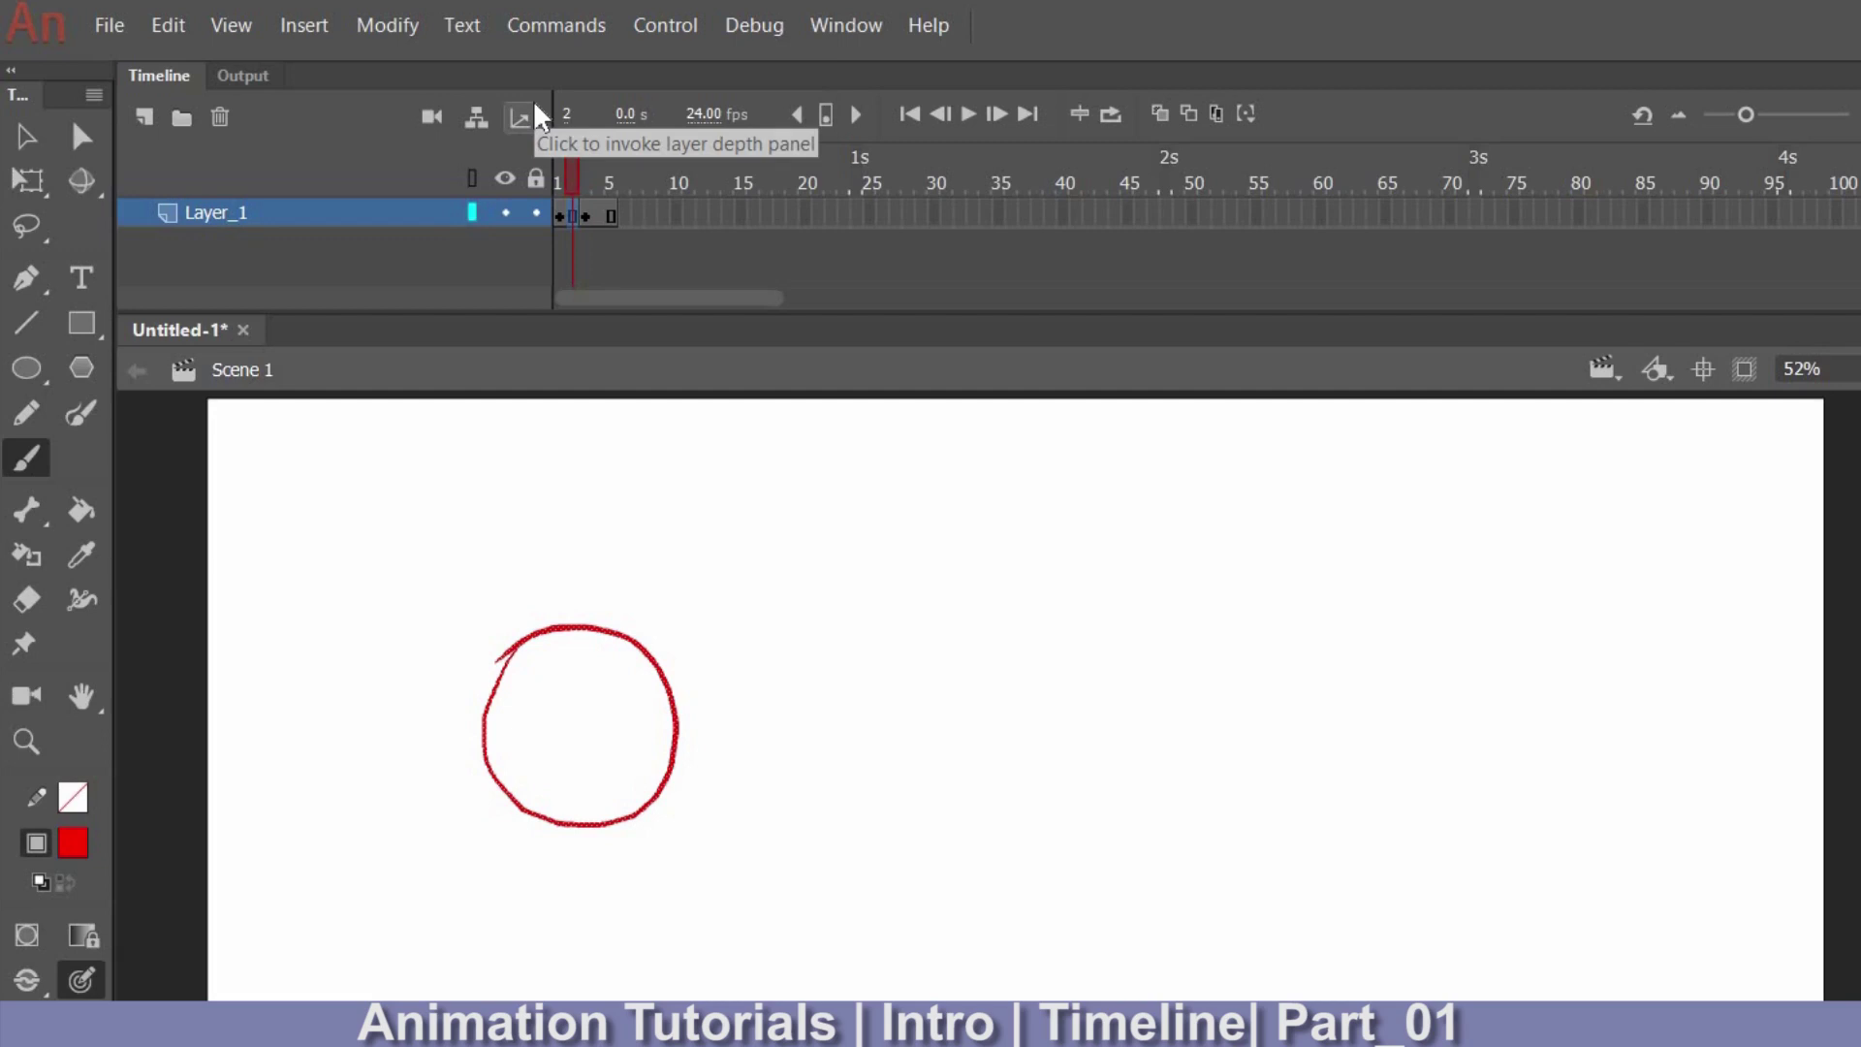
Try a blank keyframe at frame 2 with a smaller freehand red circle in it, and undo it.
key(F7)
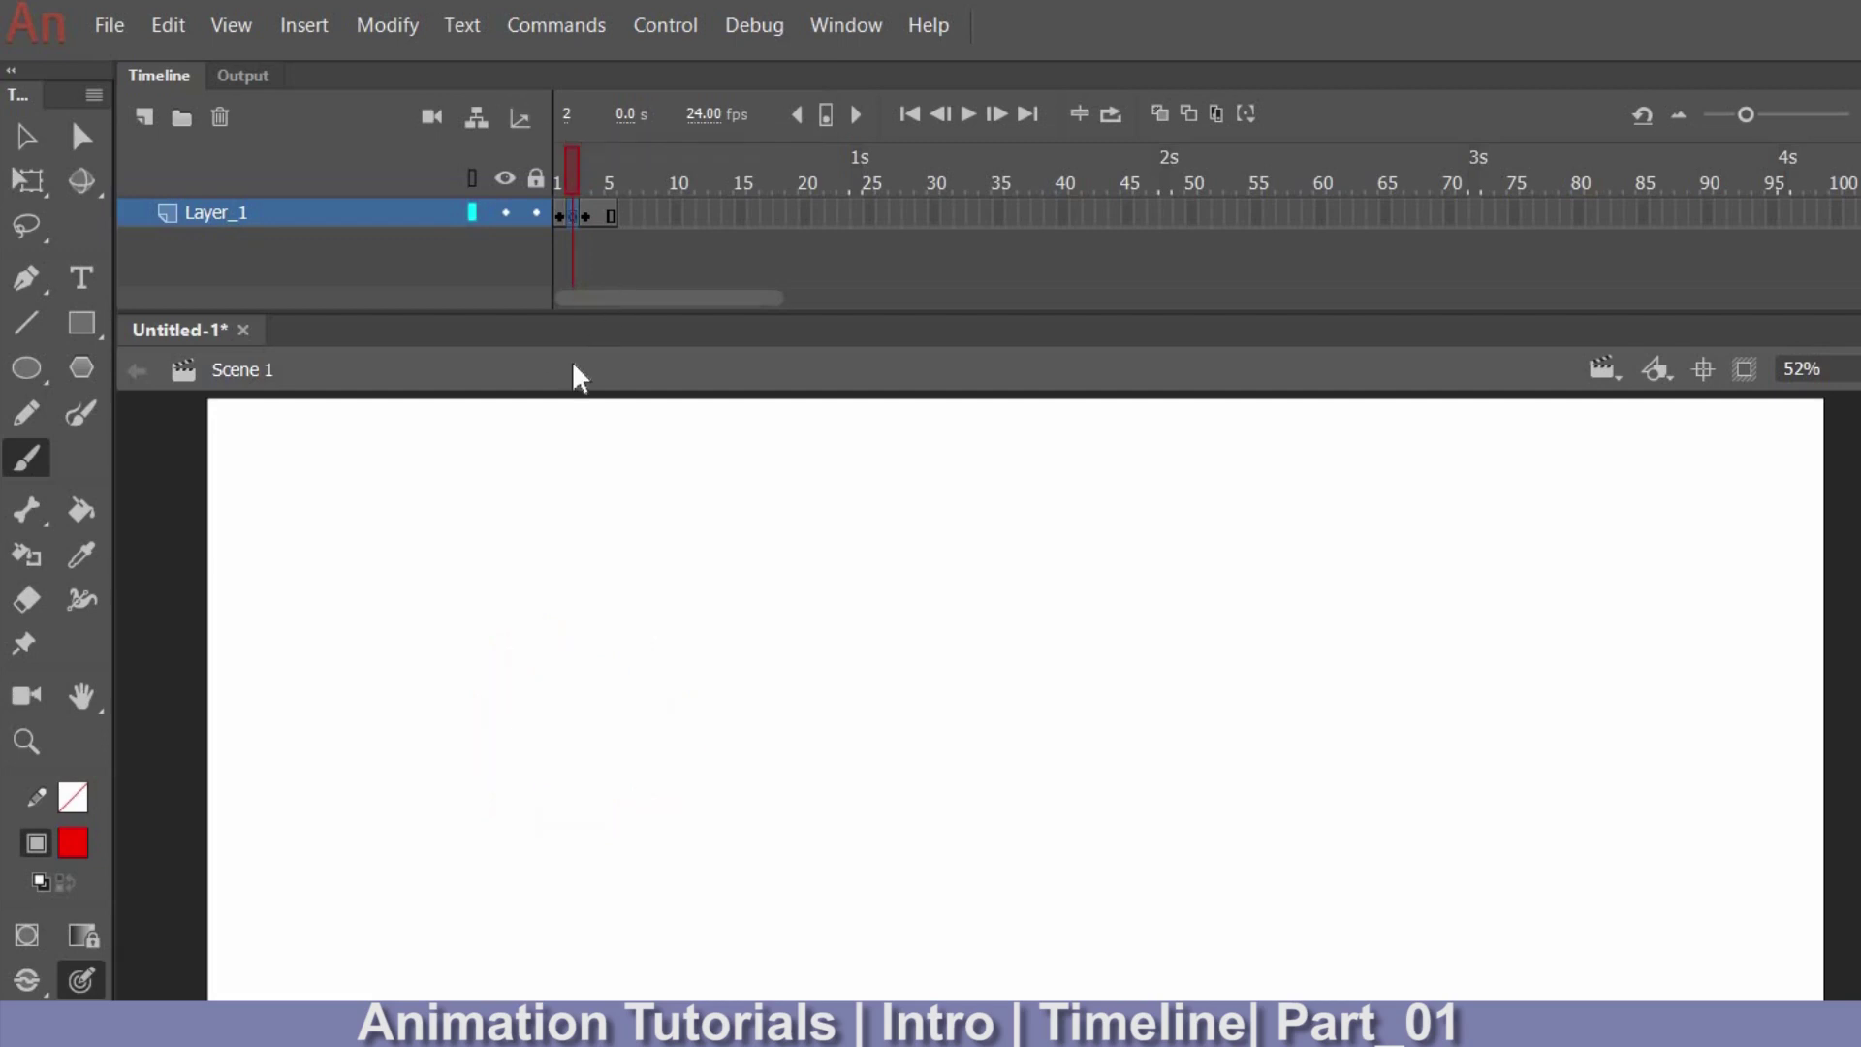
mouse_move(589, 588)
mouse_down()
mouse_move(560, 723)
mouse_move(689, 644)
mouse_move(638, 605)
mouse_up()
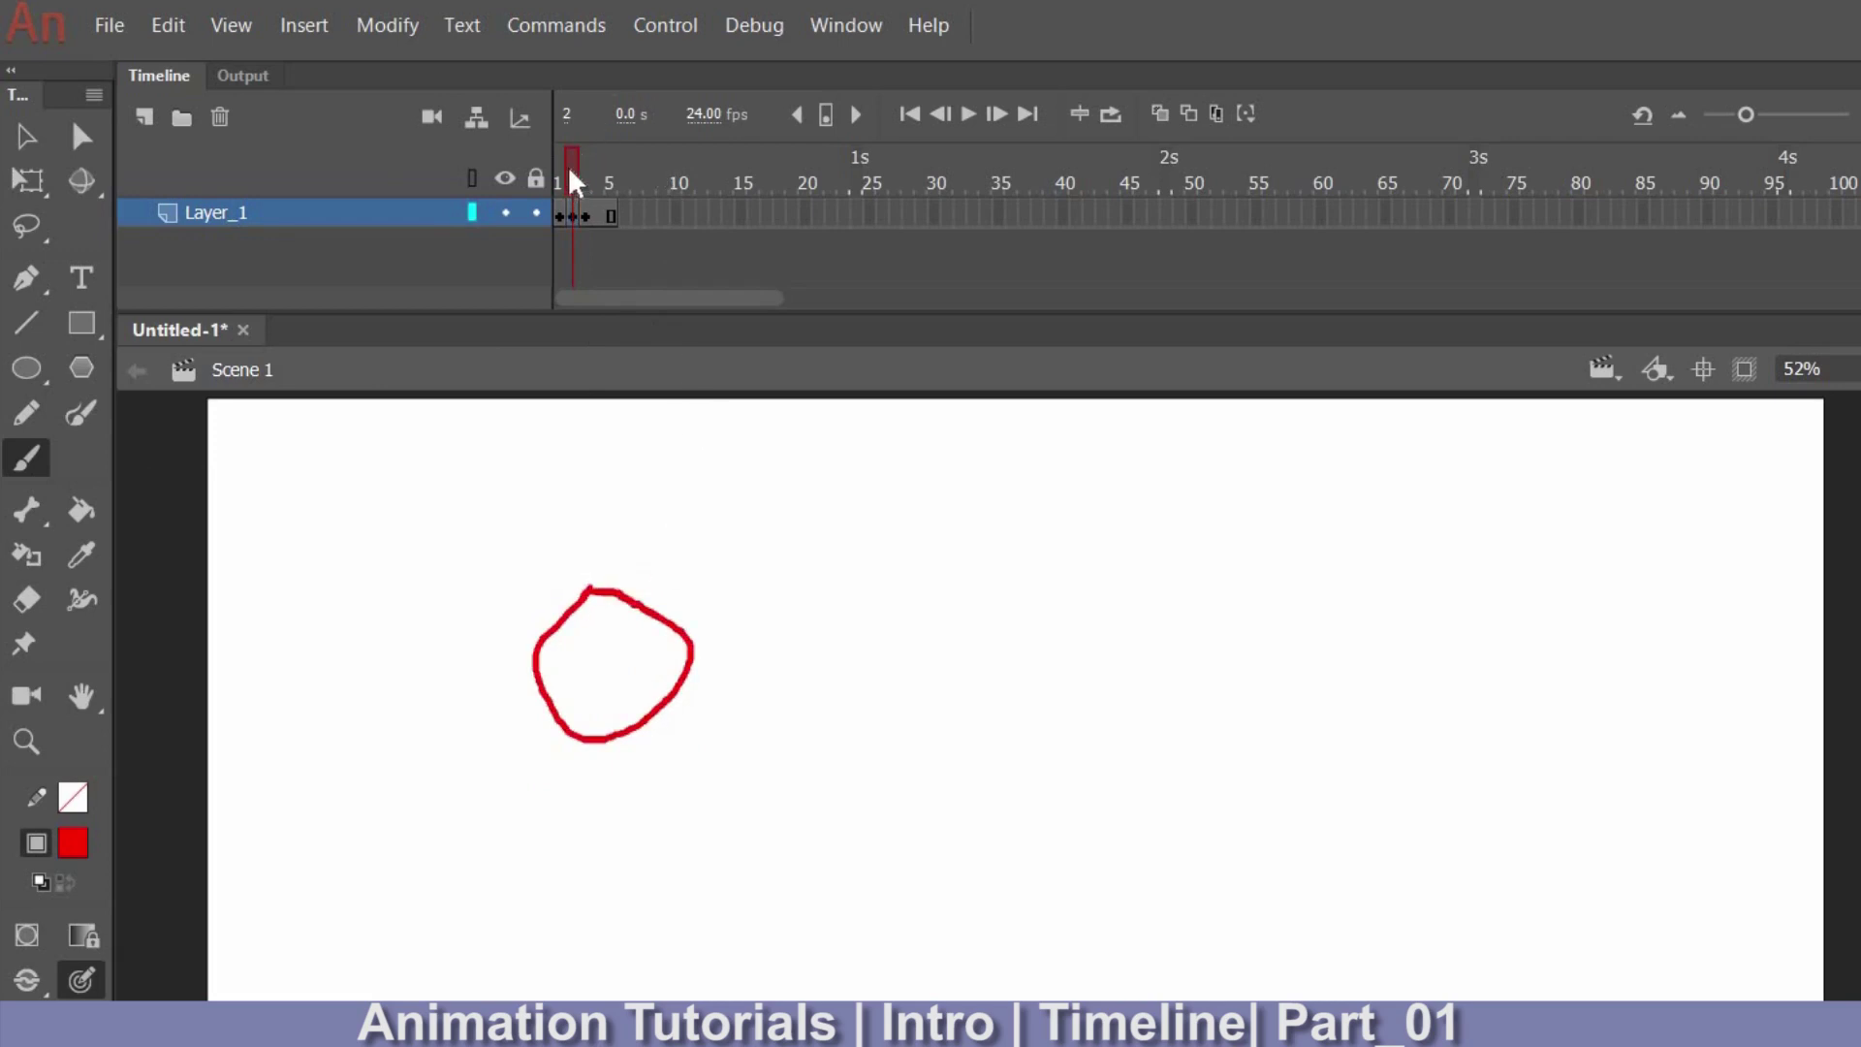
drag(559, 170, 568, 235)
key(.)
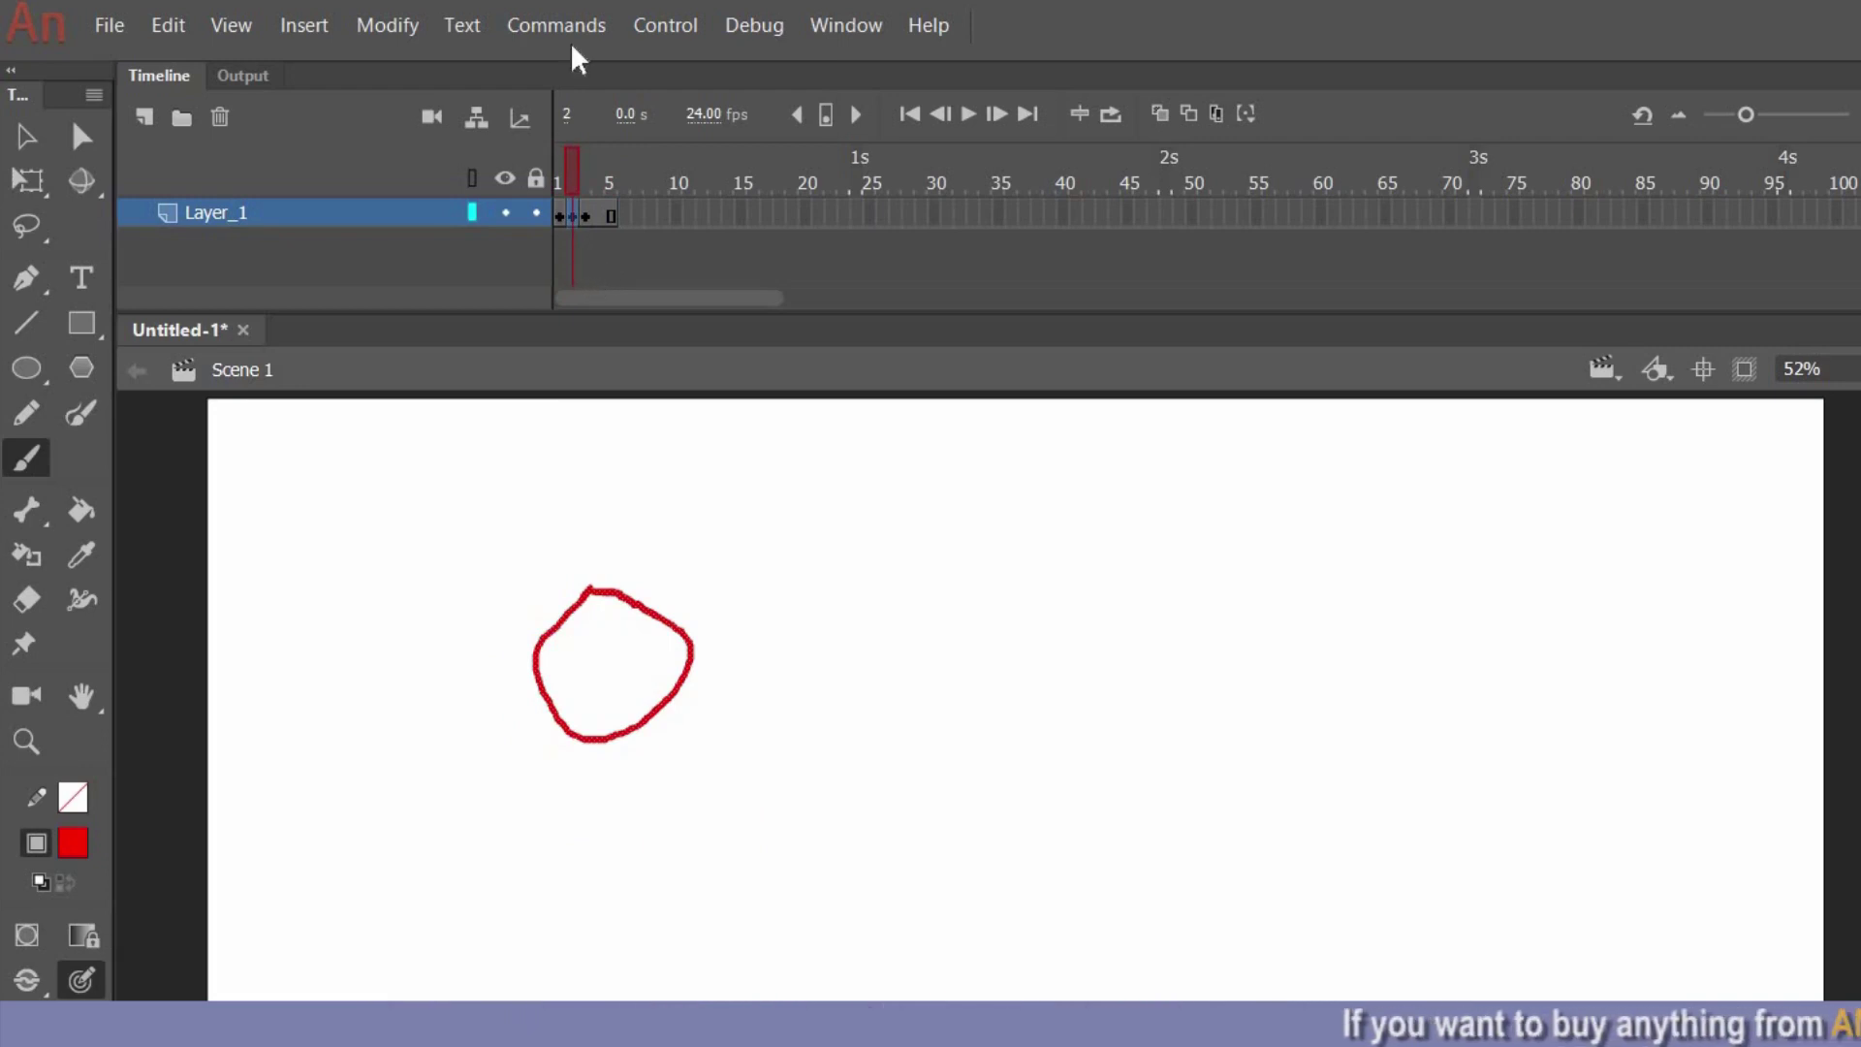
key(ctrl+z)
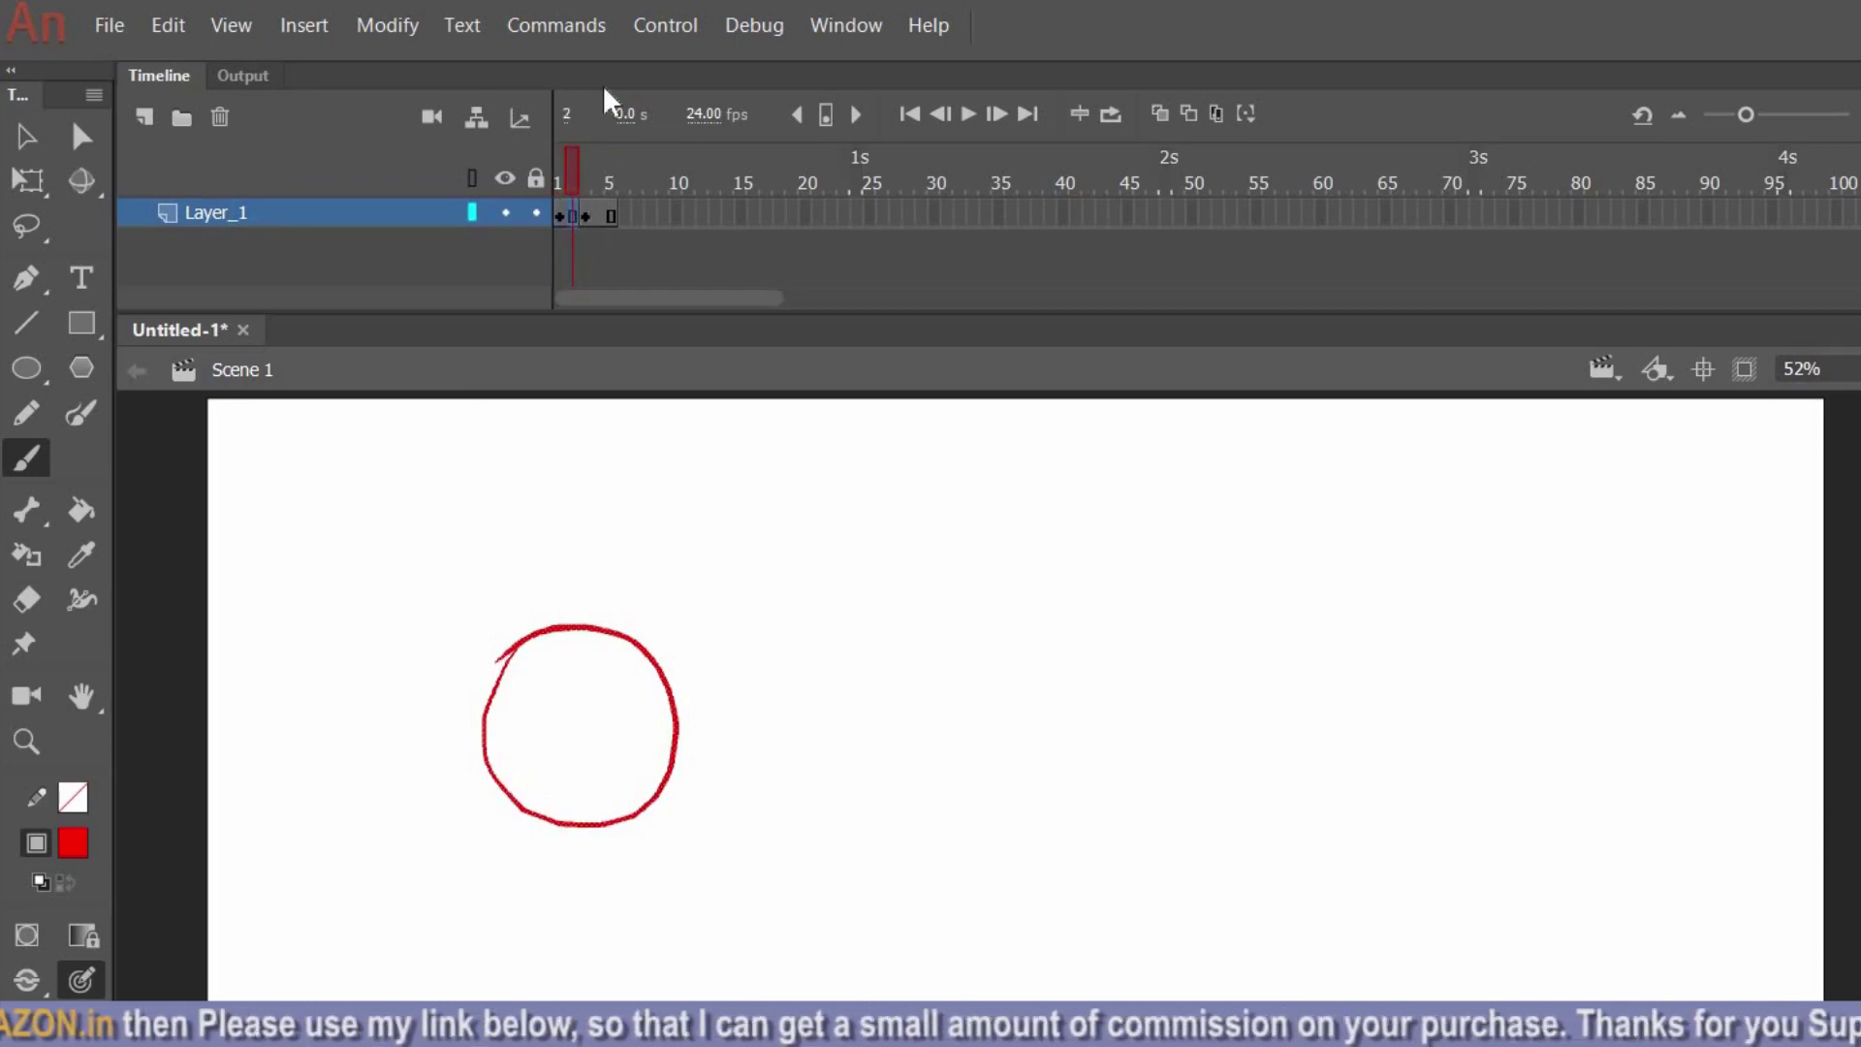
Insert a keyframe at frame 2 and handwrite "1- F6 - Insert Keyframe (Key)" beside the circle with the Brush tool, underlining "Keyframe".
key(F6)
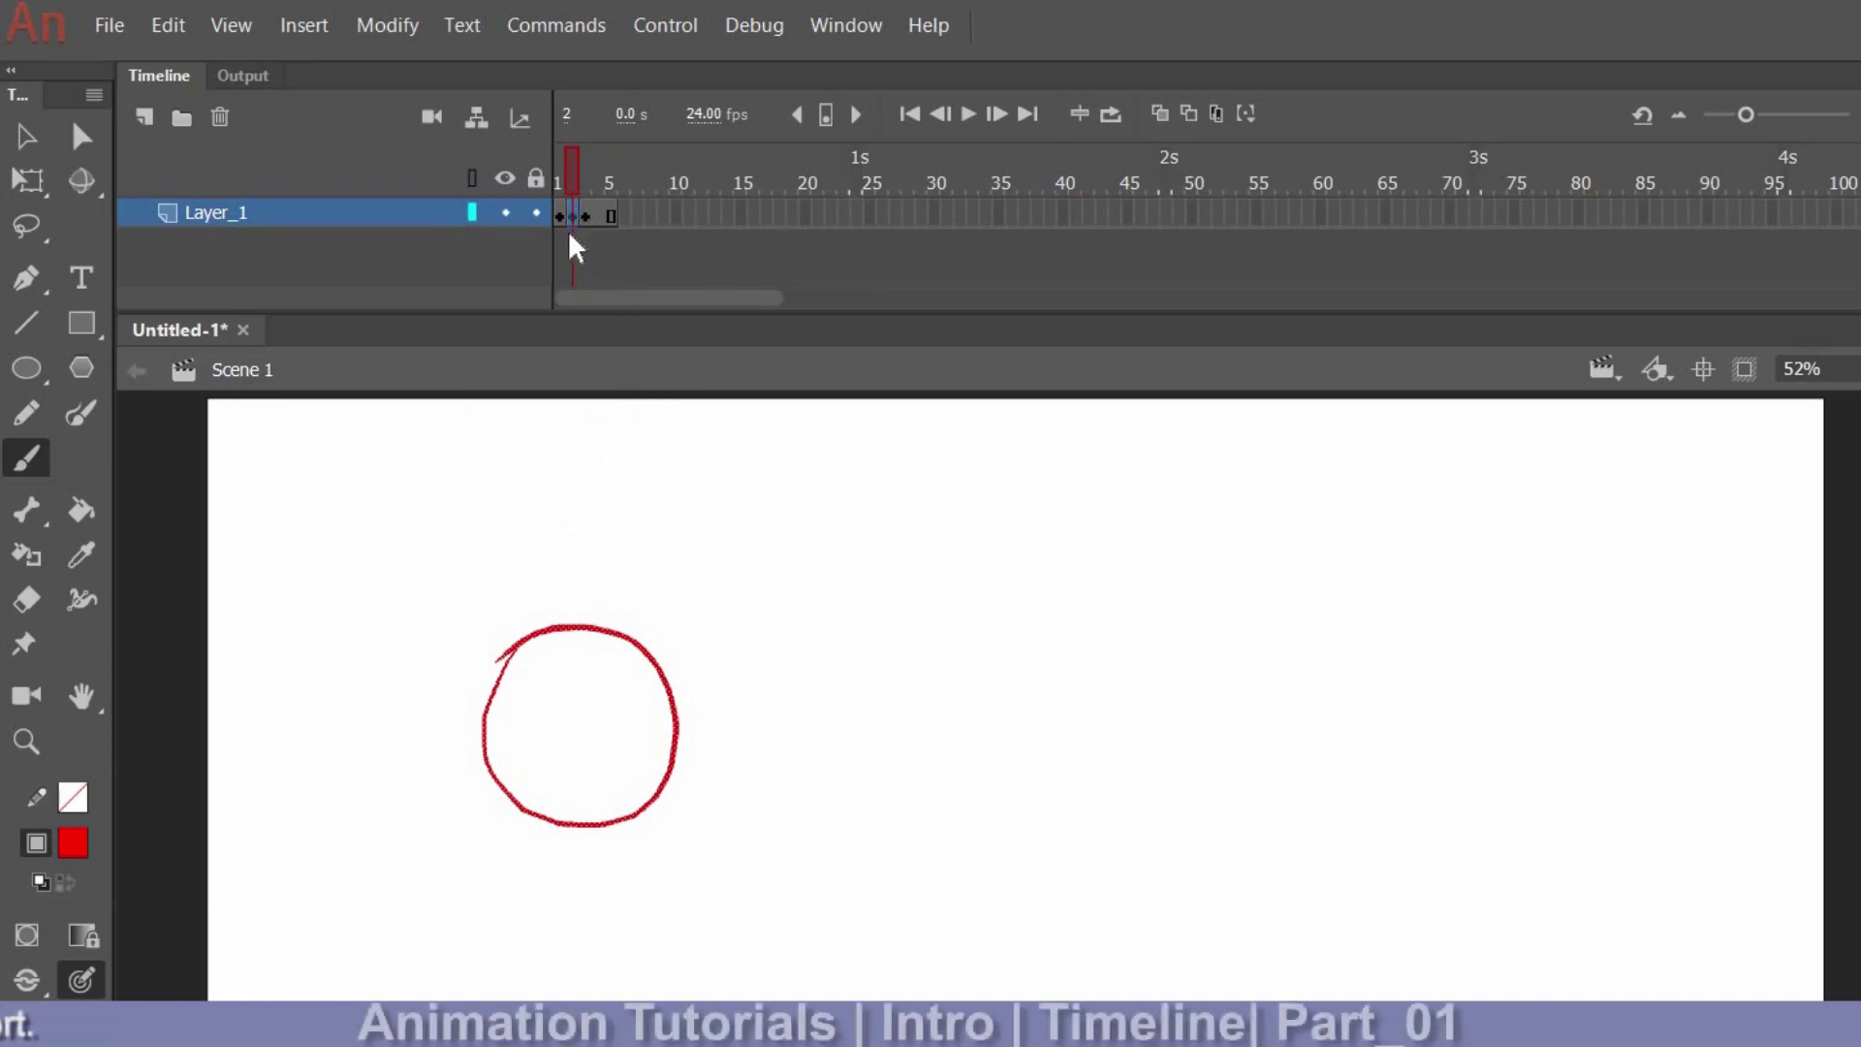
click(26, 137)
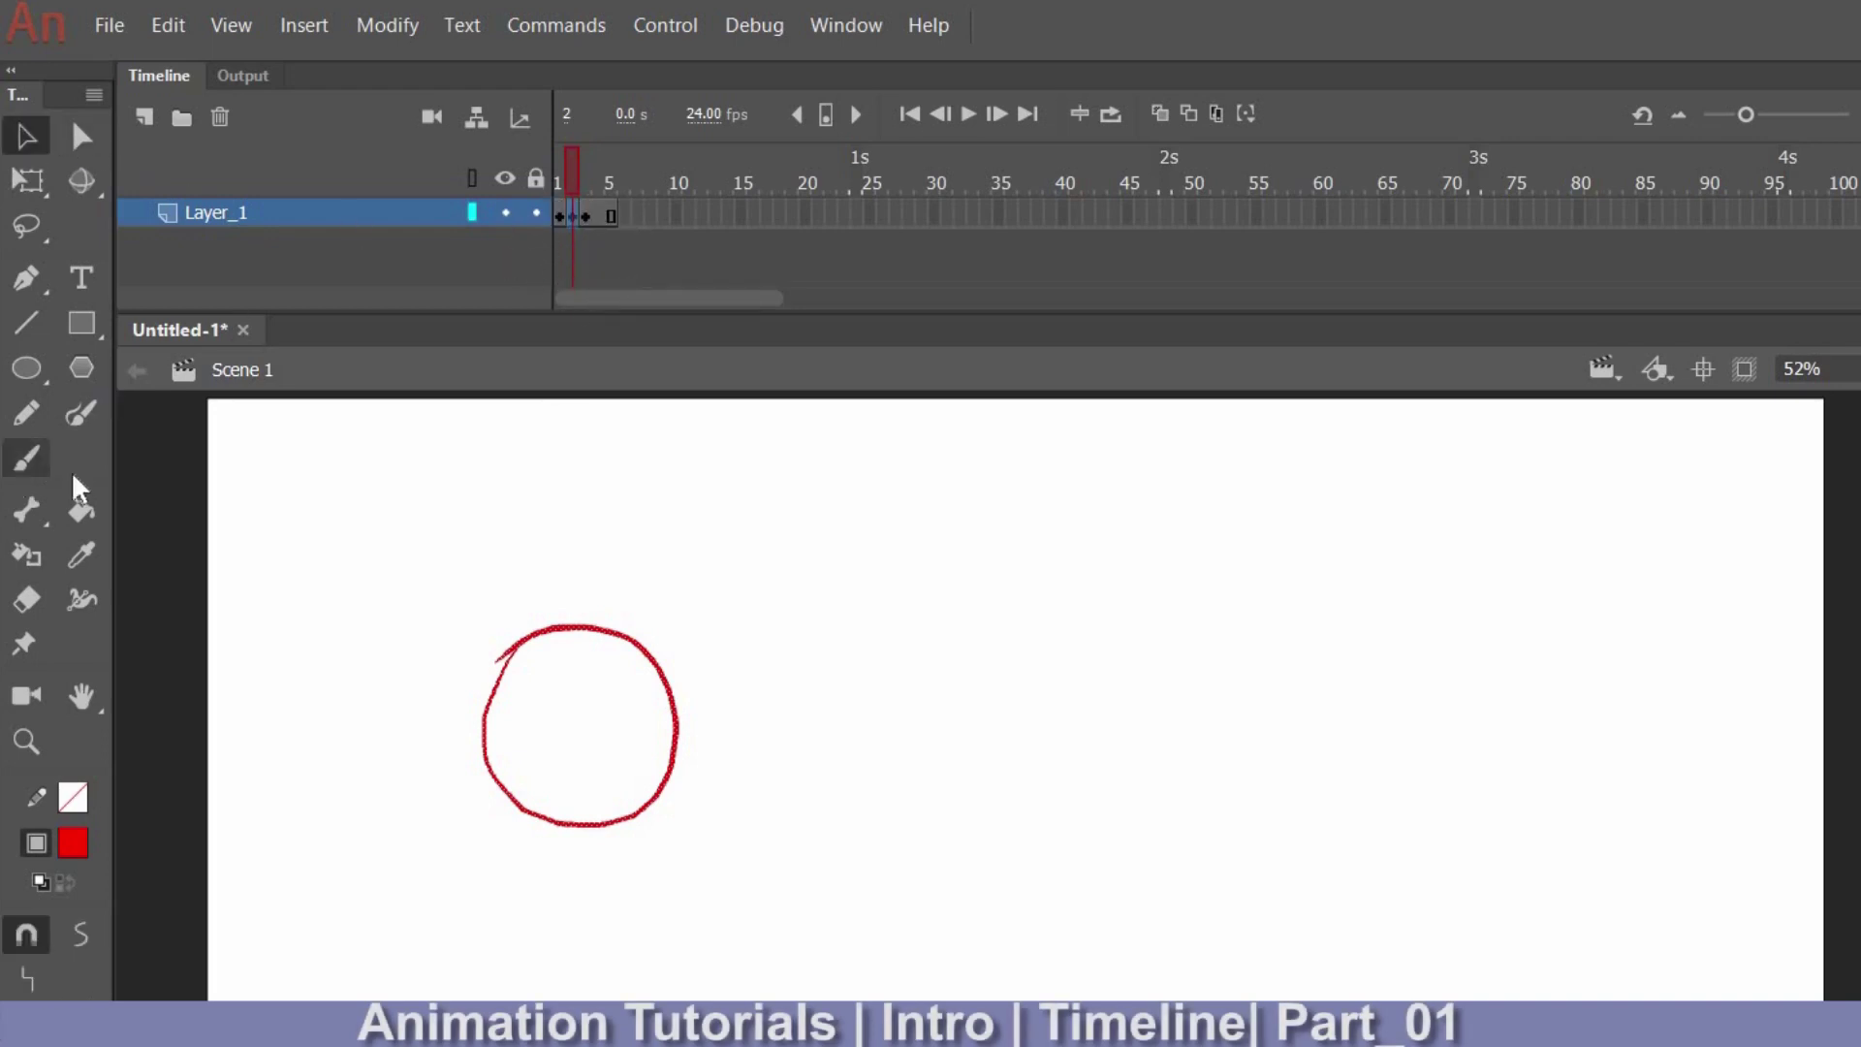
click(34, 456)
mouse_move(697, 482)
mouse_down()
mouse_move(699, 518)
mouse_move(748, 505)
mouse_move(802, 525)
mouse_move(847, 475)
mouse_up()
mouse_move(804, 501)
mouse_down()
mouse_move(1175, 490)
mouse_move(1219, 518)
mouse_move(1551, 496)
mouse_up()
drag(1204, 549, 1568, 535)
click(1612, 462)
mouse_move(1609, 441)
mouse_down()
mouse_move(1621, 545)
mouse_move(1645, 514)
mouse_up()
drag(1651, 494, 1706, 558)
drag(1740, 447, 1738, 539)
Handwrite "2- F7 - Insert Blank Frame" with a tick mark and, below it, "3 - F5 - Insert Frames" with an underline.
drag(690, 609, 735, 635)
drag(740, 623, 853, 593)
mouse_move(819, 593)
mouse_down()
mouse_move(820, 652)
mouse_move(842, 624)
mouse_up()
mouse_move(855, 597)
mouse_down()
mouse_move(900, 595)
mouse_move(877, 652)
mouse_up()
drag(907, 626, 942, 625)
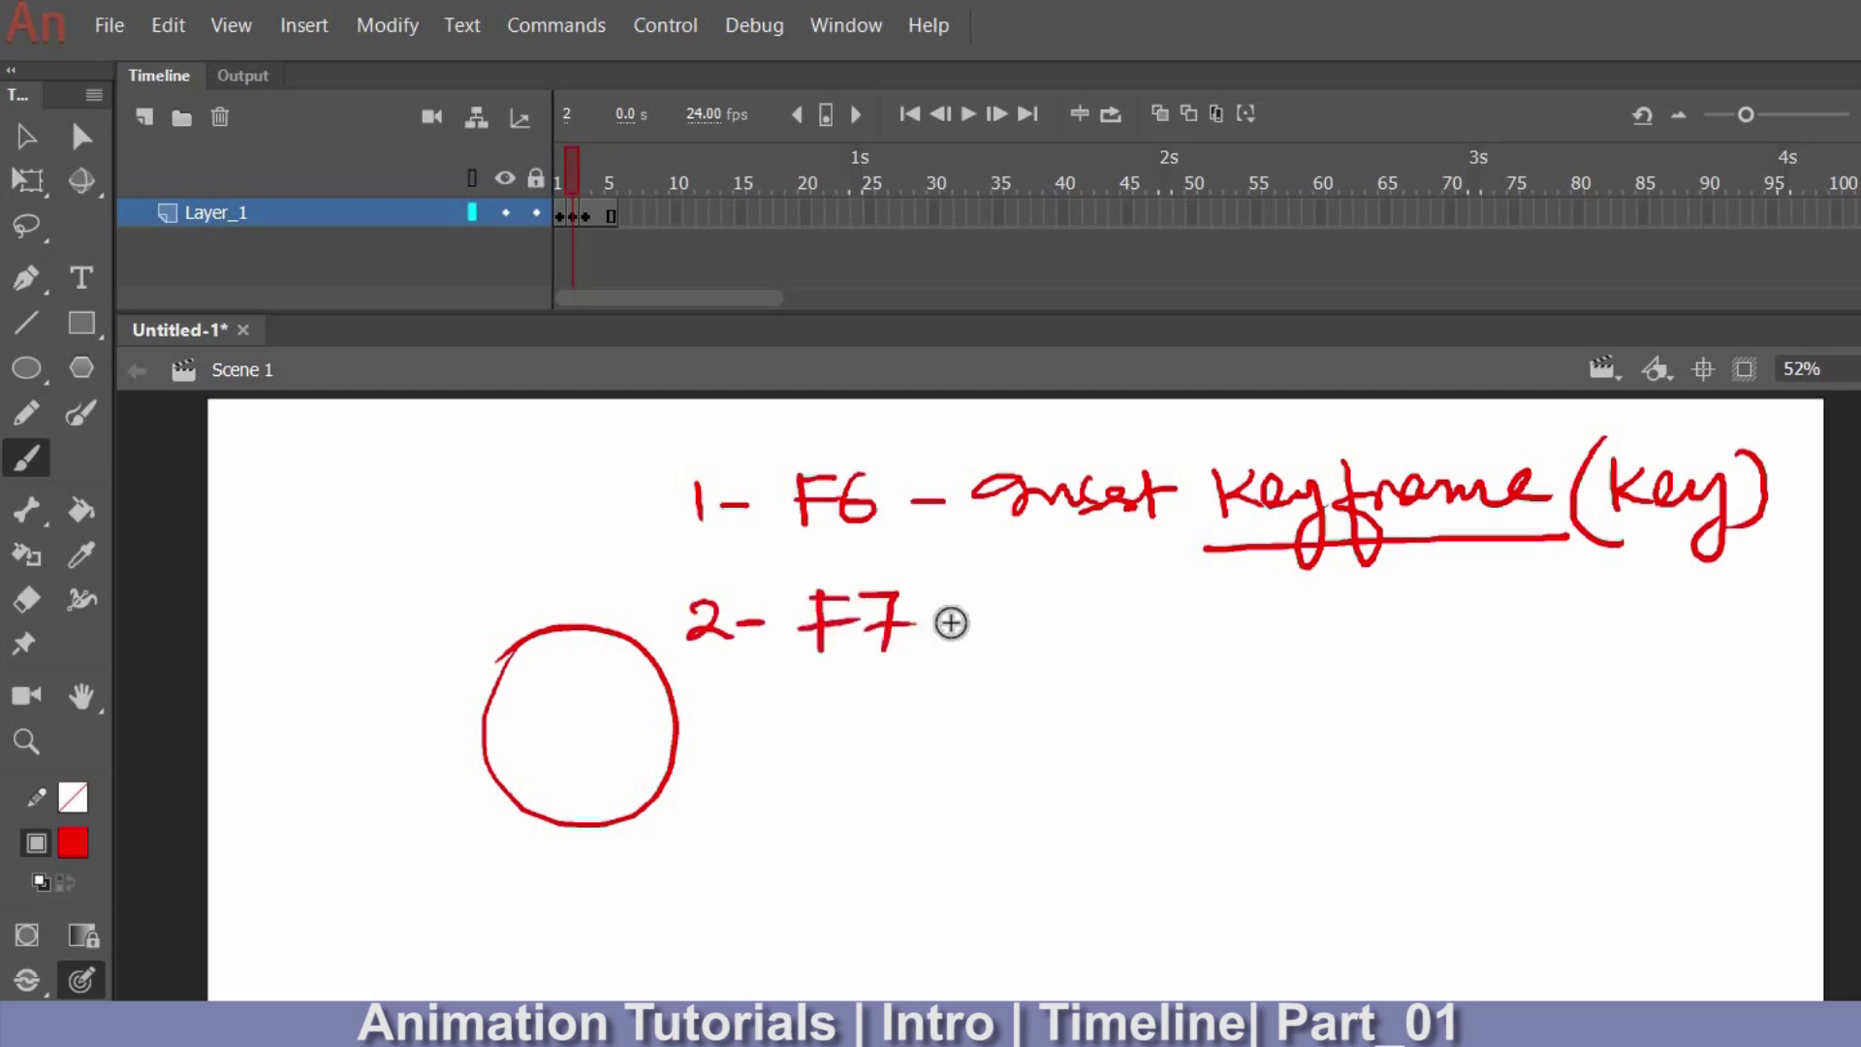
mouse_move(1042, 595)
mouse_down()
mouse_move(1059, 629)
mouse_move(1202, 630)
mouse_up()
drag(1207, 592, 1201, 643)
mouse_move(1184, 615)
mouse_down()
mouse_move(1219, 608)
mouse_move(1278, 652)
mouse_up()
drag(1278, 598, 1454, 644)
drag(1466, 603, 1669, 630)
drag(1718, 630, 1767, 605)
drag(706, 708, 737, 746)
mouse_move(815, 707)
mouse_down()
mouse_move(881, 714)
mouse_move(877, 748)
mouse_move(943, 727)
mouse_move(1246, 719)
mouse_move(1303, 771)
mouse_up()
Extend the square's frames on Layer_1 to frame 10 and, one frame at a time, to frame 15.
click(611, 214)
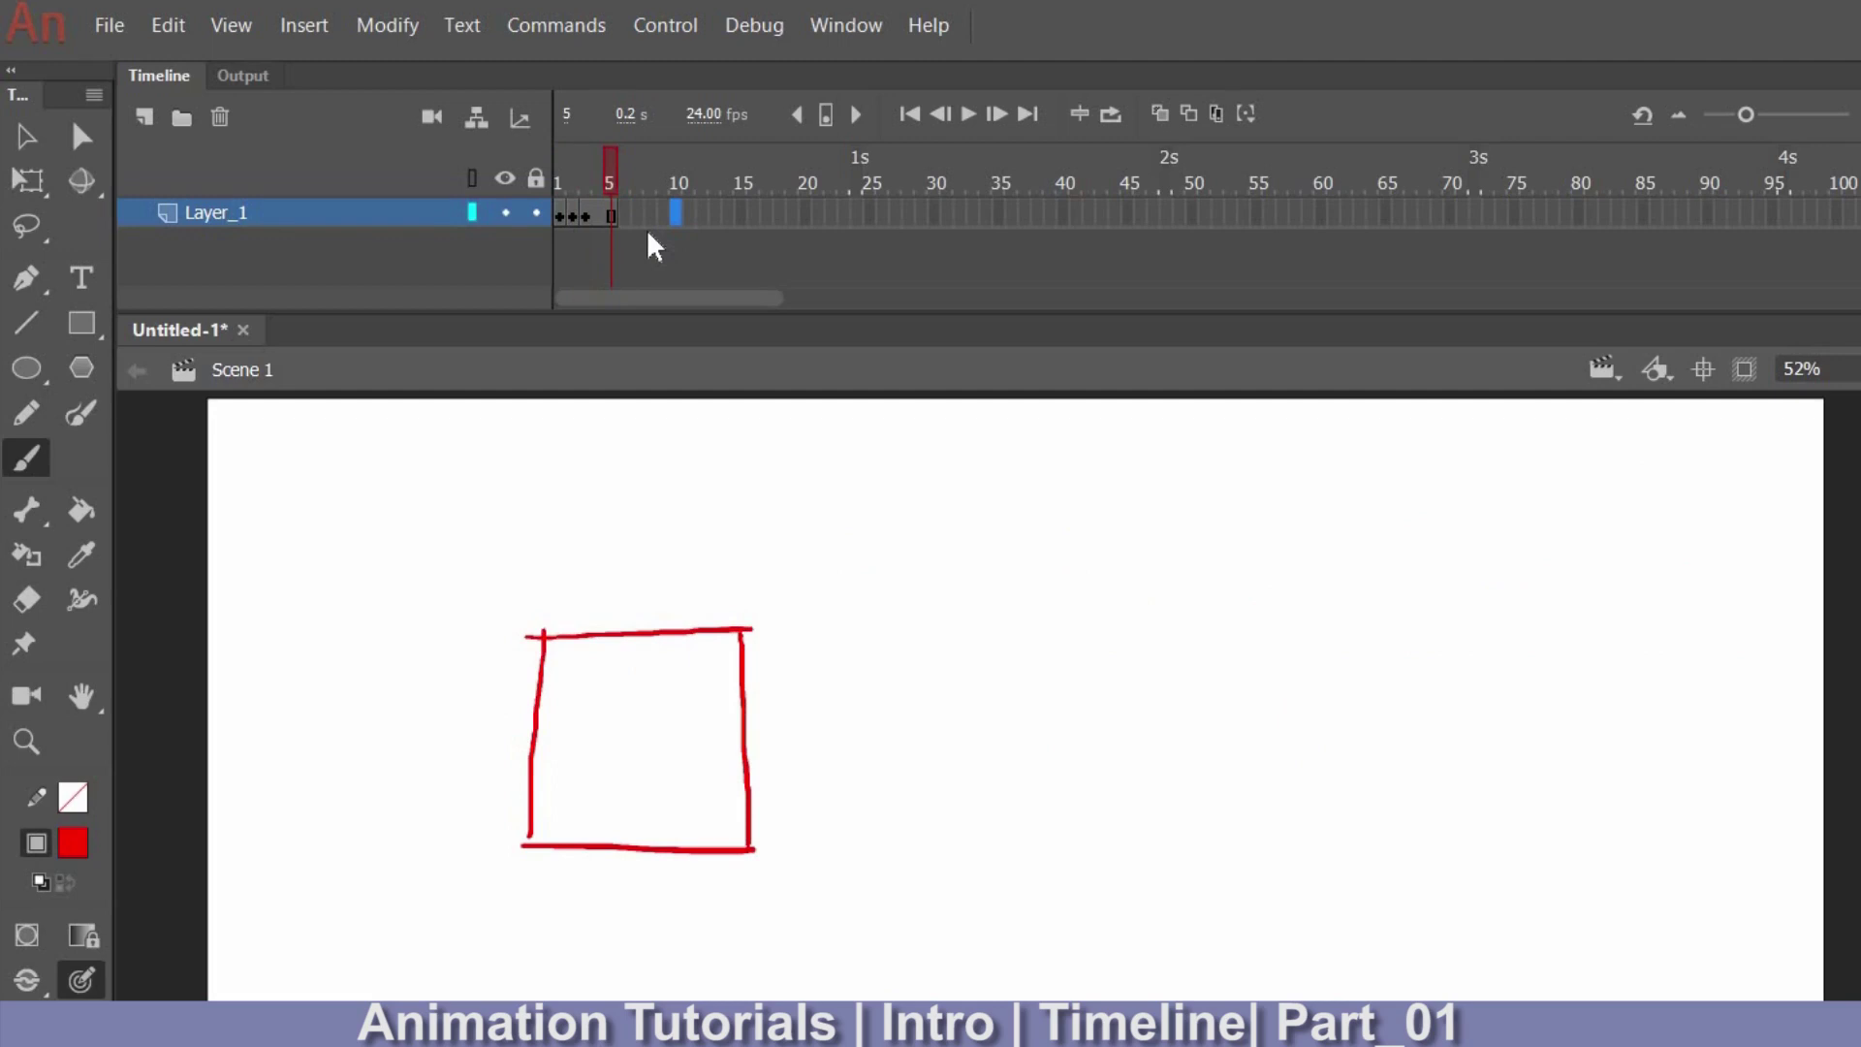
key(F5)
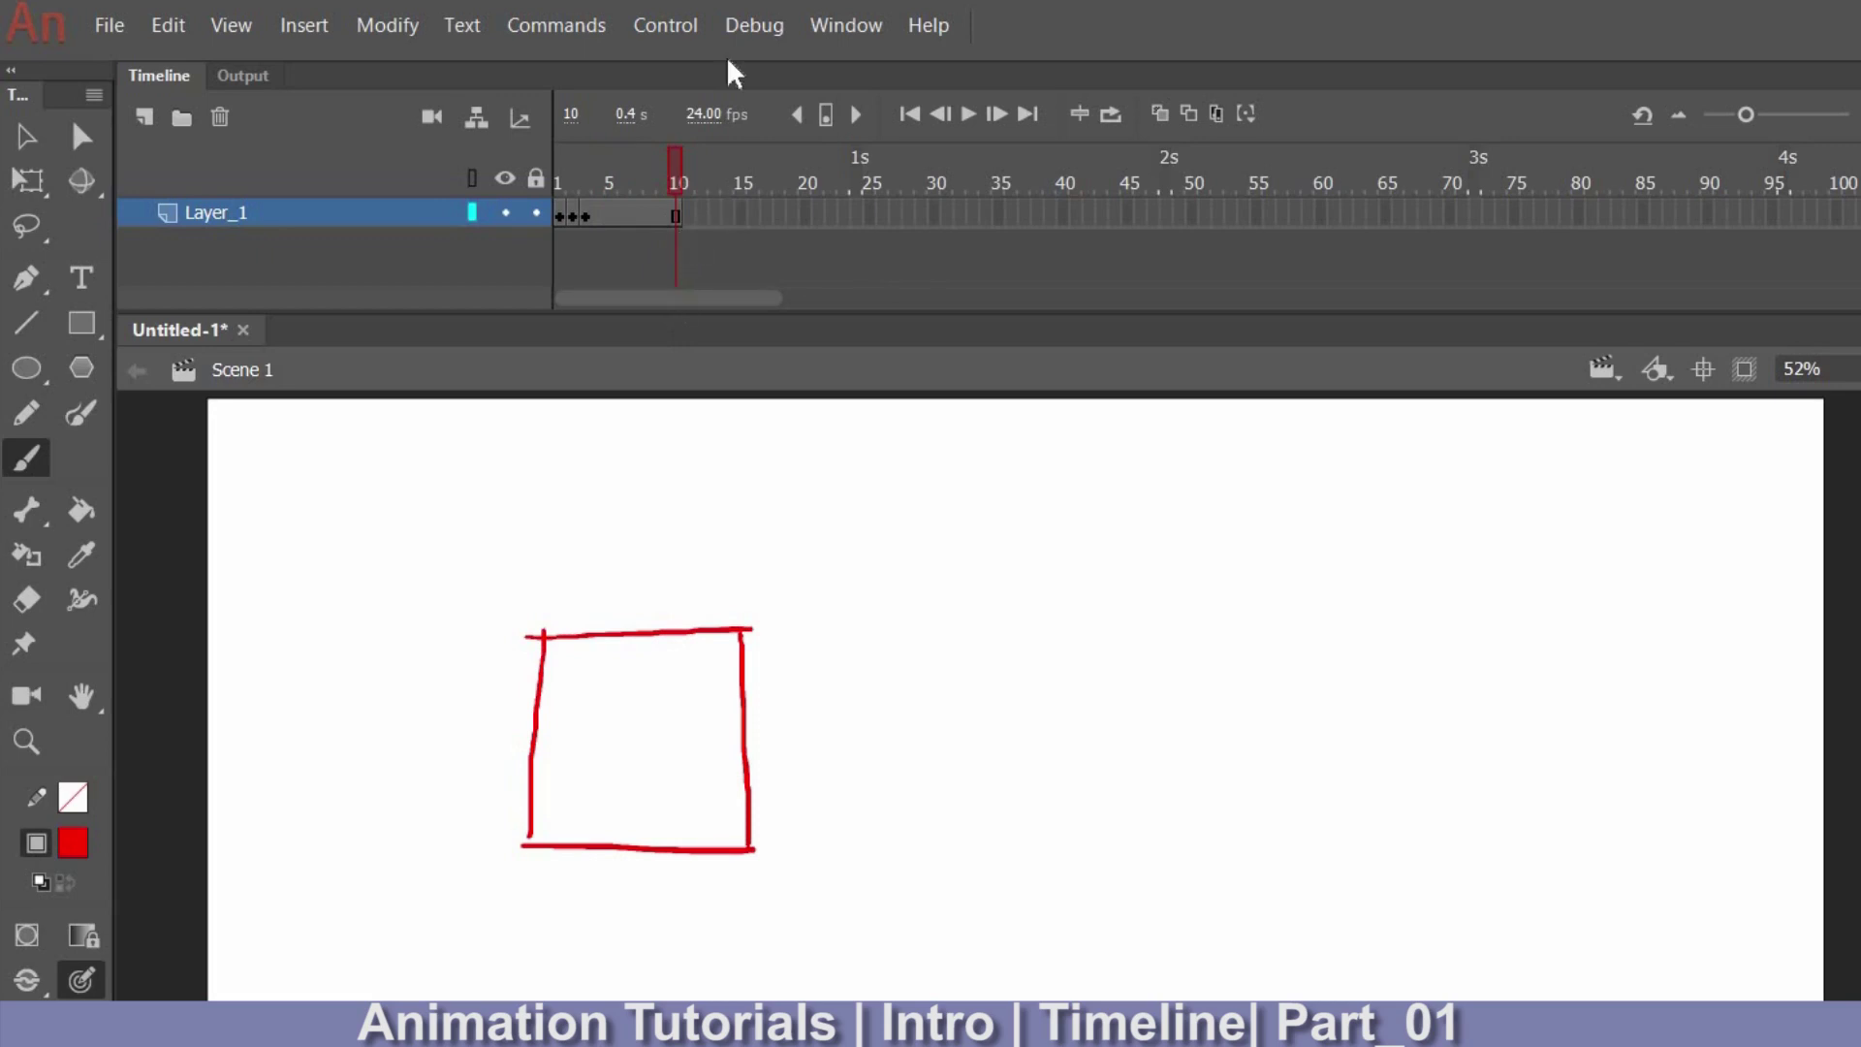
key(F5)
key(F5)
key(F5)
key(F5)
key(F5)
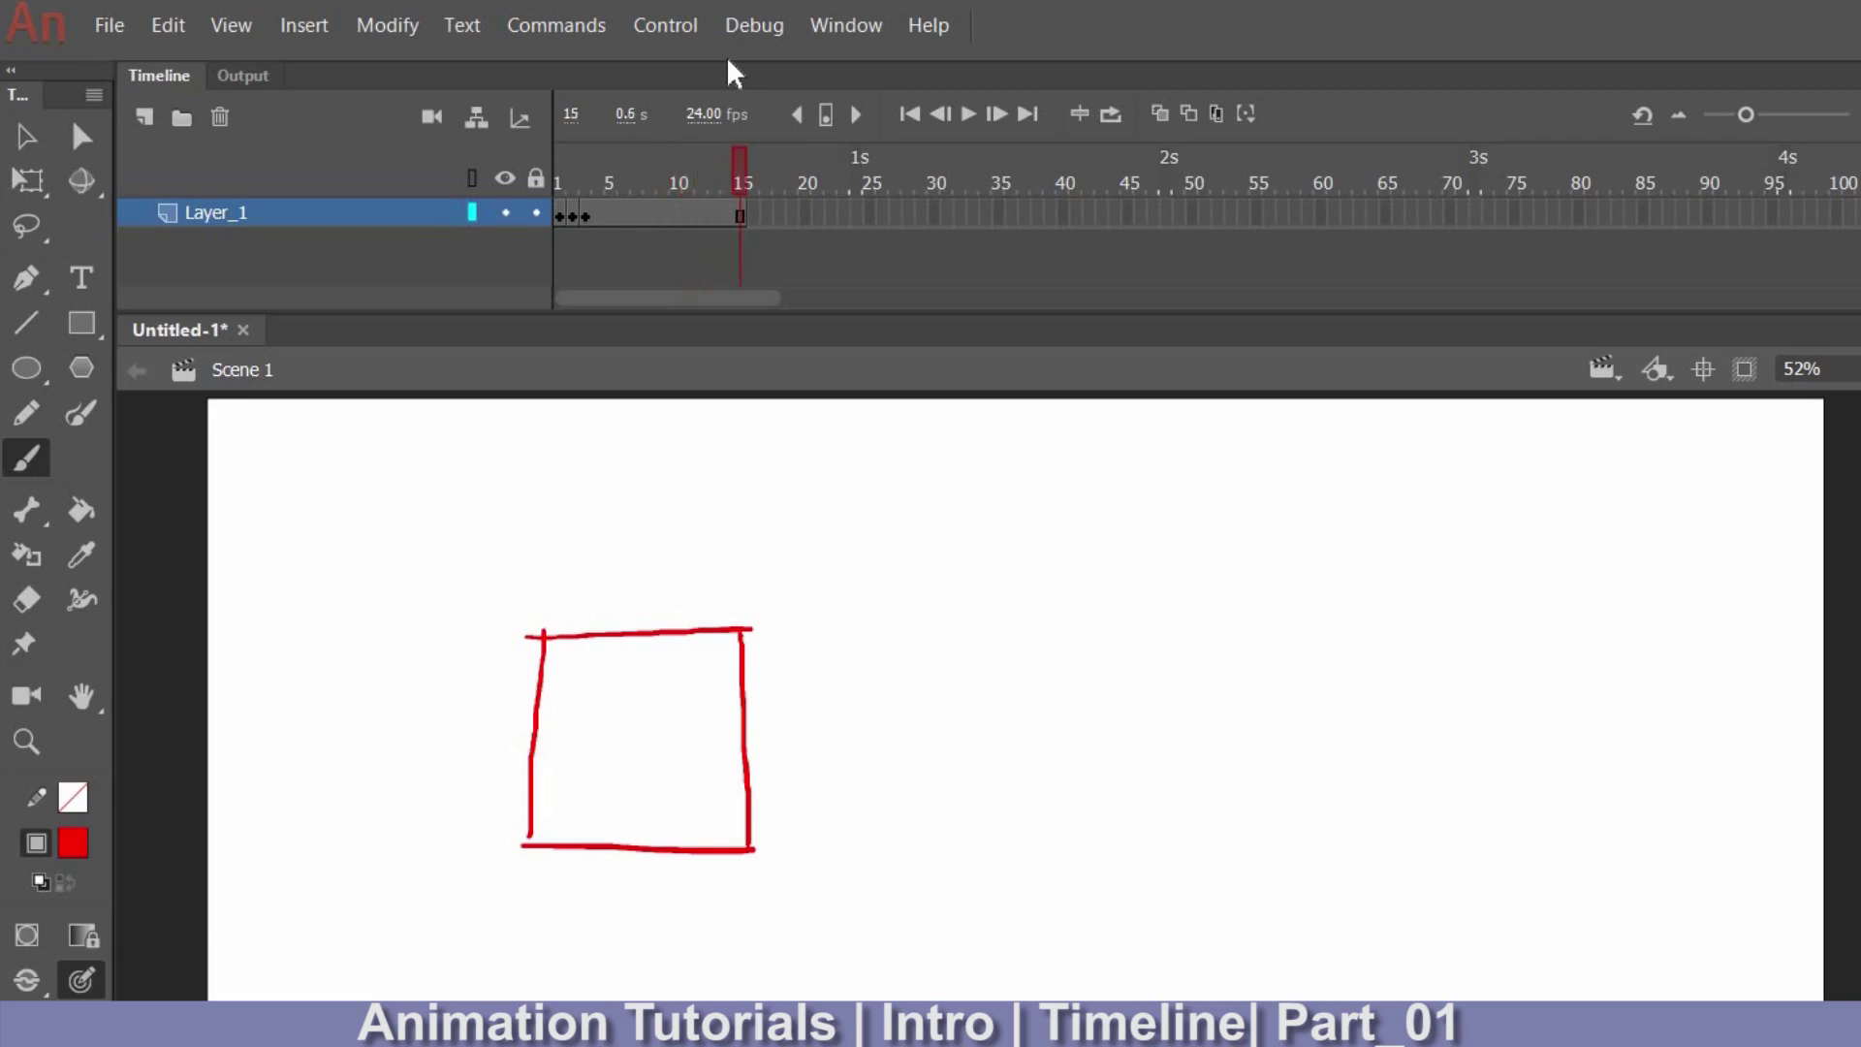
Circle the handwritten F5, F7 and F6 labels in frame 2 and move the playhead back to frame 1.
click(572, 182)
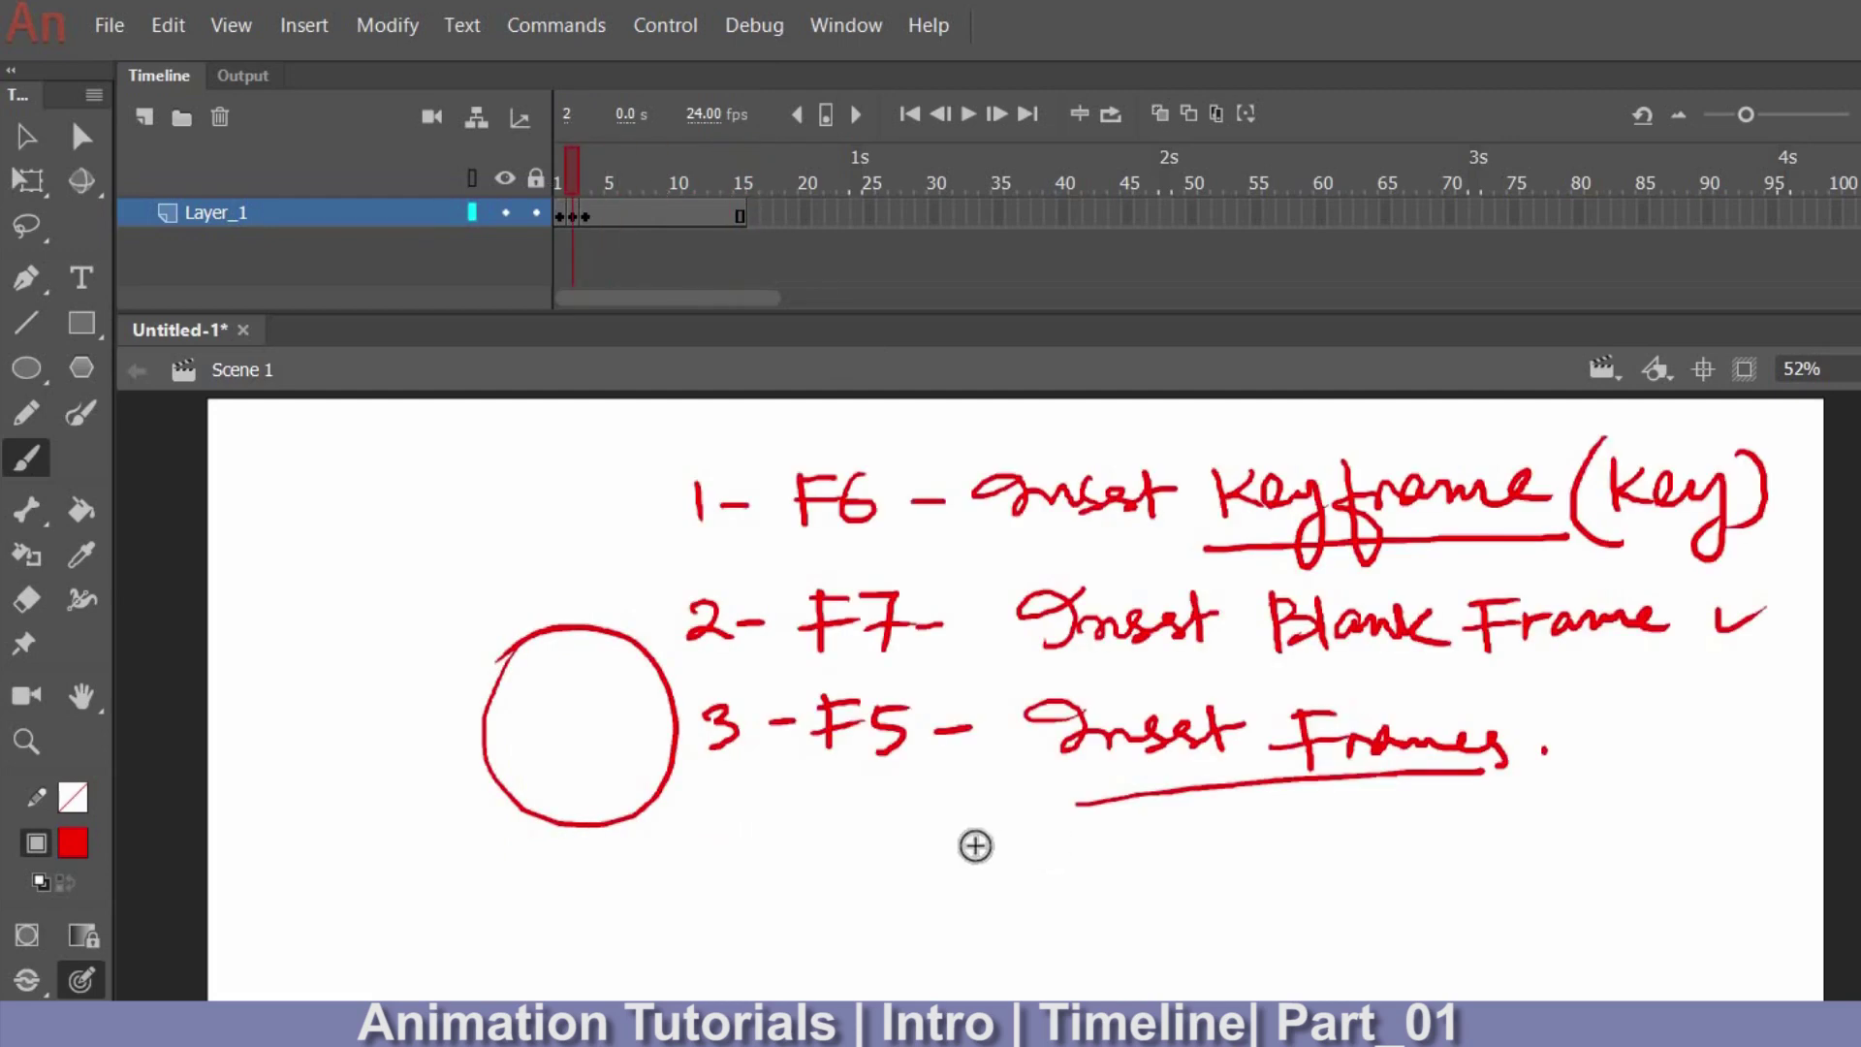
mouse_move(916, 694)
mouse_down()
mouse_move(805, 775)
mouse_move(921, 698)
mouse_up()
mouse_move(877, 570)
mouse_down()
mouse_move(877, 502)
mouse_move(801, 463)
mouse_up()
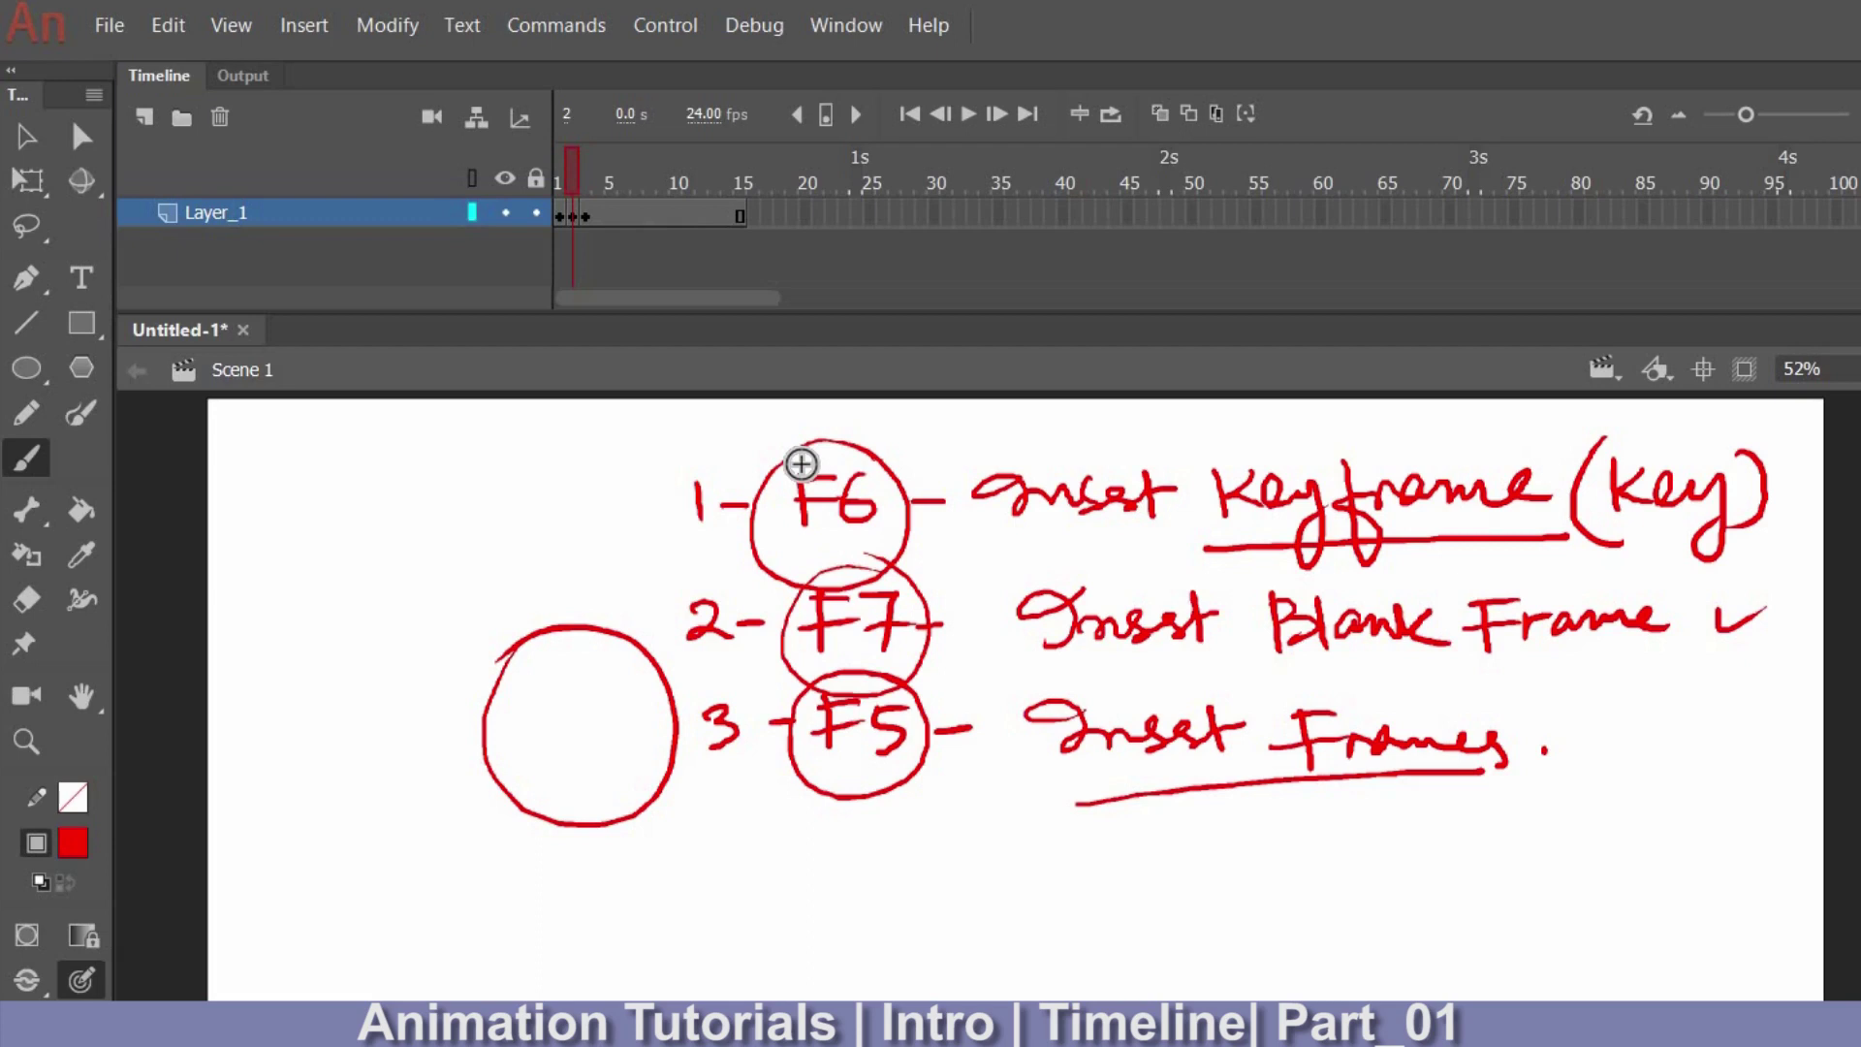
mouse_move(567, 166)
mouse_down()
mouse_move(590, 166)
mouse_move(551, 165)
mouse_up()
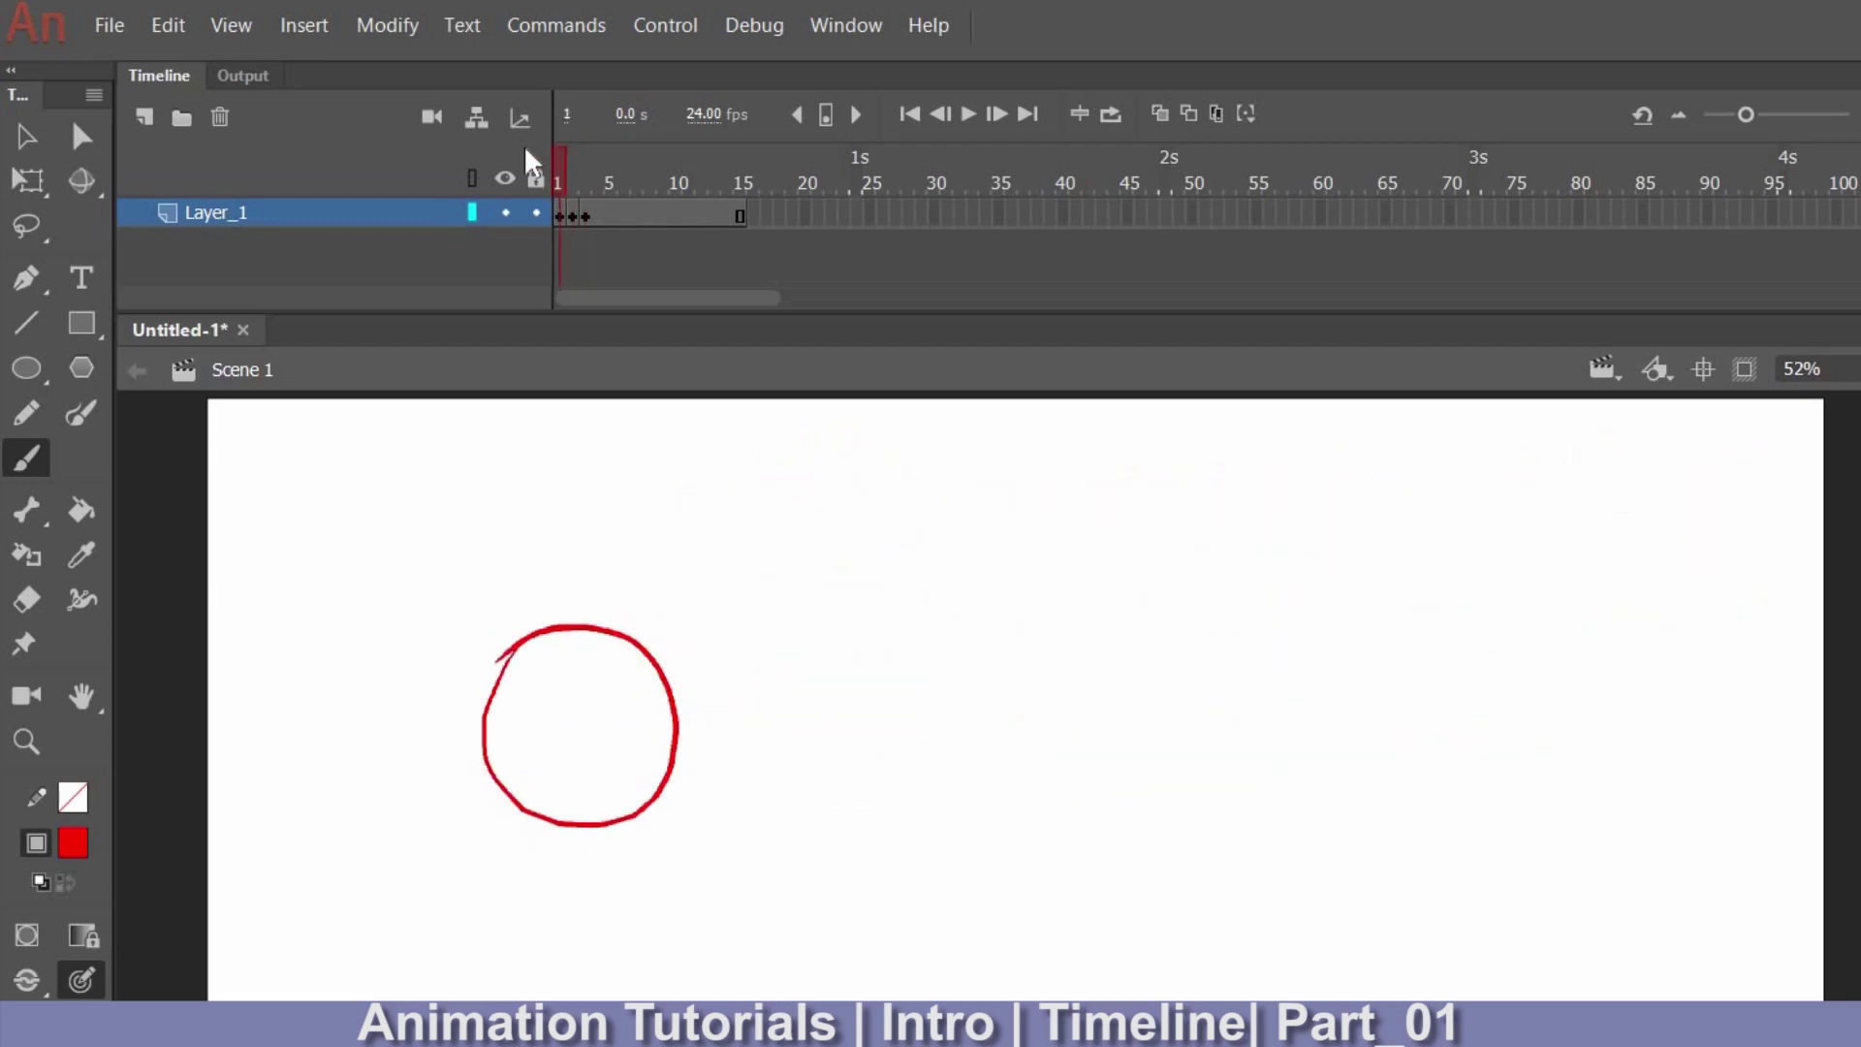
Remove all existing frames from Layer_1 and draw a new red circle in frame 1 with the Brush tool, undoing the stray stroke.
key(ctrl+alt+a)
key(shift+F5)
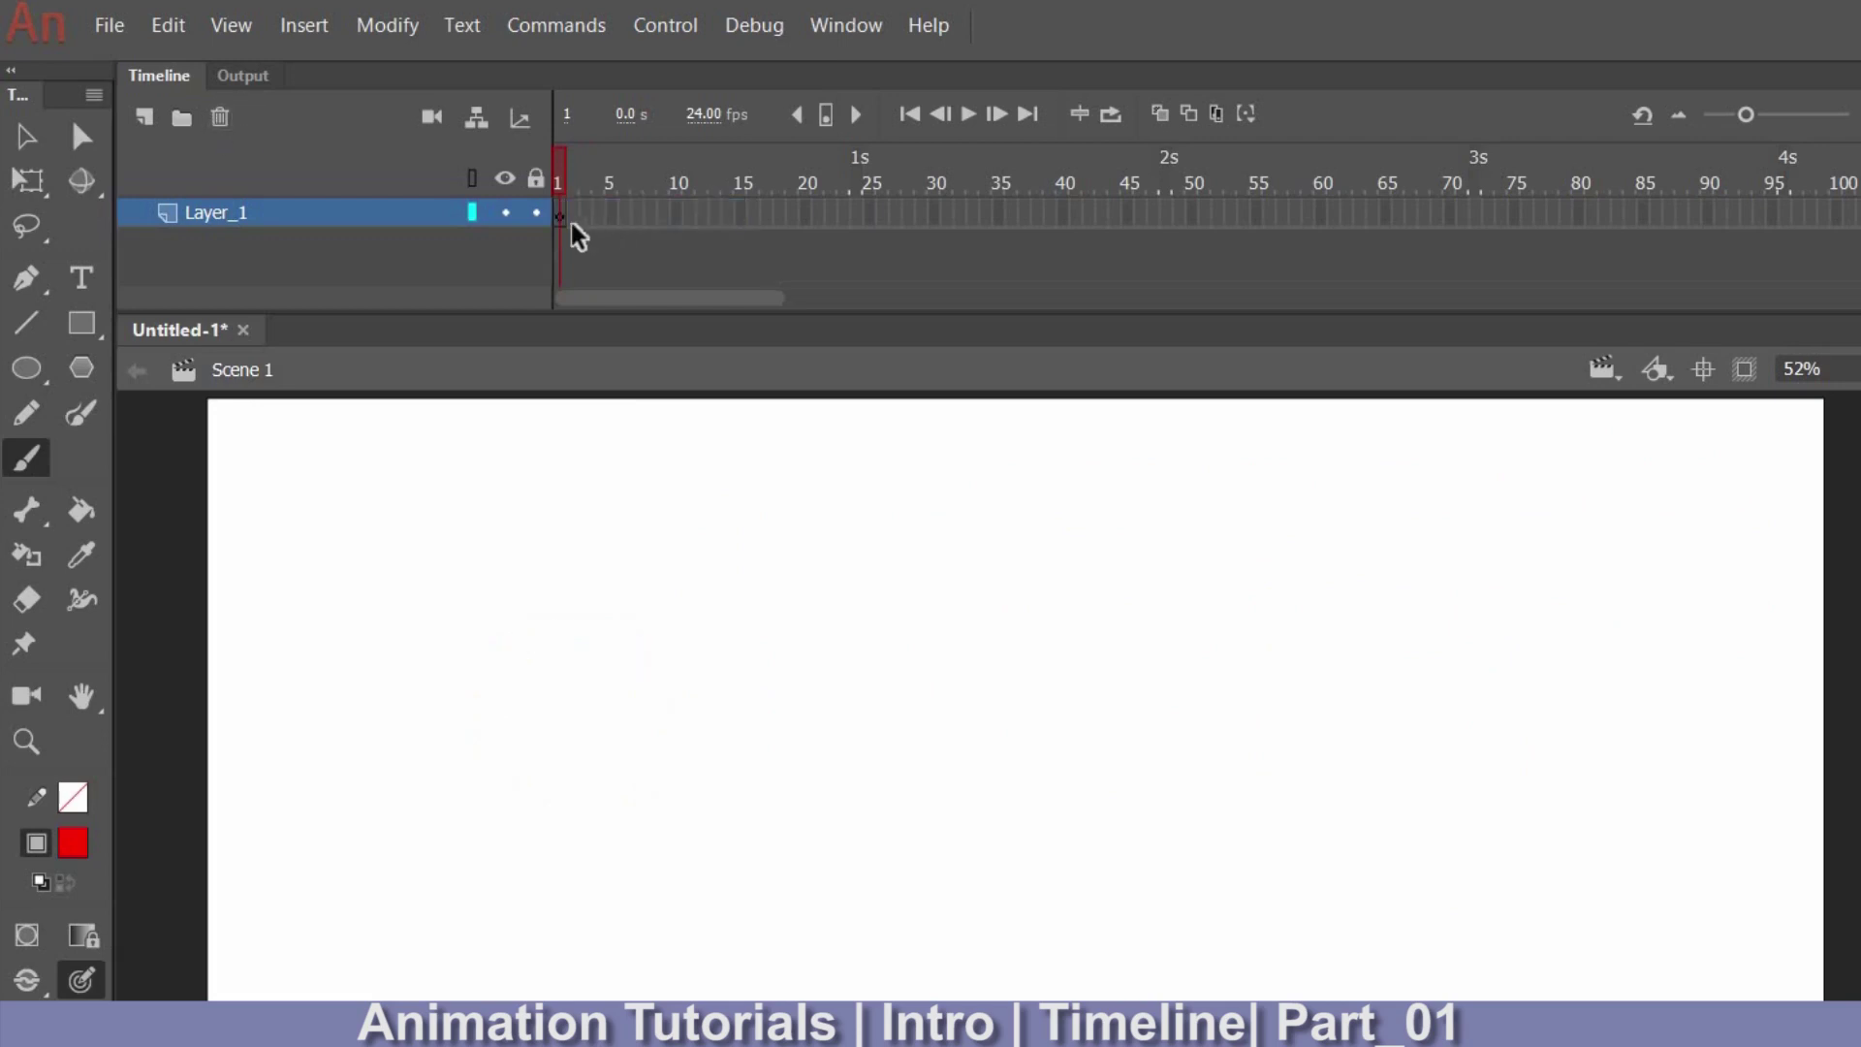
mouse_move(582, 632)
mouse_down()
mouse_move(719, 727)
mouse_move(531, 635)
mouse_up()
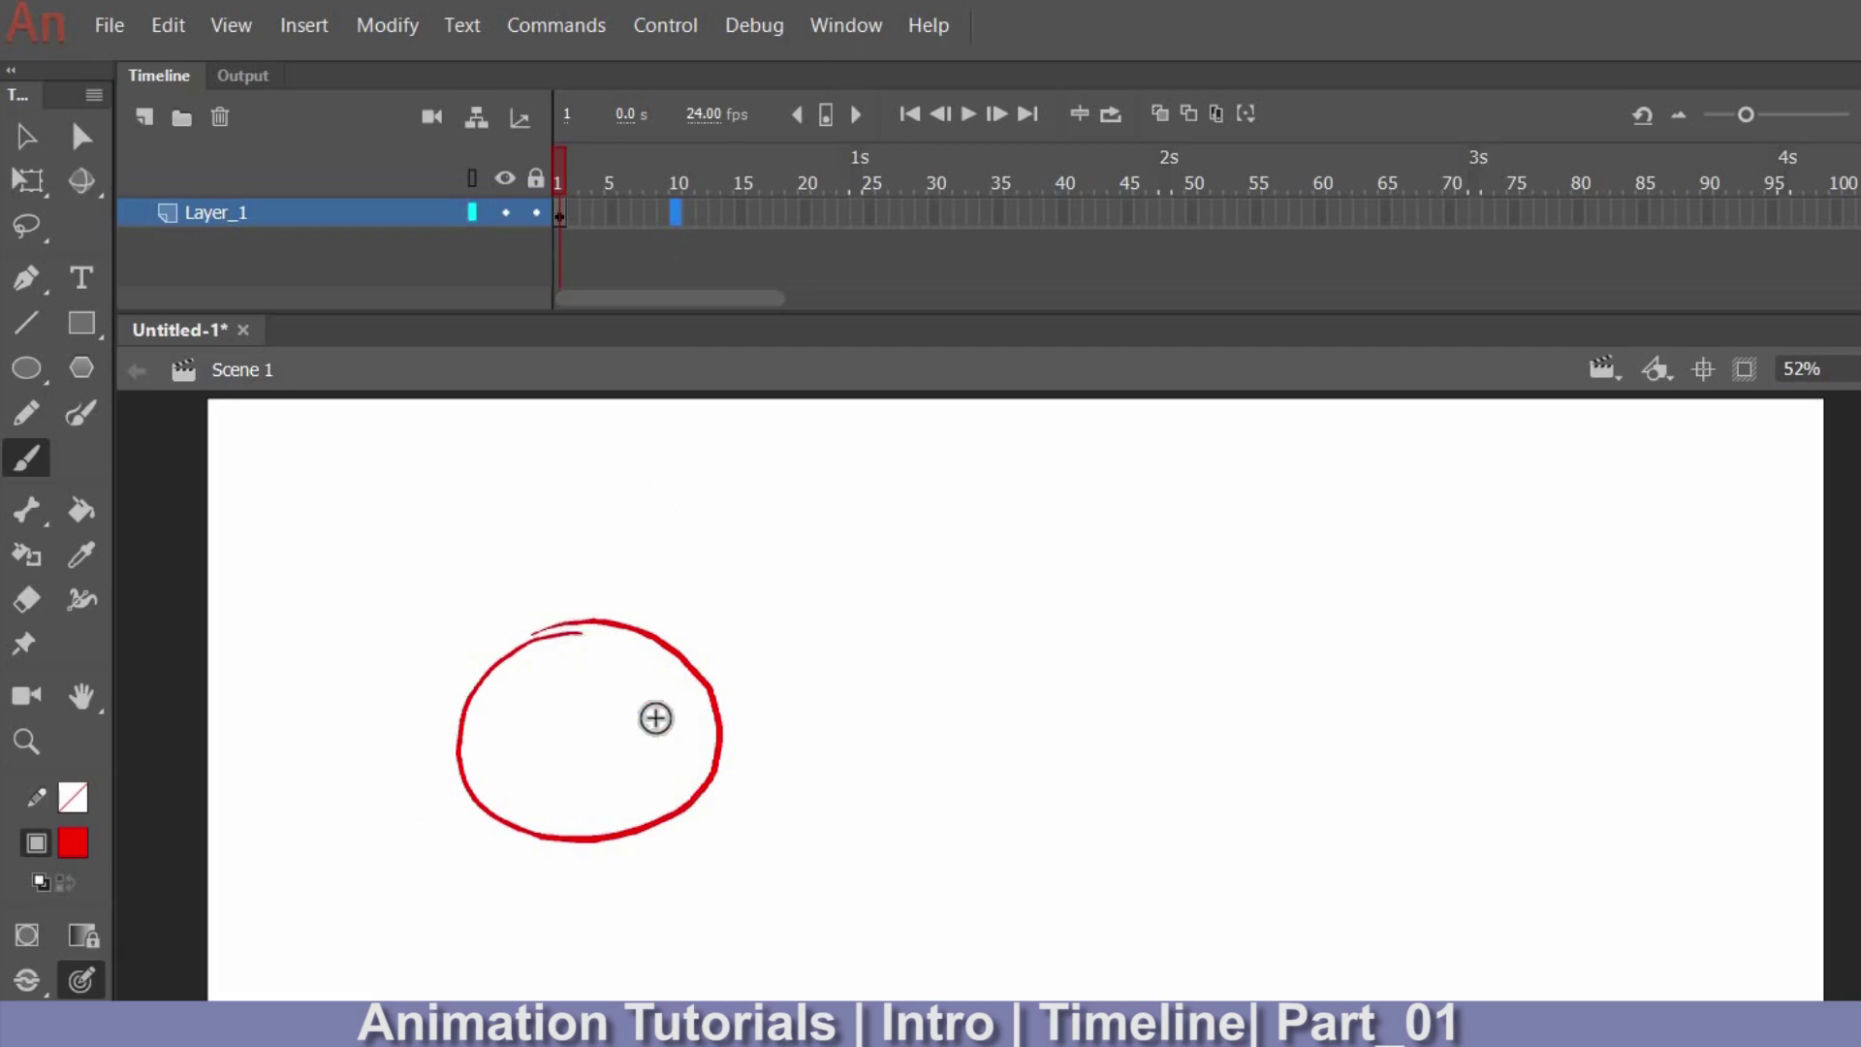
drag(678, 843, 603, 839)
key(ctrl+z)
click(676, 213)
key(F6)
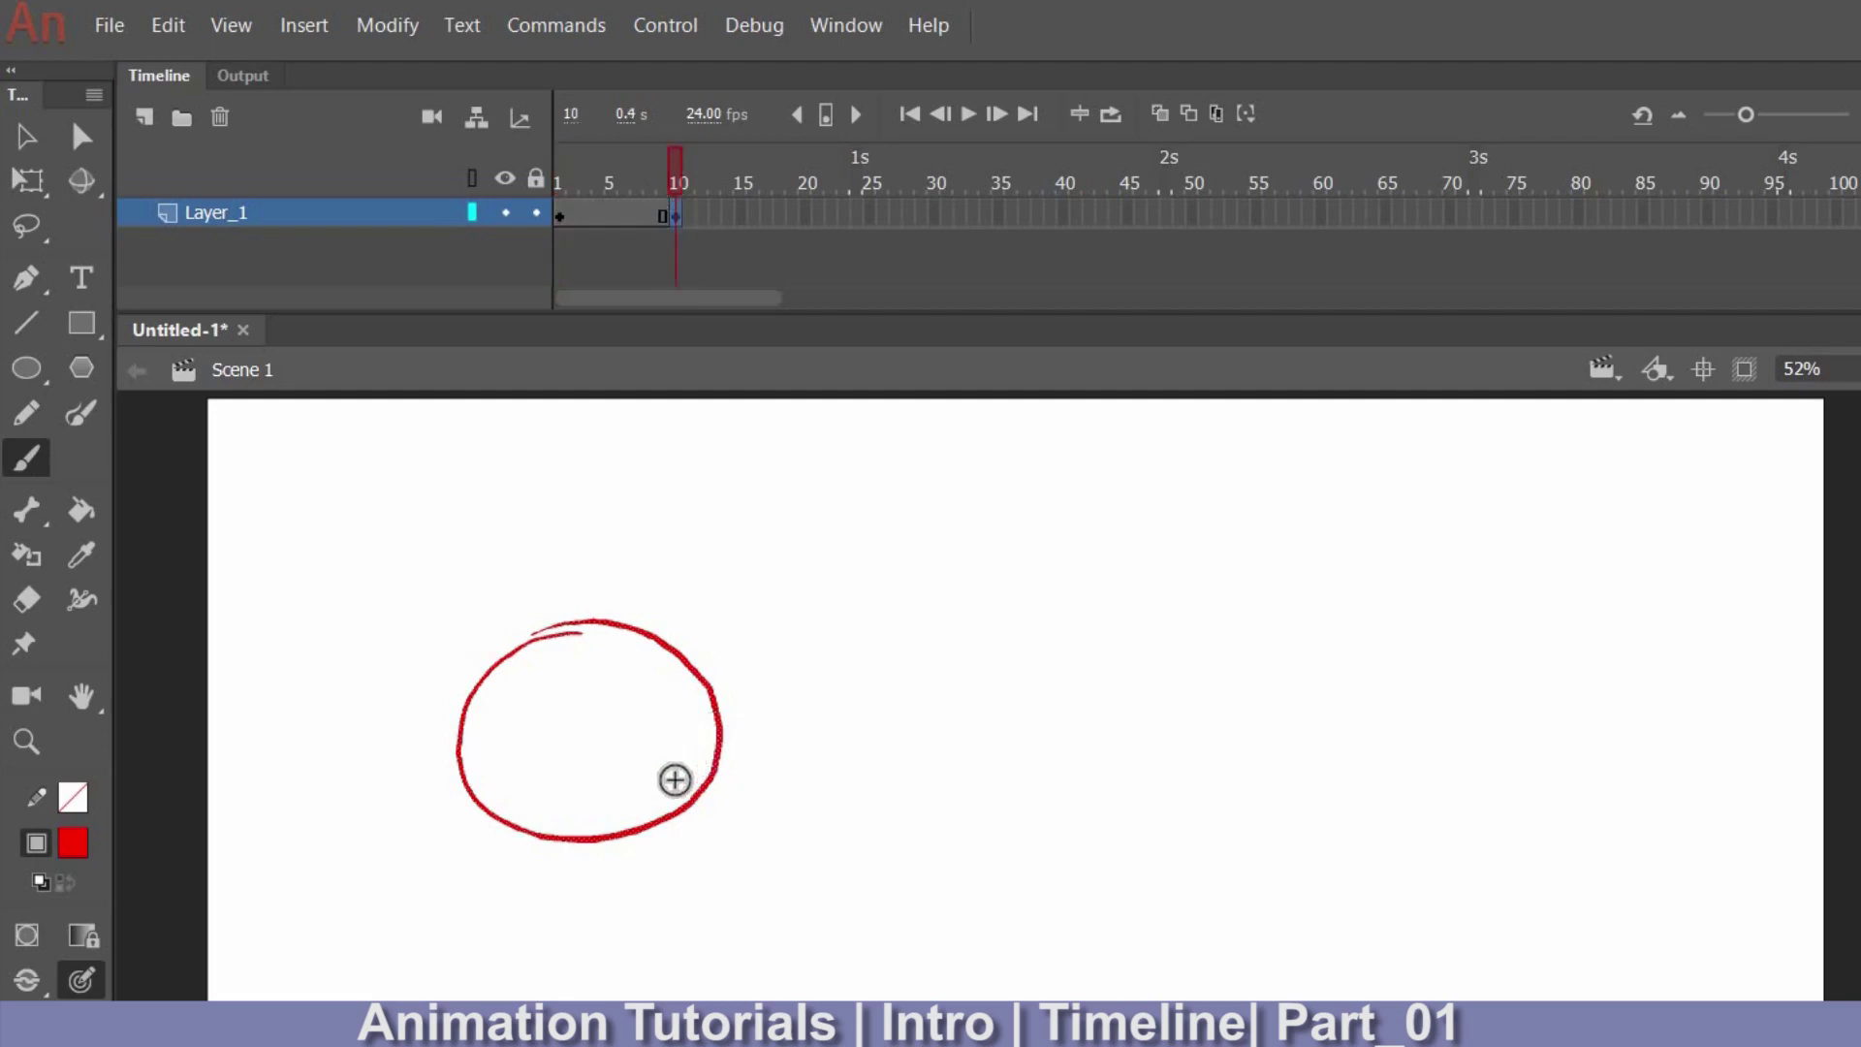
key(ctrl+z)
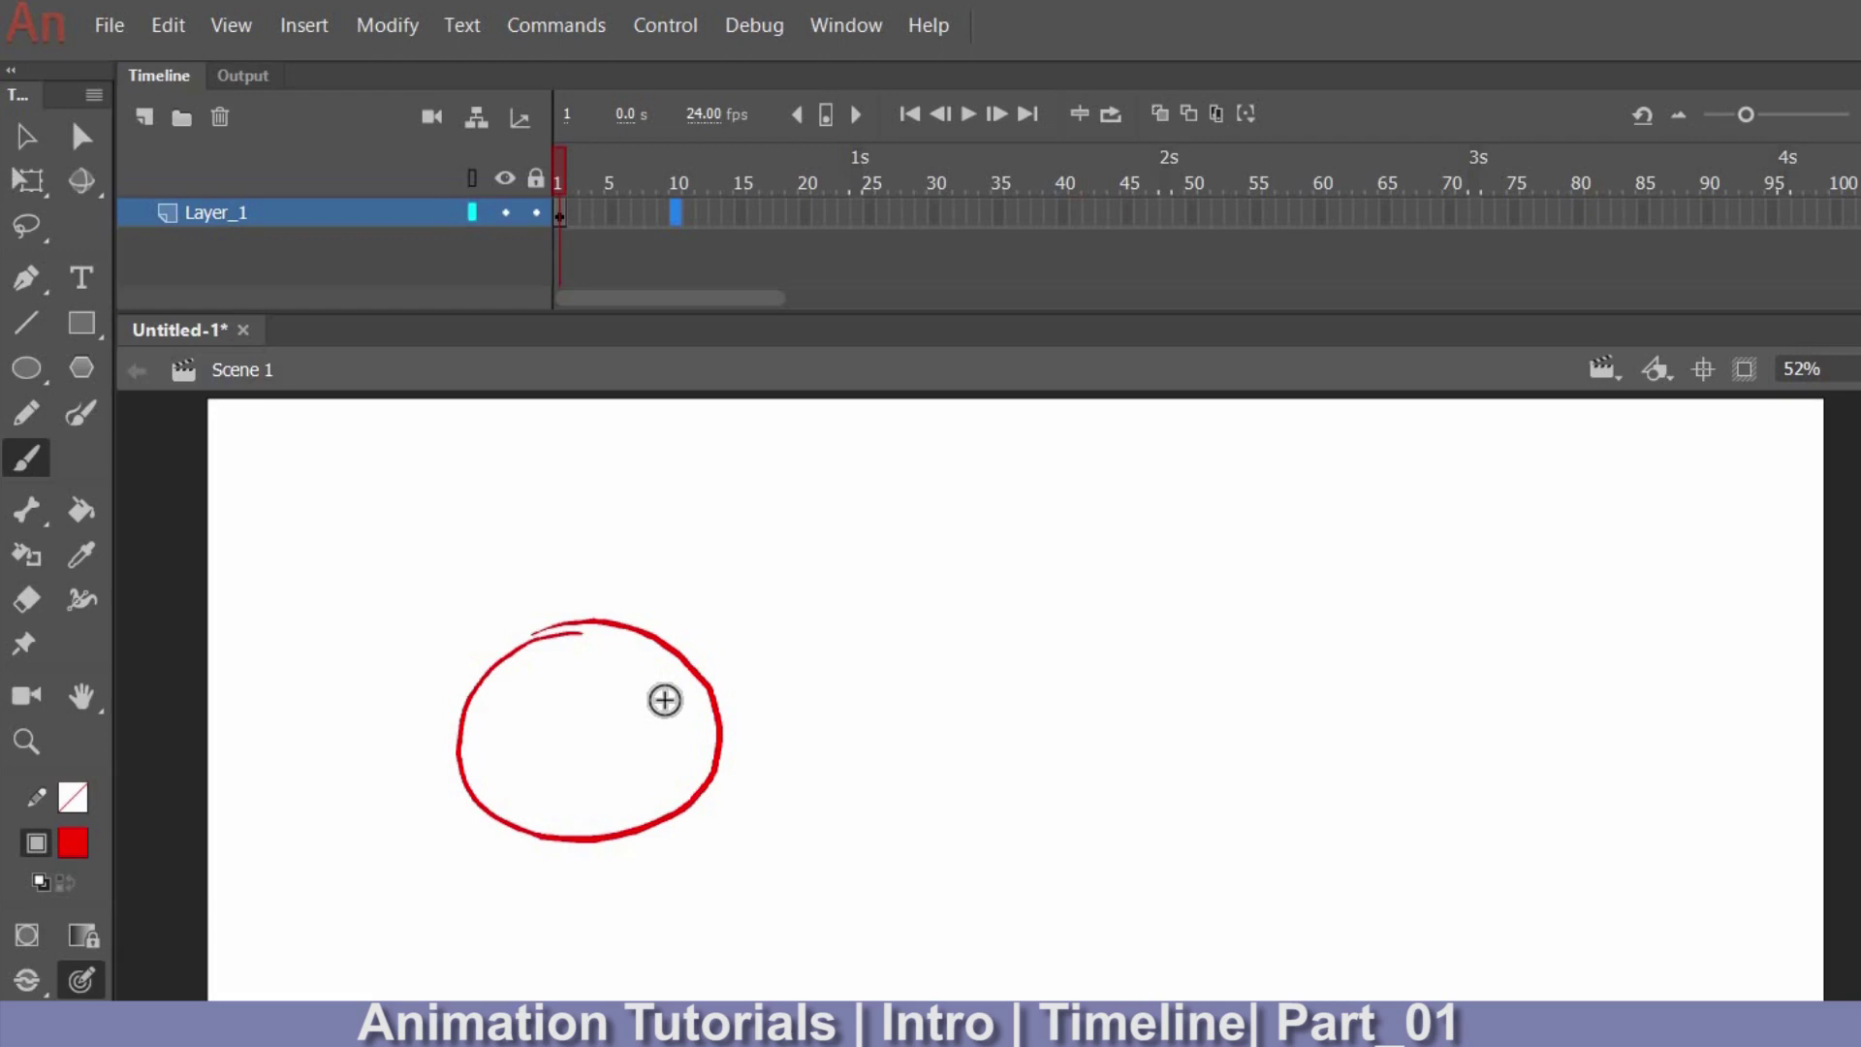
Insert a blank keyframe at frame 10 and, with onion skin showing frame 1, brush a square to the right of the circle.
key(F7)
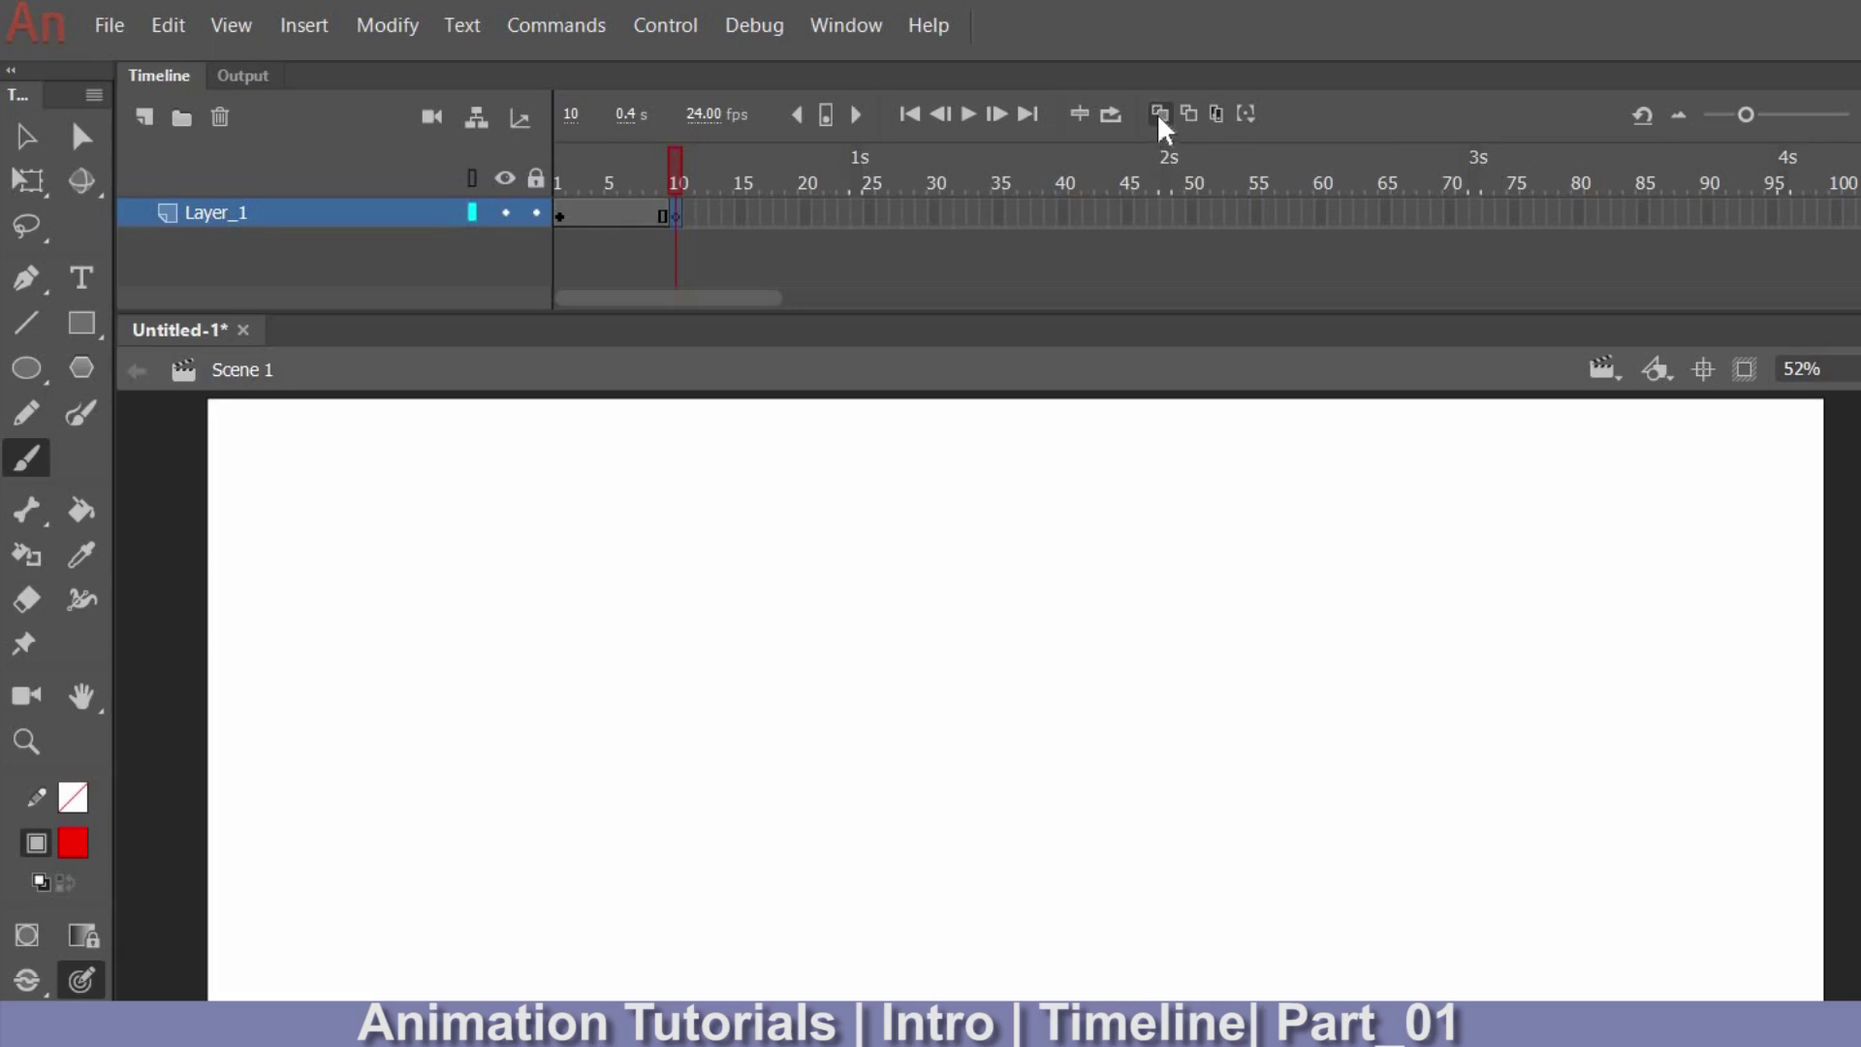
click(1160, 114)
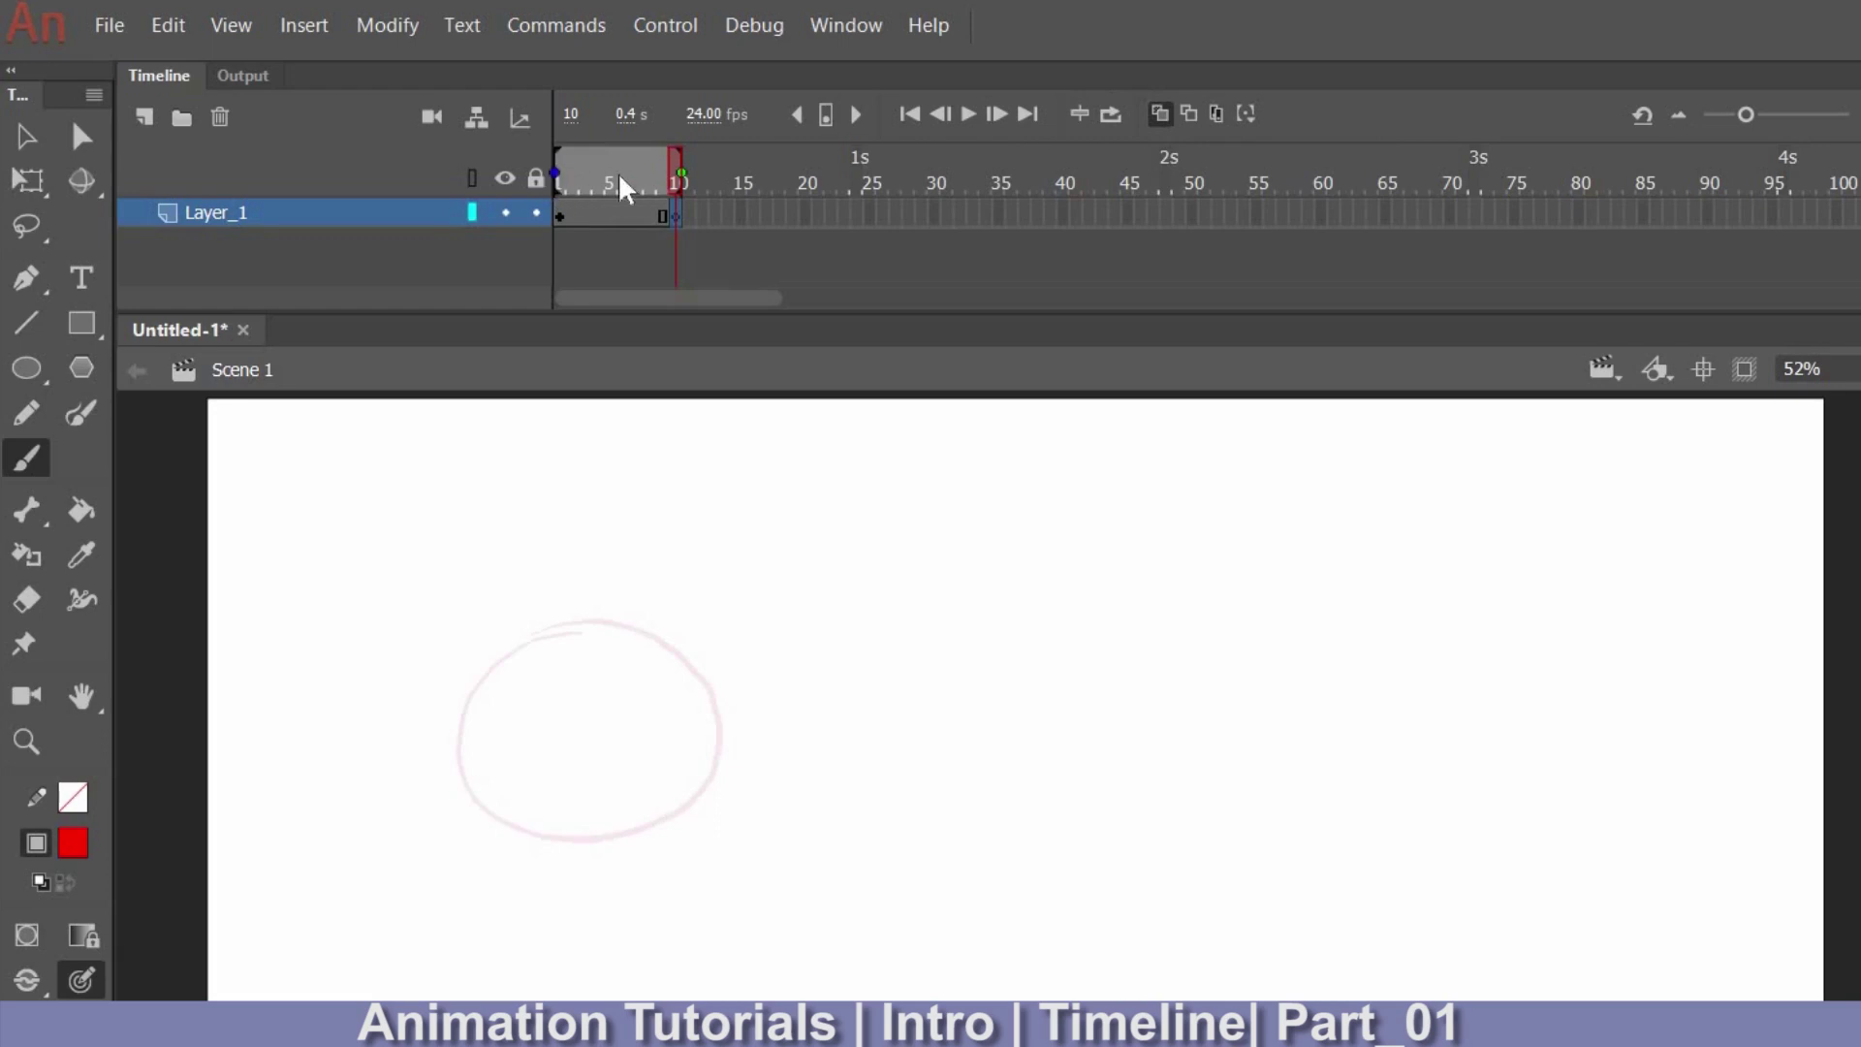
mouse_move(555, 176)
mouse_down()
mouse_move(646, 178)
mouse_move(555, 177)
mouse_up()
mouse_move(993, 620)
mouse_down()
mouse_move(1036, 824)
mouse_move(996, 818)
mouse_move(1241, 812)
mouse_up()
mouse_move(1018, 614)
mouse_down()
mouse_move(1233, 628)
mouse_move(1232, 804)
mouse_up()
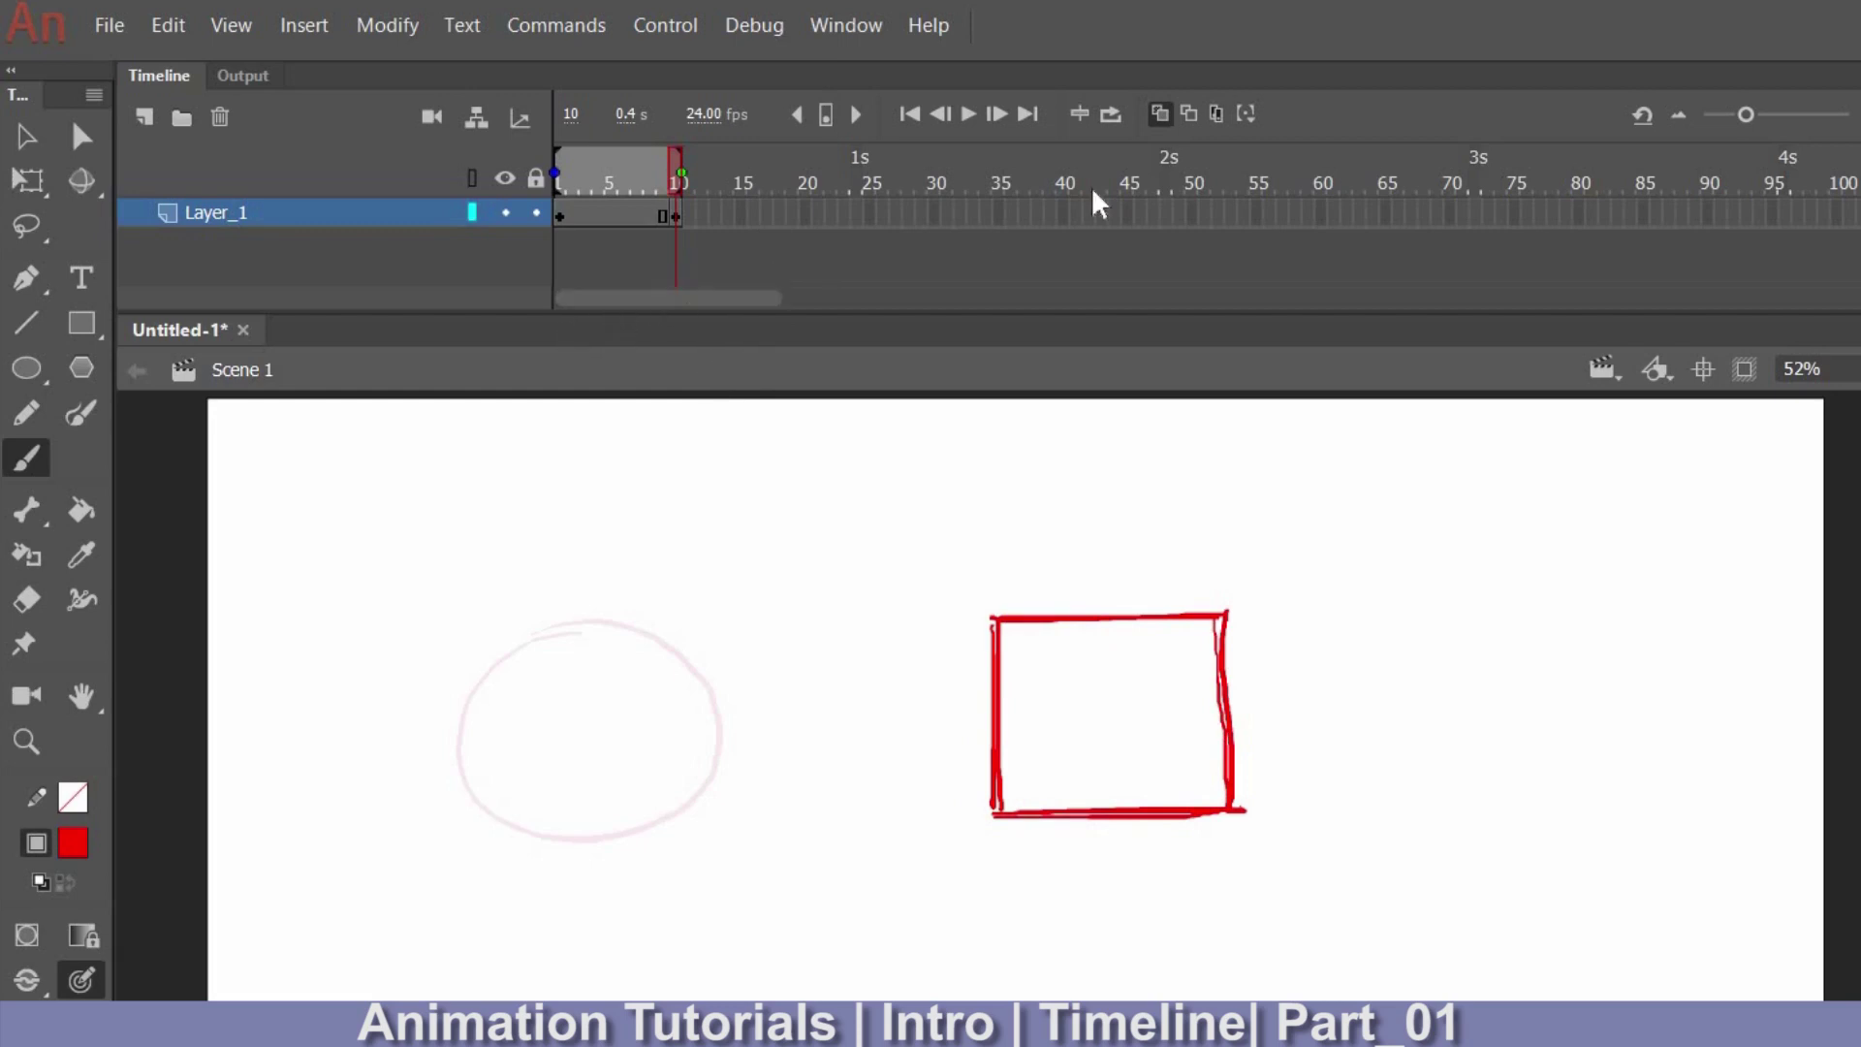
Turn off onion skin and scrub between frames 1 and 10 to compare the circle with the square.
key(alt+shift+o)
drag(670, 160, 557, 167)
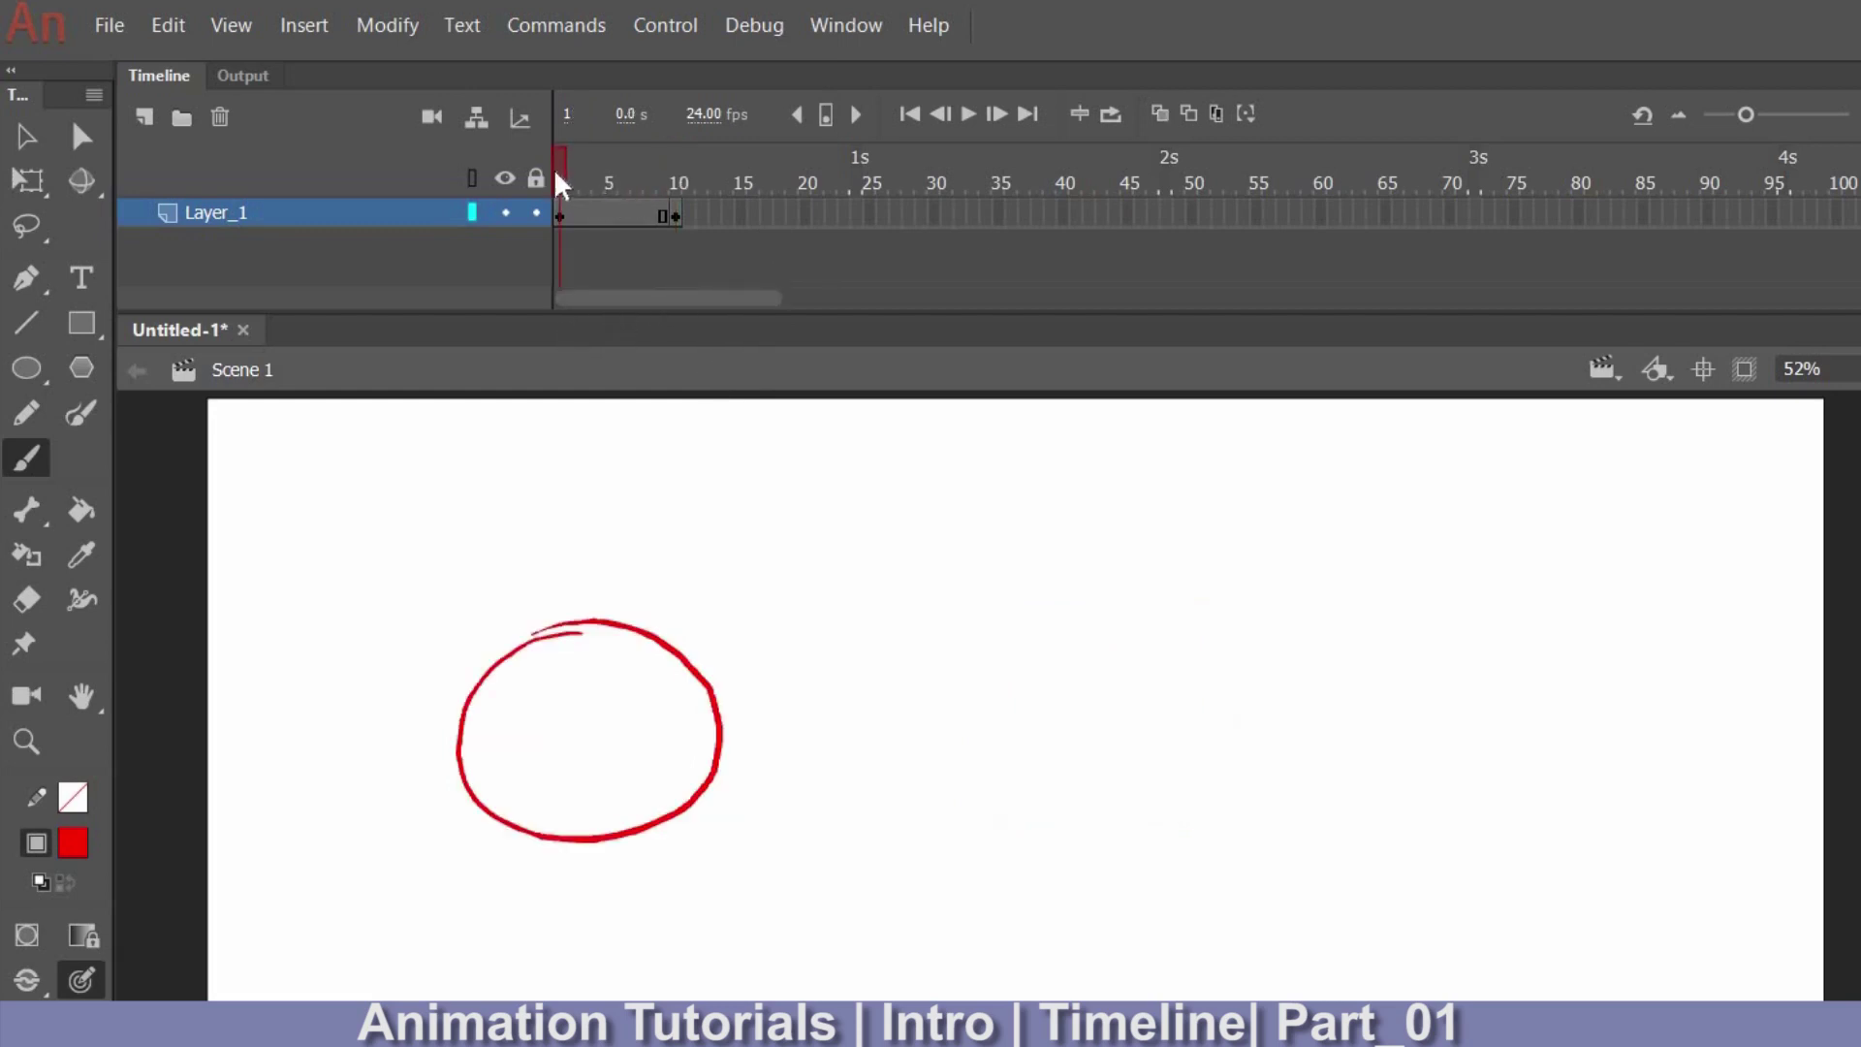
click(665, 167)
drag(678, 167, 558, 184)
click(561, 217)
click(679, 174)
drag(654, 172, 658, 245)
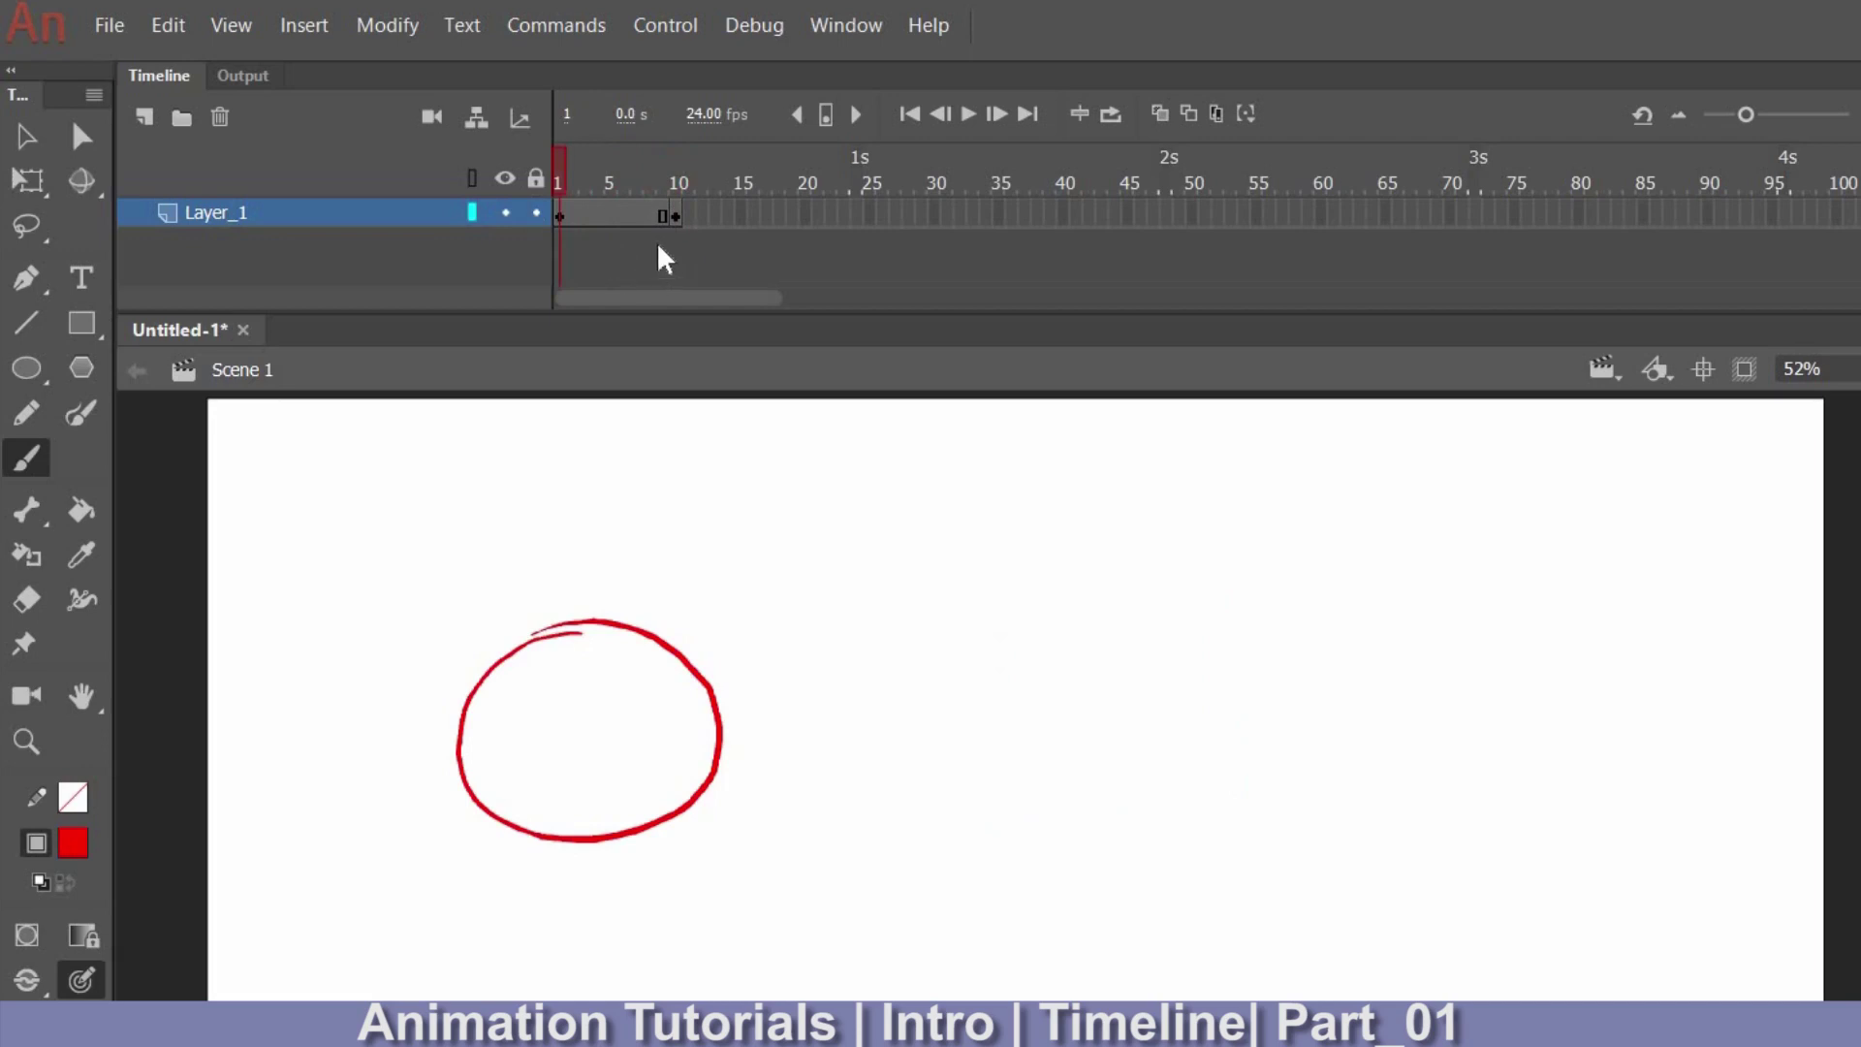
With onion skin spanning frames 1 to 10, insert a keyframe at frame 6 and move its circle between the original circle and the square.
click(1160, 114)
drag(601, 166, 686, 159)
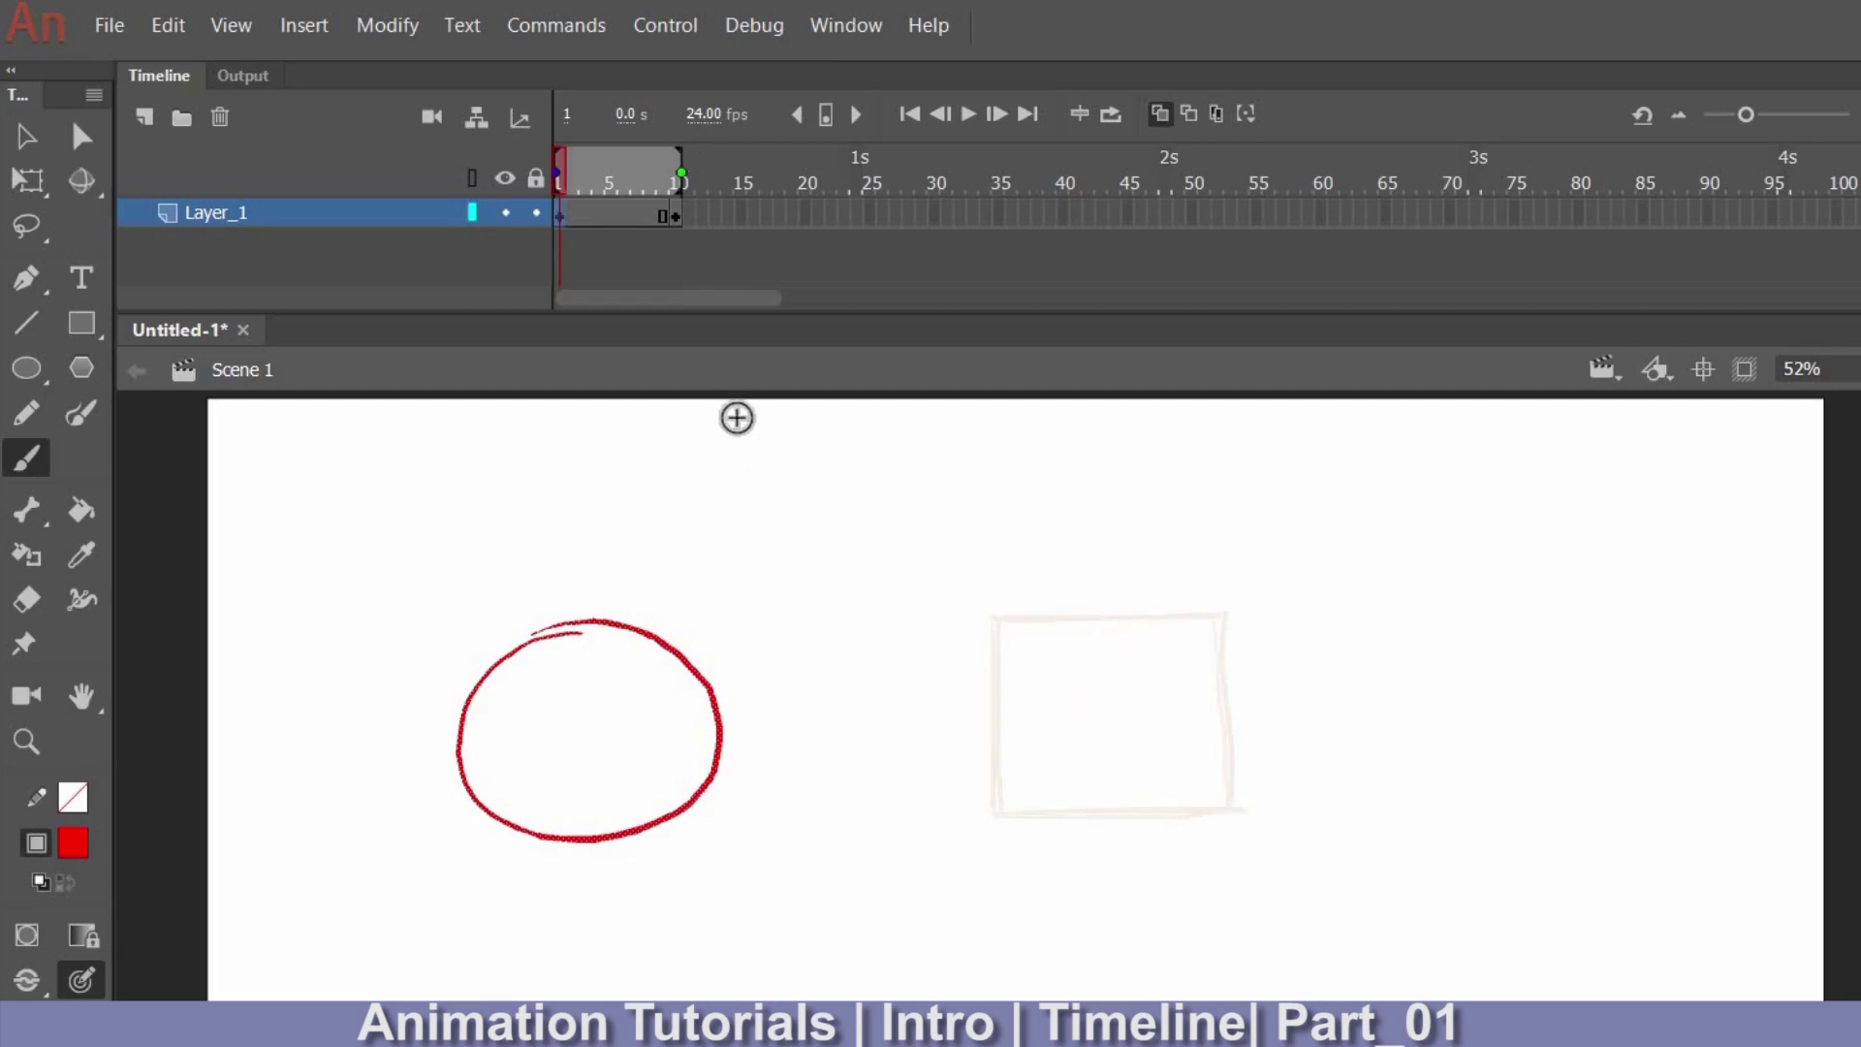
click(620, 213)
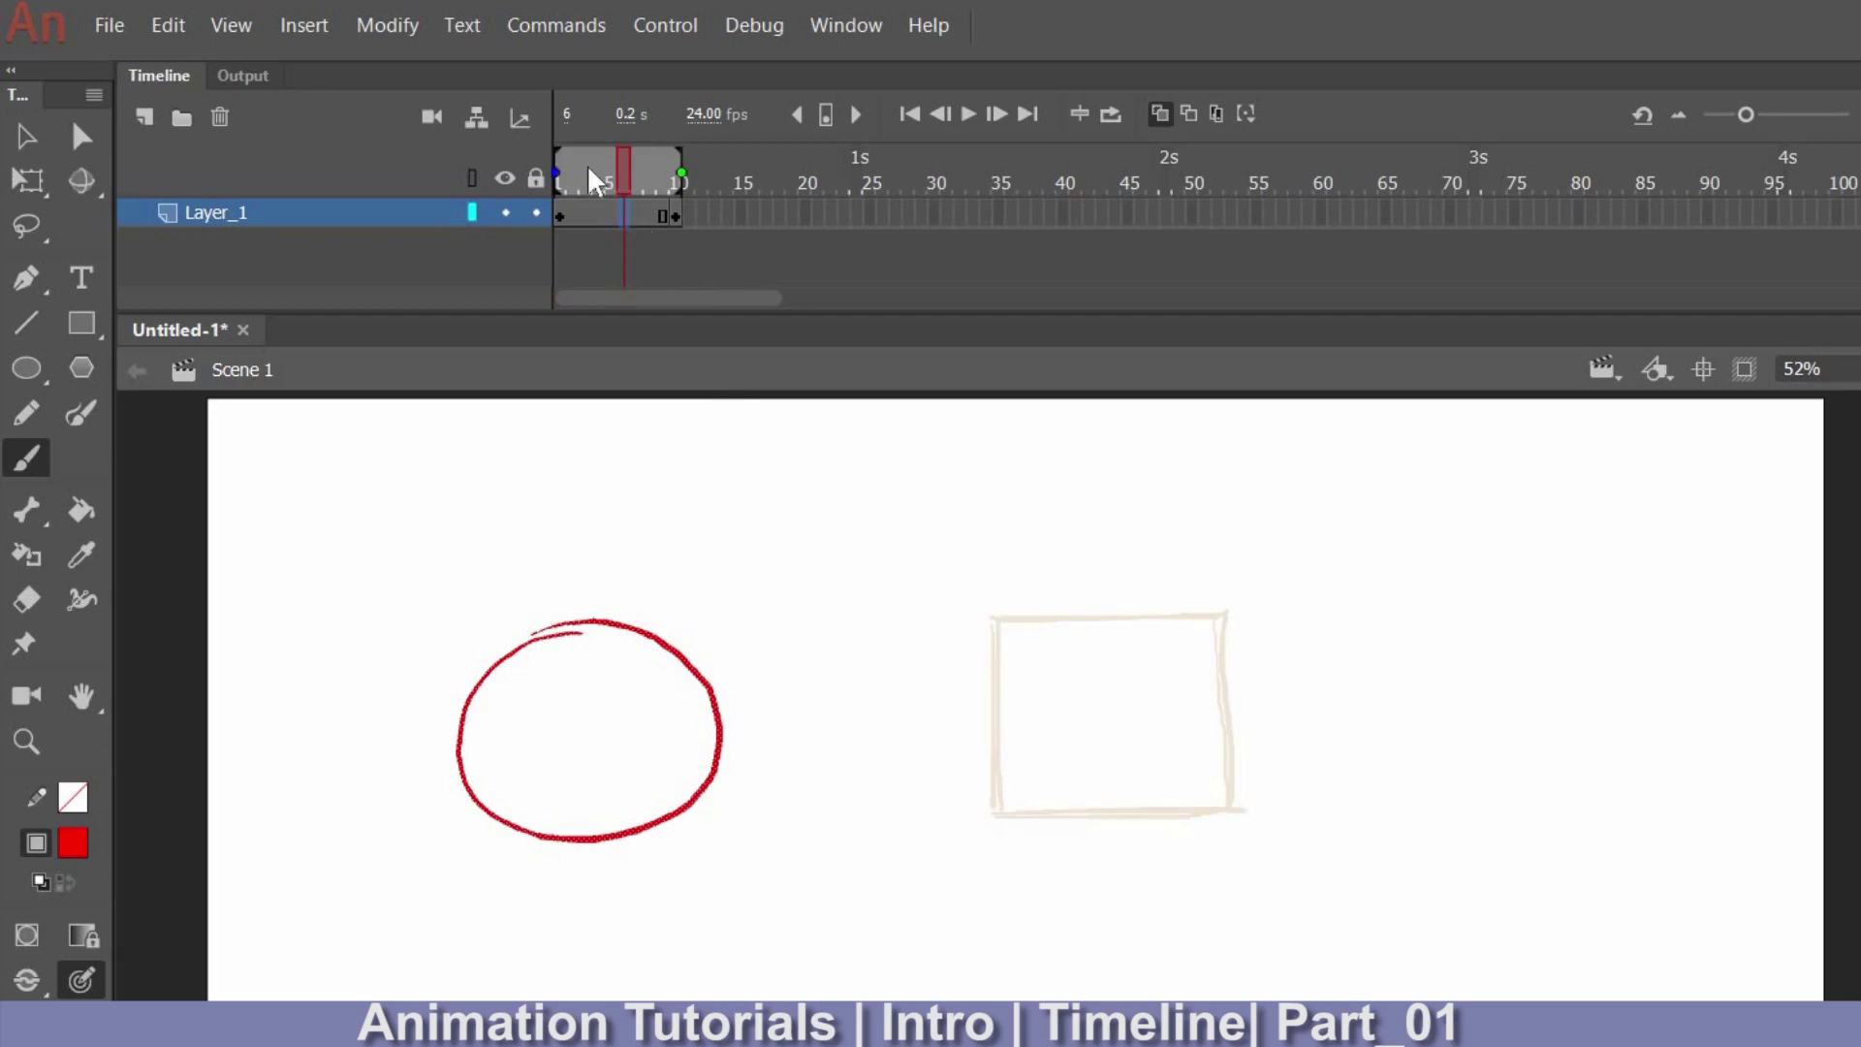
key(period)
key(comma)
key(v)
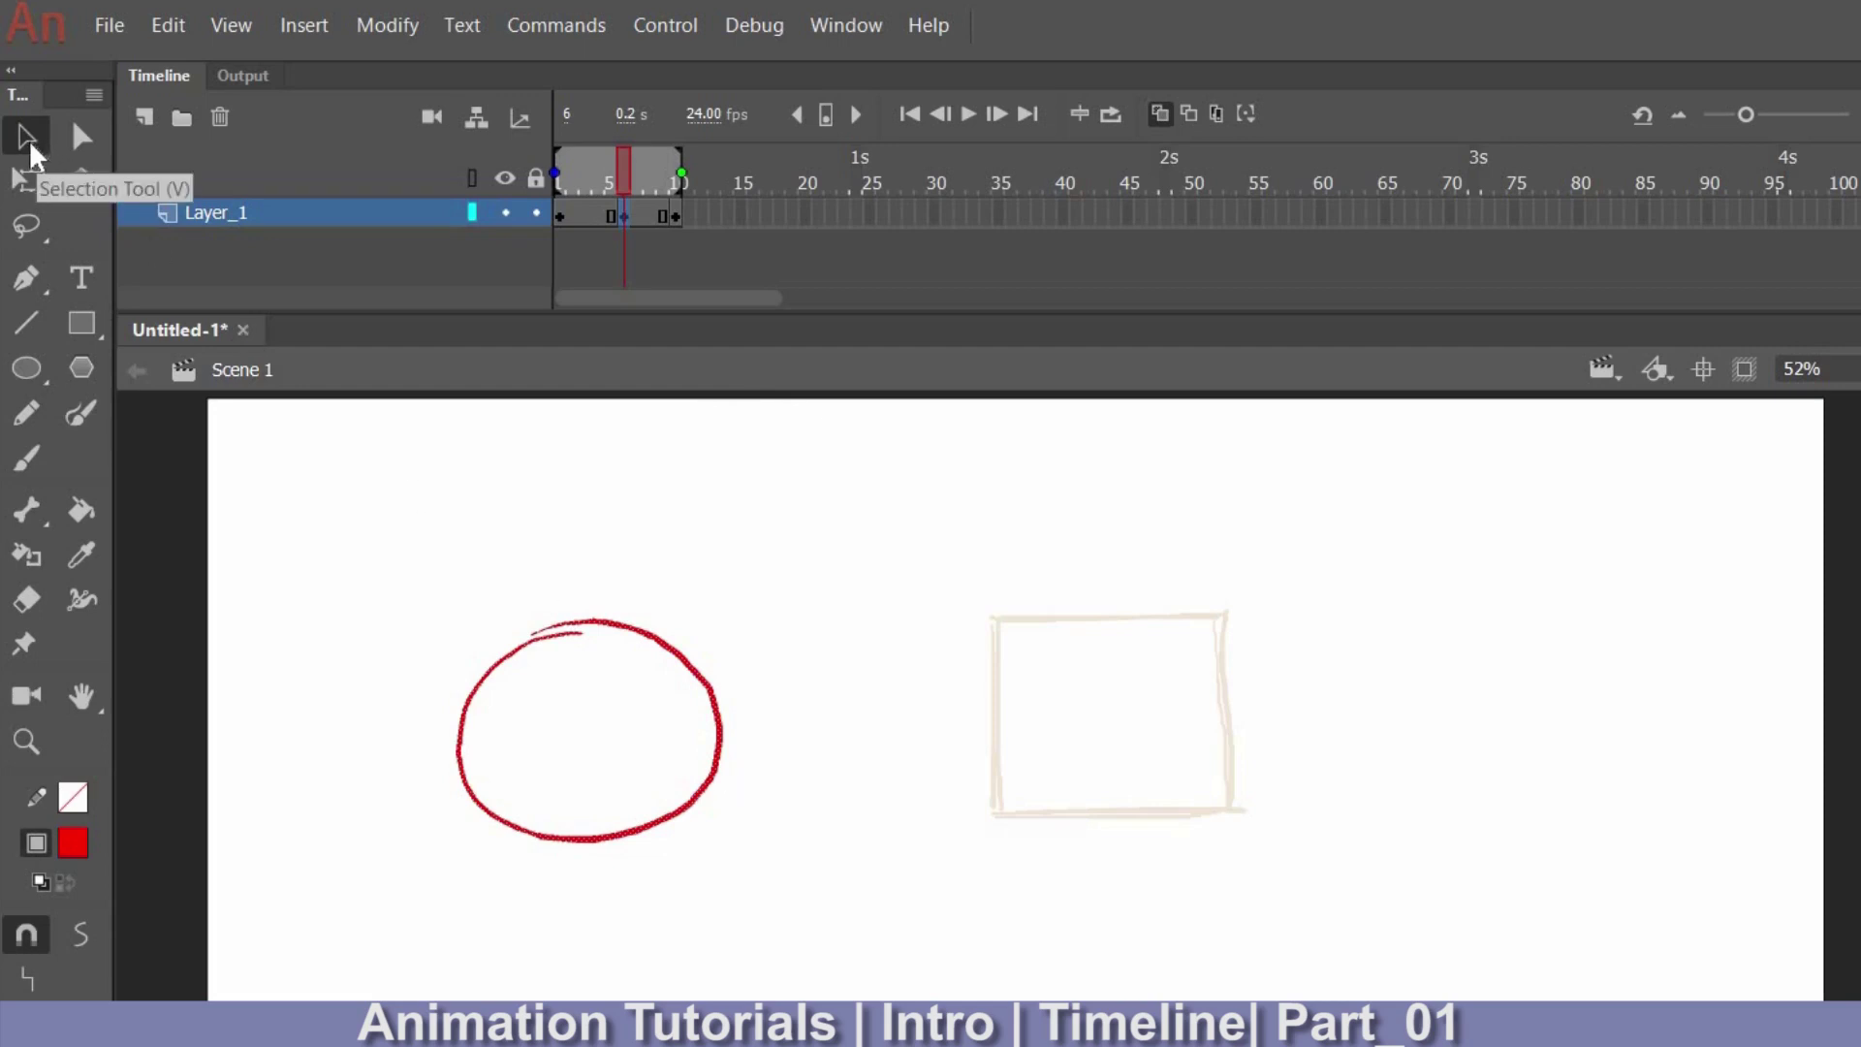
drag(700, 796, 987, 772)
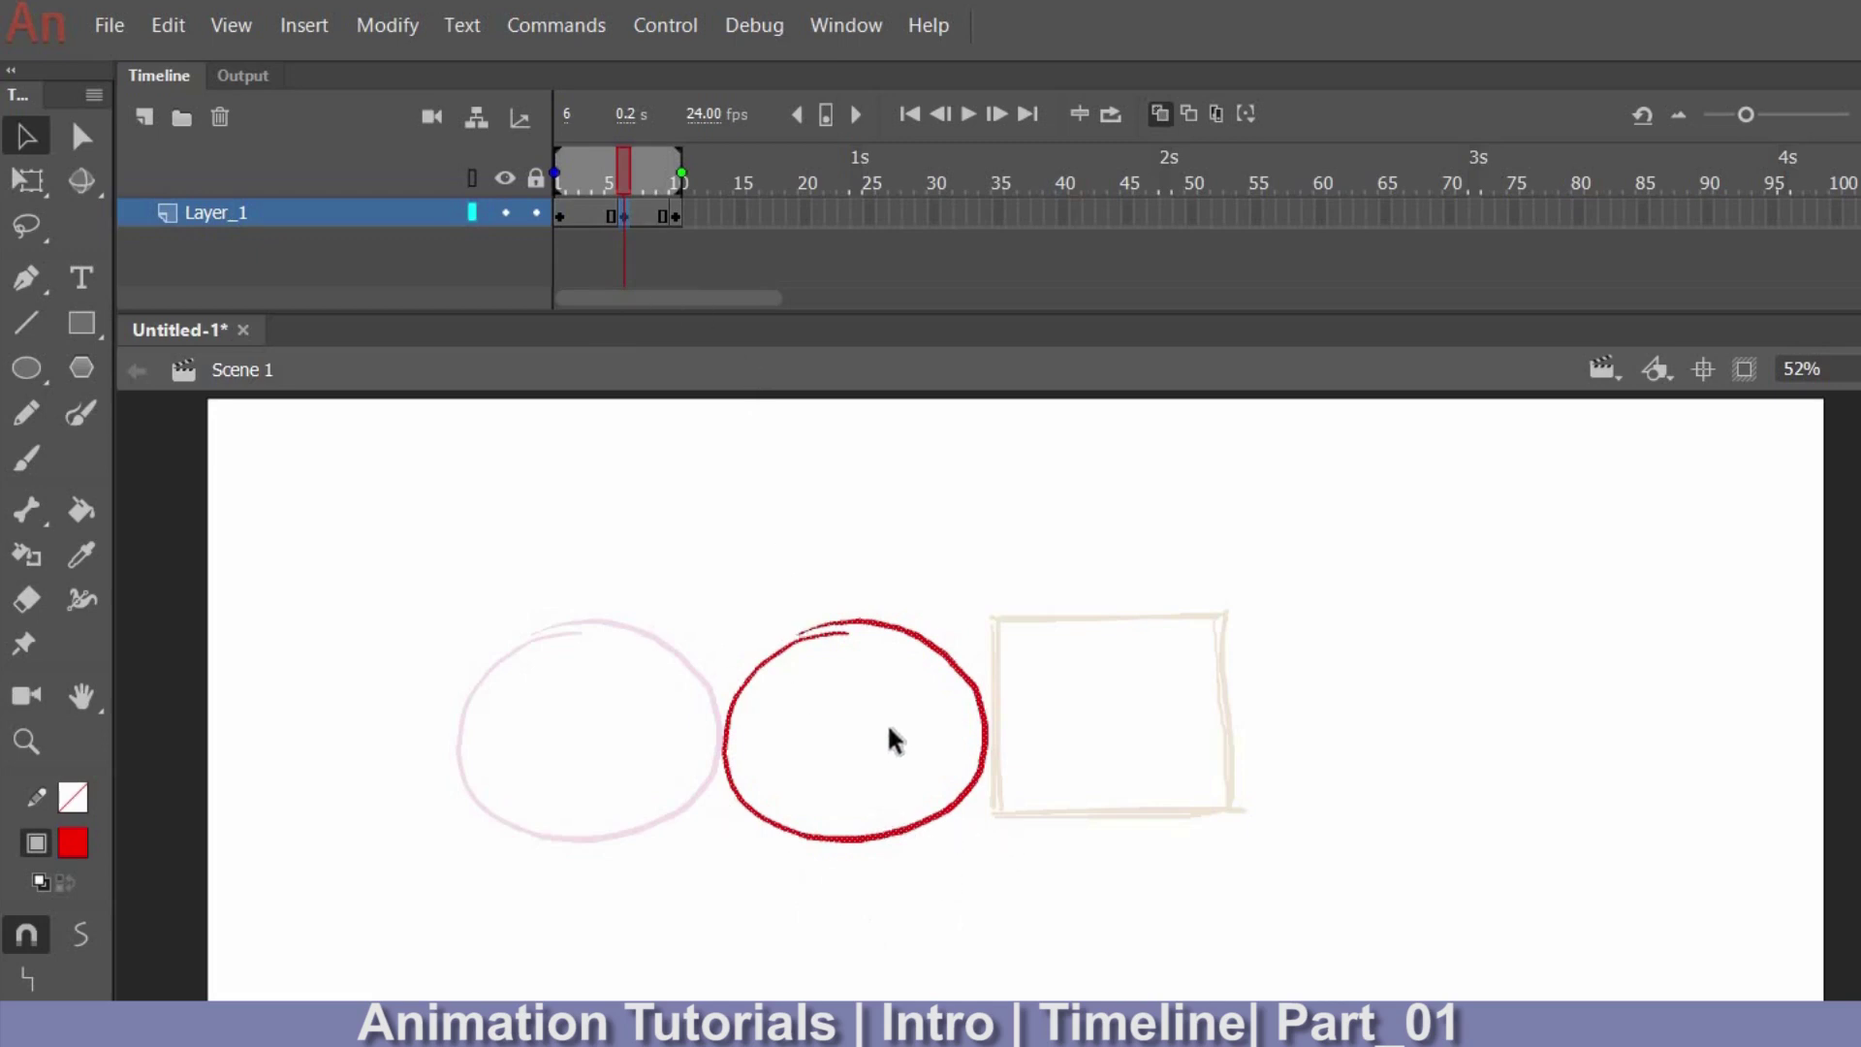
Erase the top and bottom arcs of the frame 6 circle, brush in flatter edges, and turn off onion skin.
key(e)
mouse_move(769, 657)
mouse_down()
mouse_move(743, 668)
mouse_move(785, 636)
mouse_move(873, 627)
mouse_move(918, 835)
mouse_move(829, 838)
mouse_move(930, 819)
mouse_up()
key(b)
mouse_move(739, 689)
mouse_down()
mouse_move(752, 647)
mouse_move(926, 637)
mouse_up()
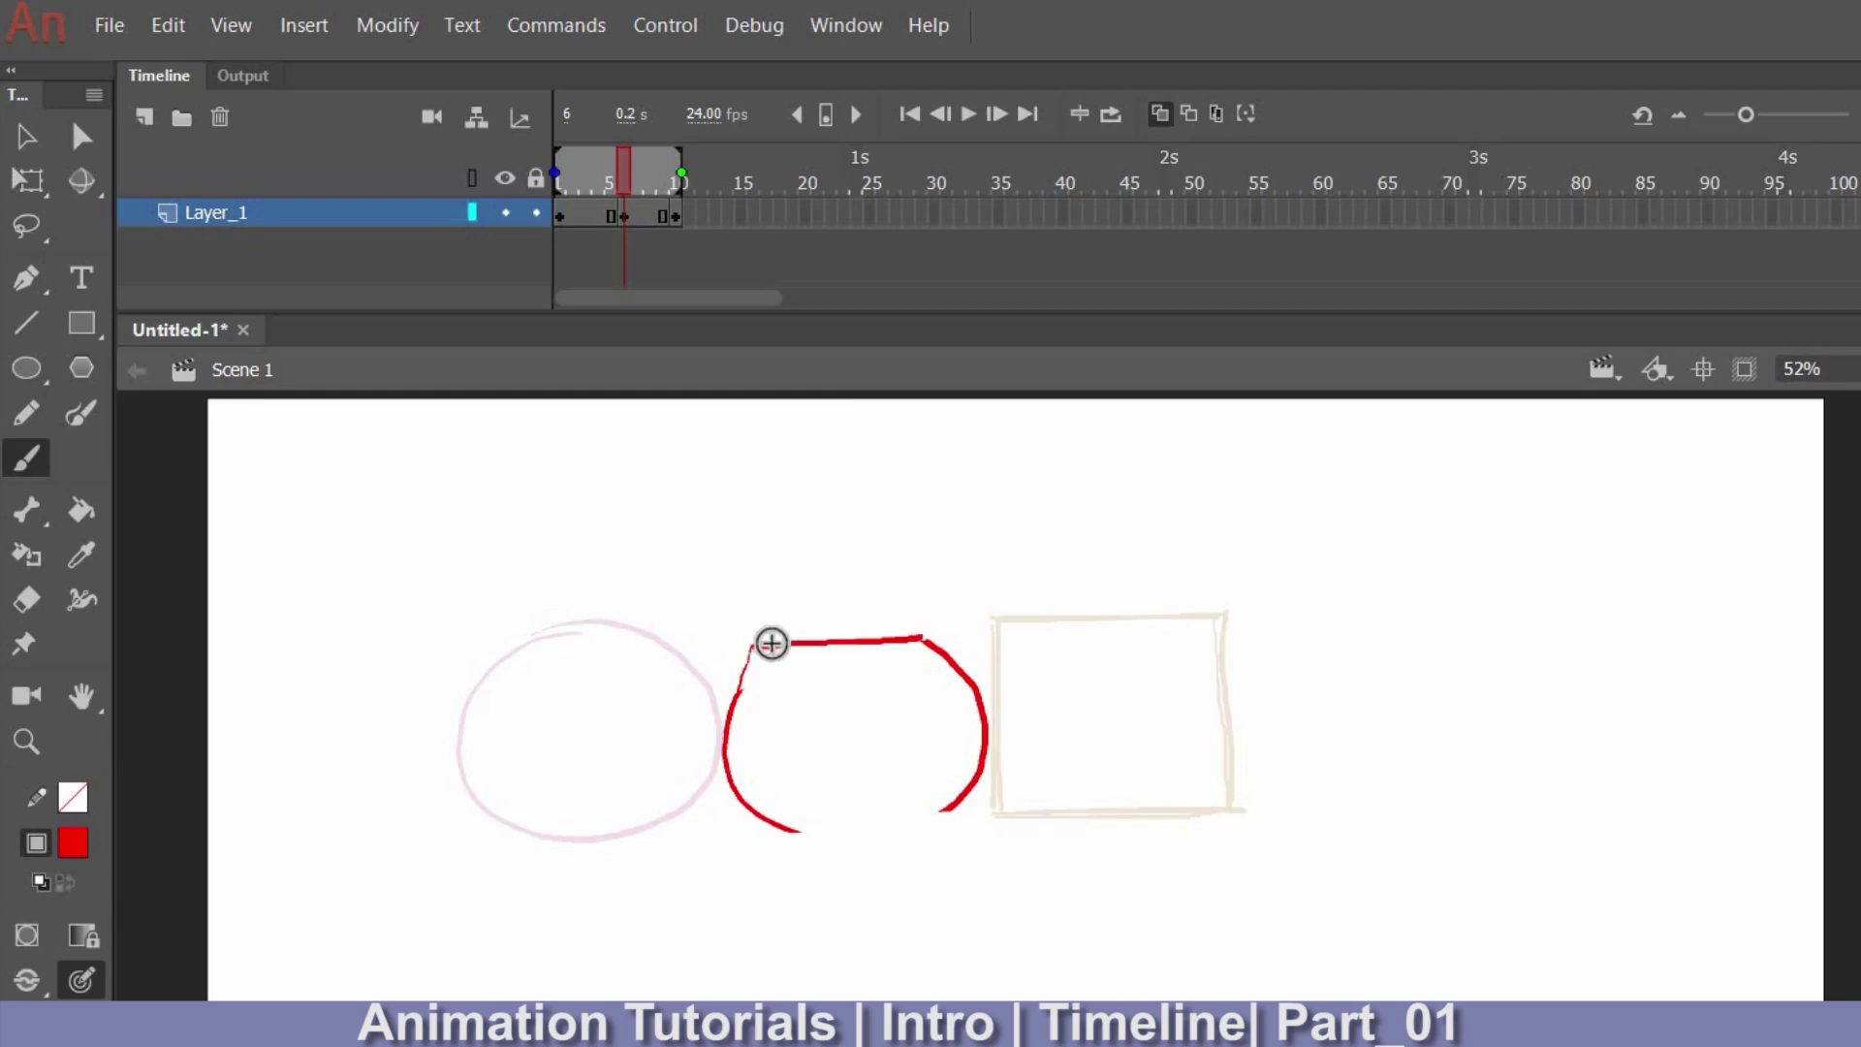
drag(799, 830, 945, 809)
key(e)
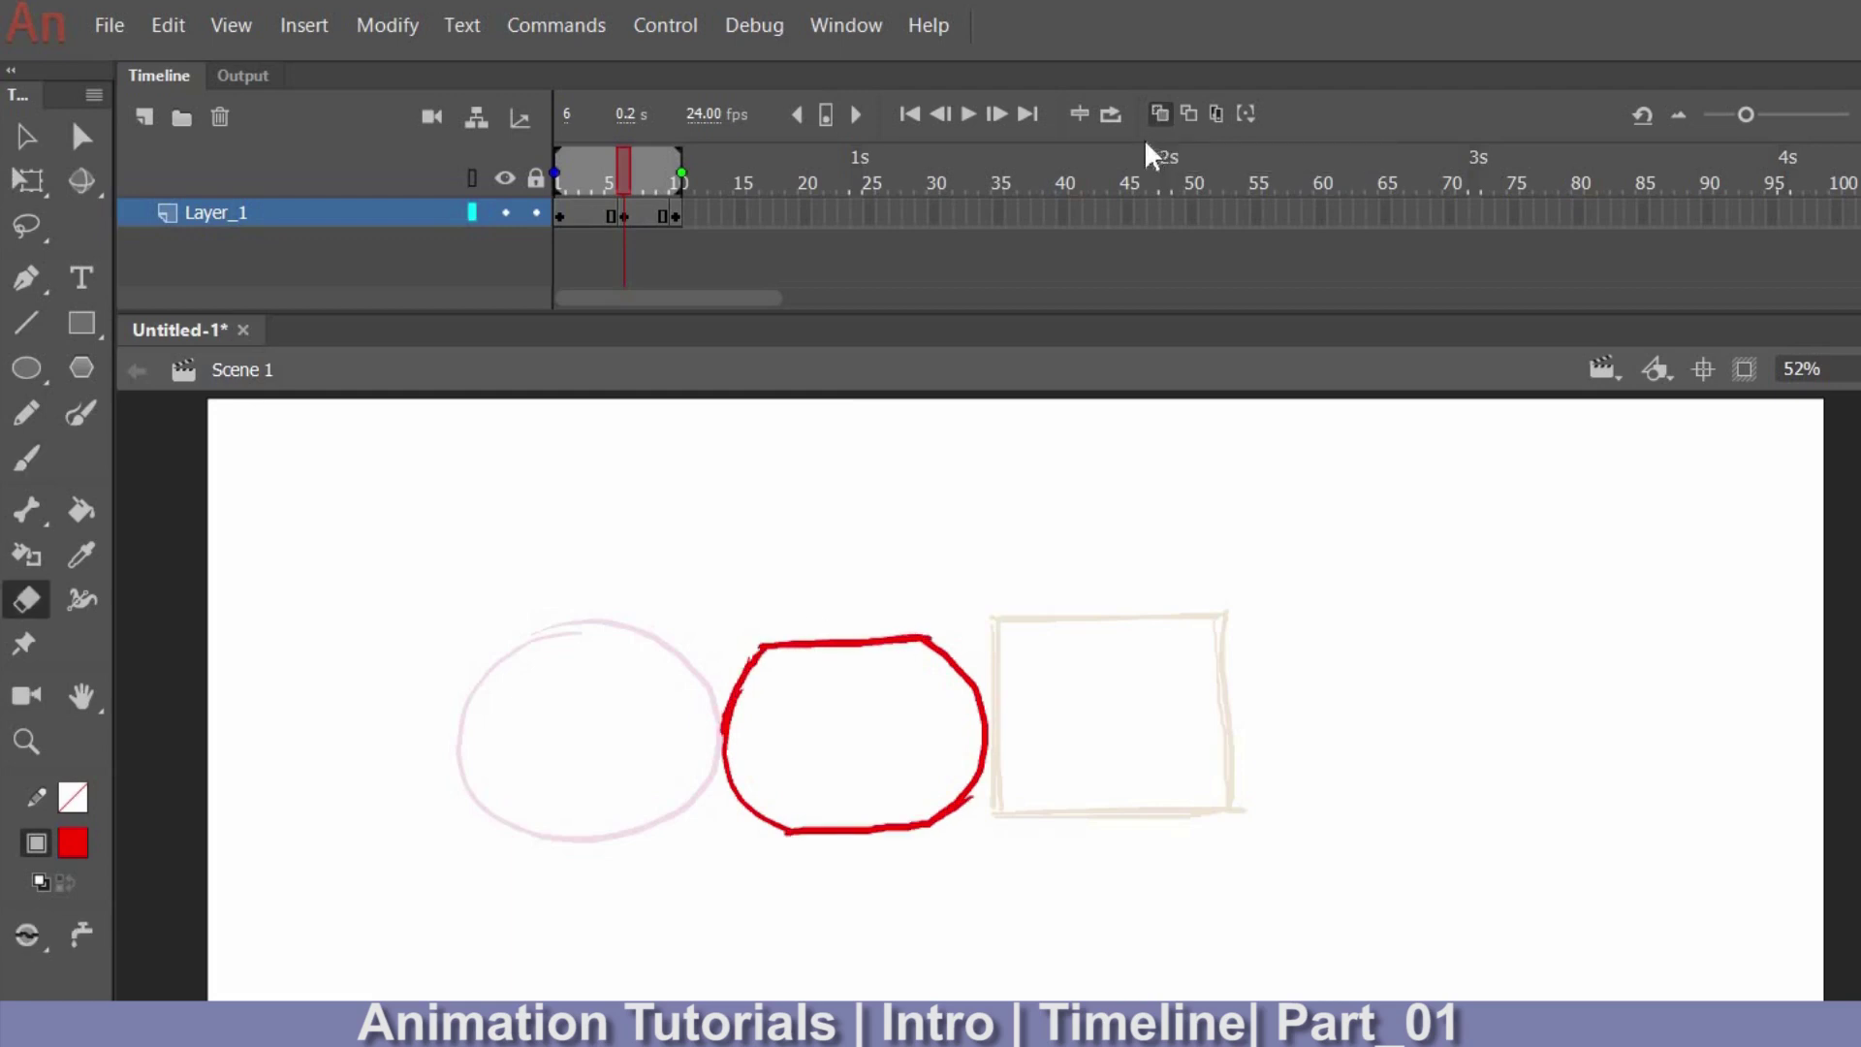
click(1163, 110)
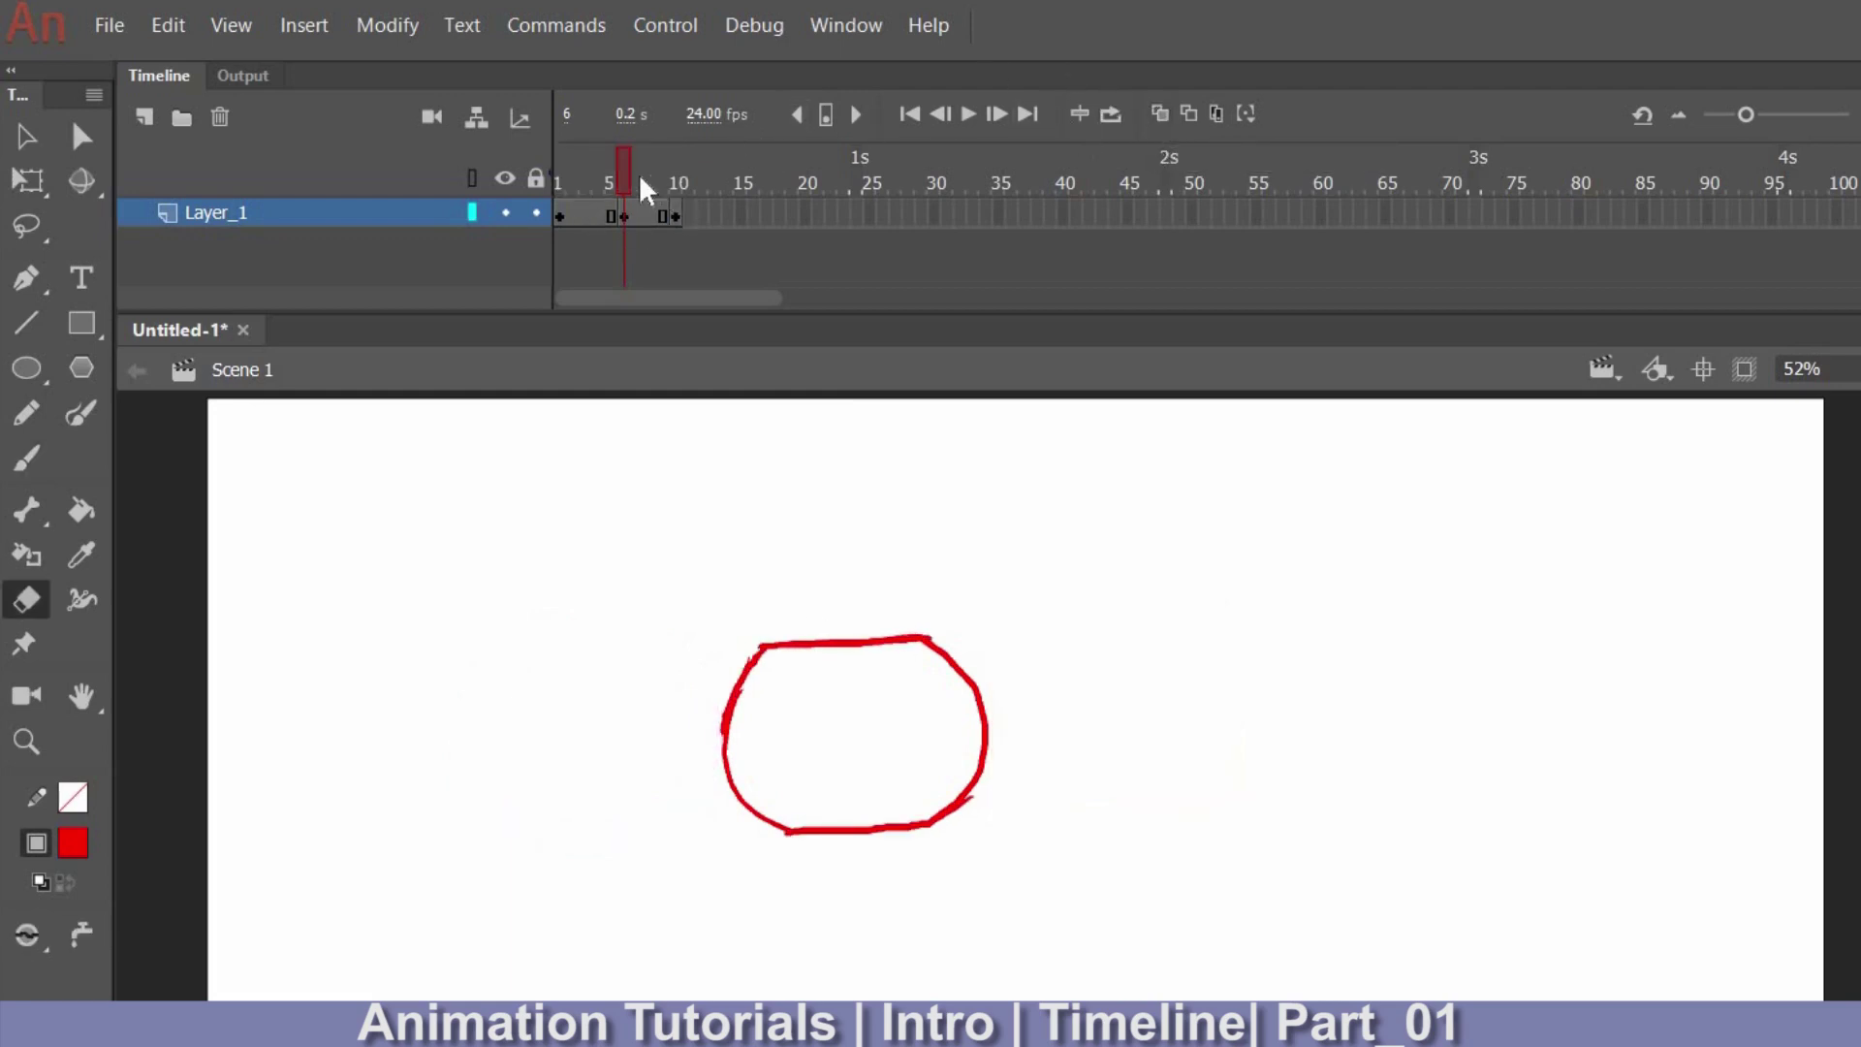
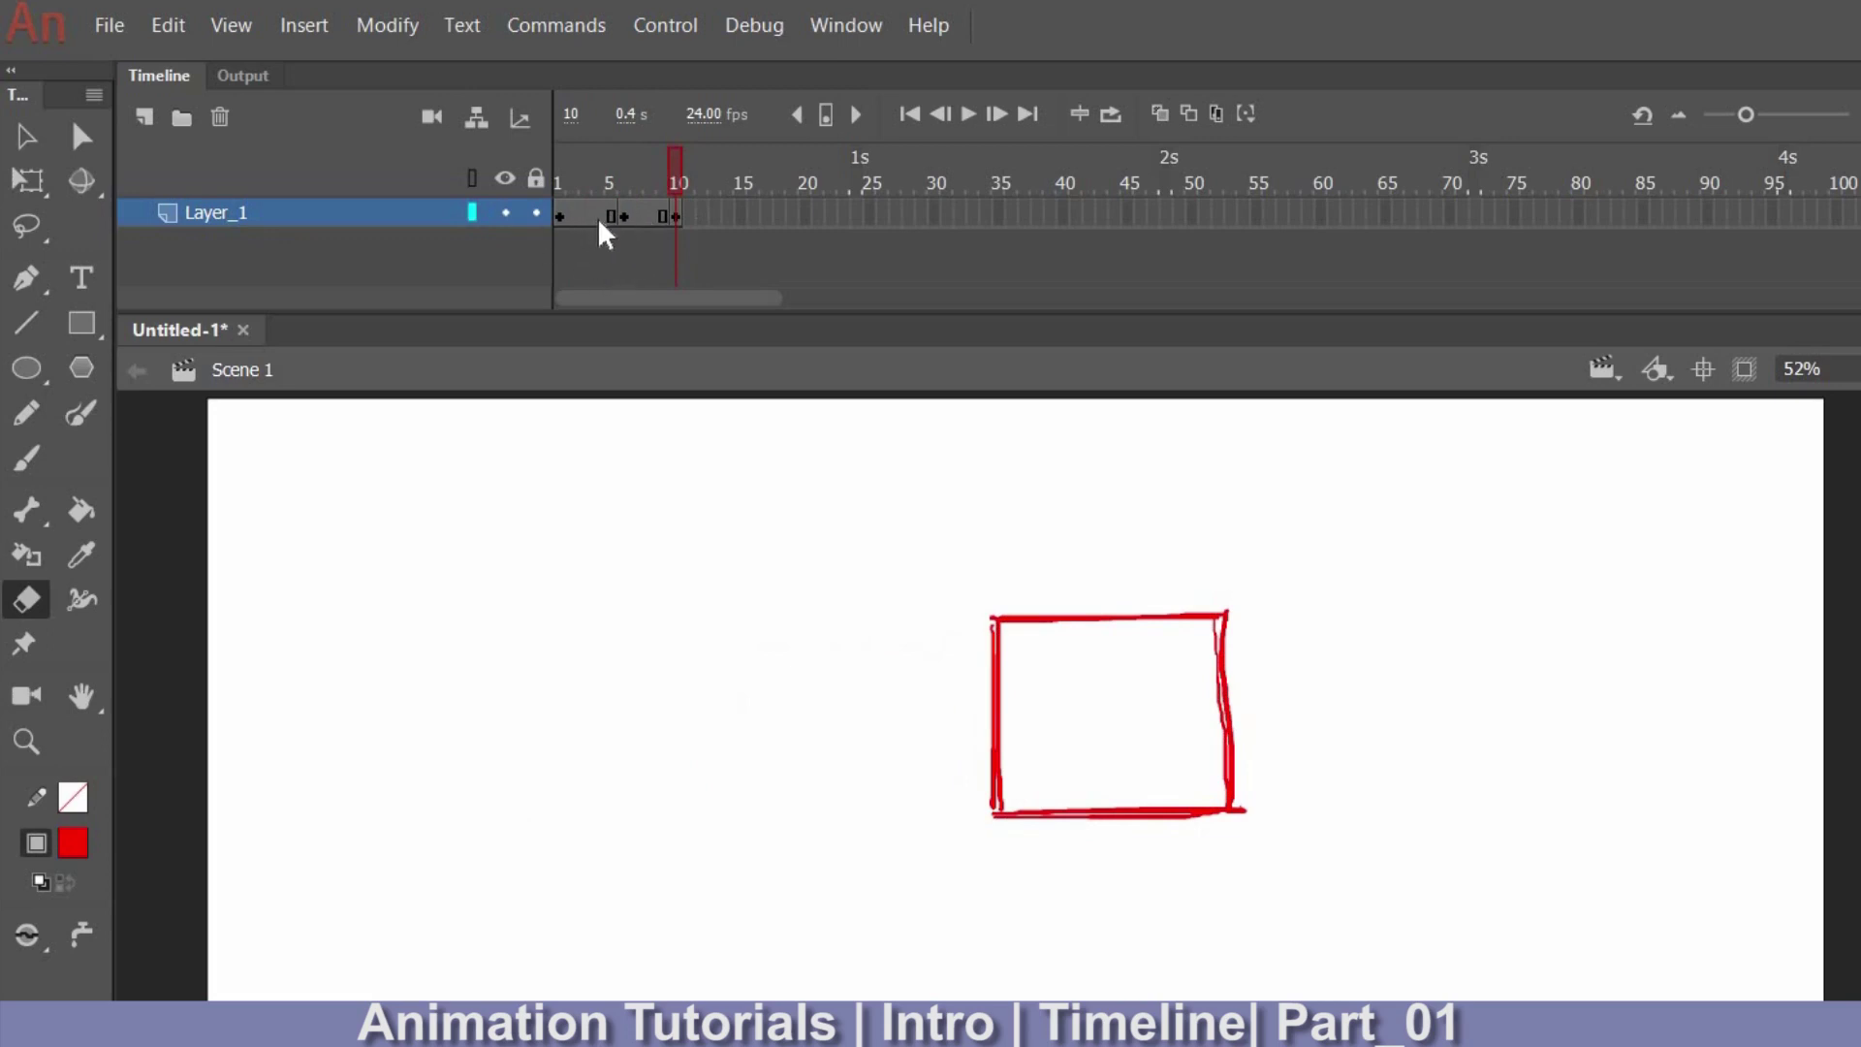
Insert a keyframe at frame 4 and turn on onion skin with its range ending at frame 6.
click(596, 217)
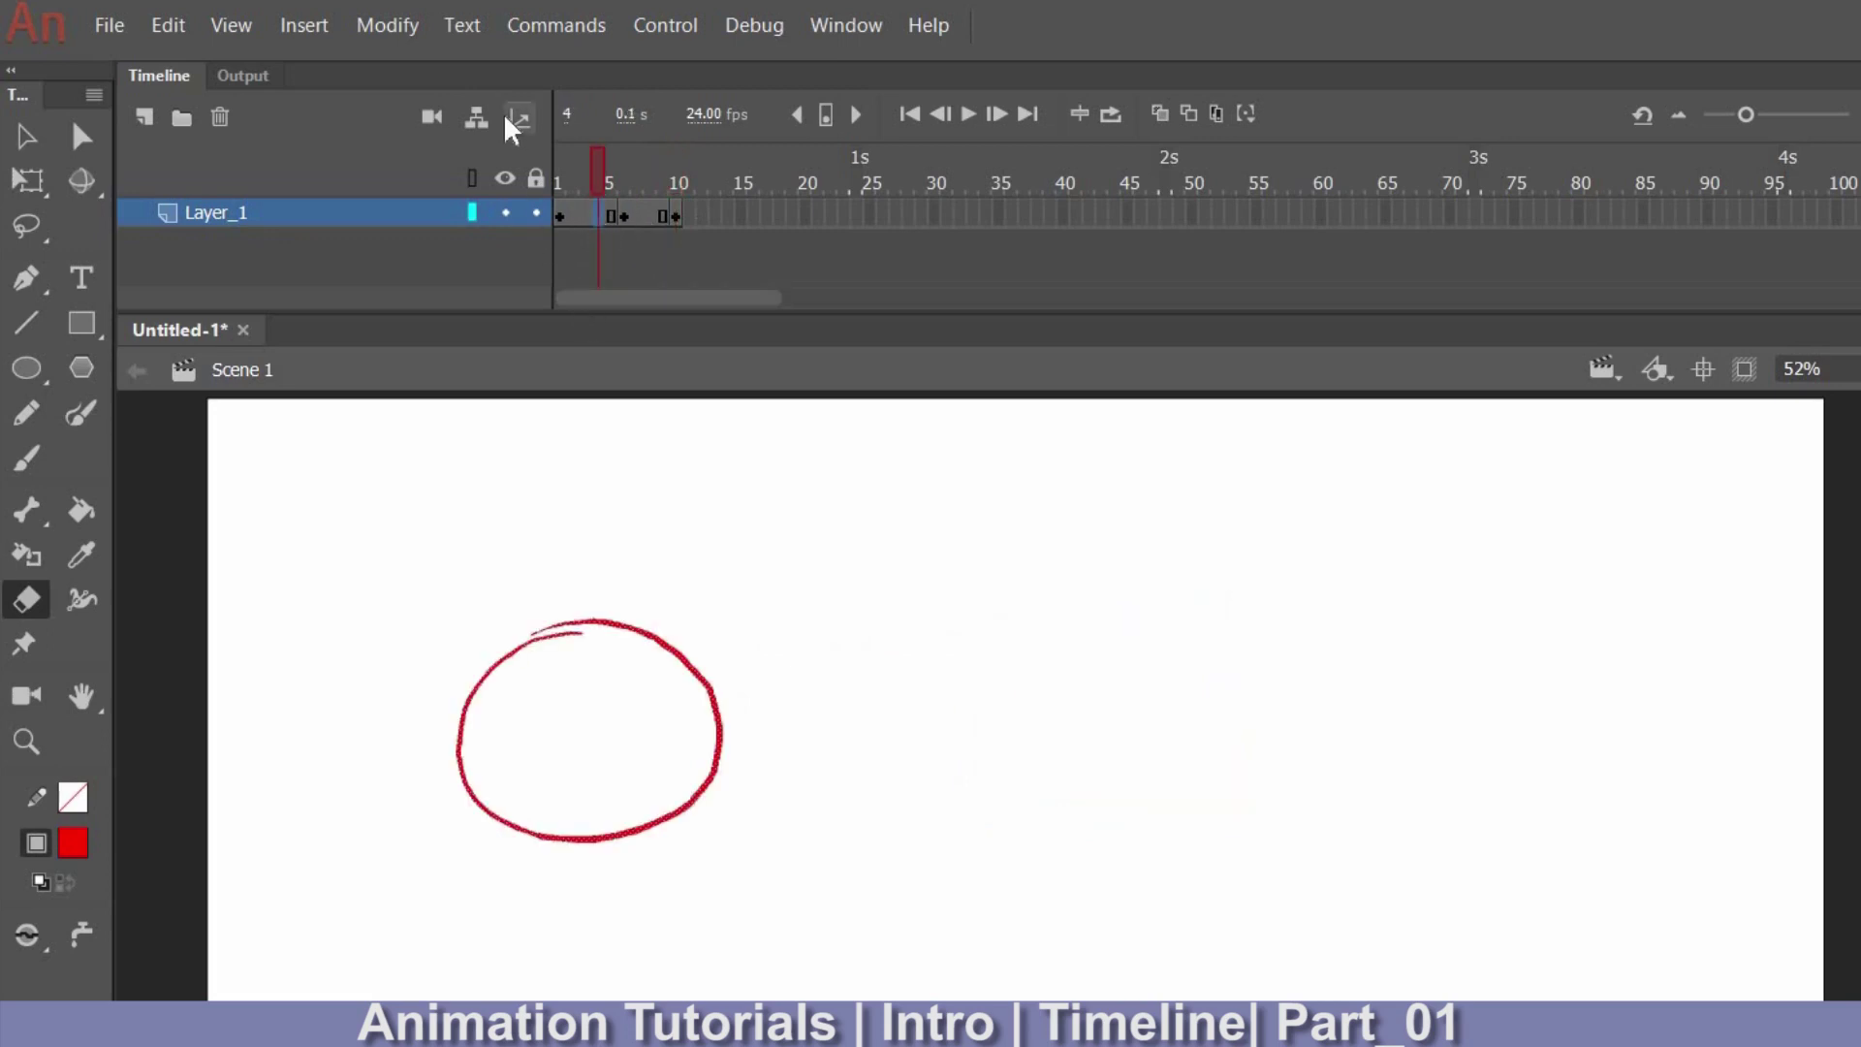
key(F6)
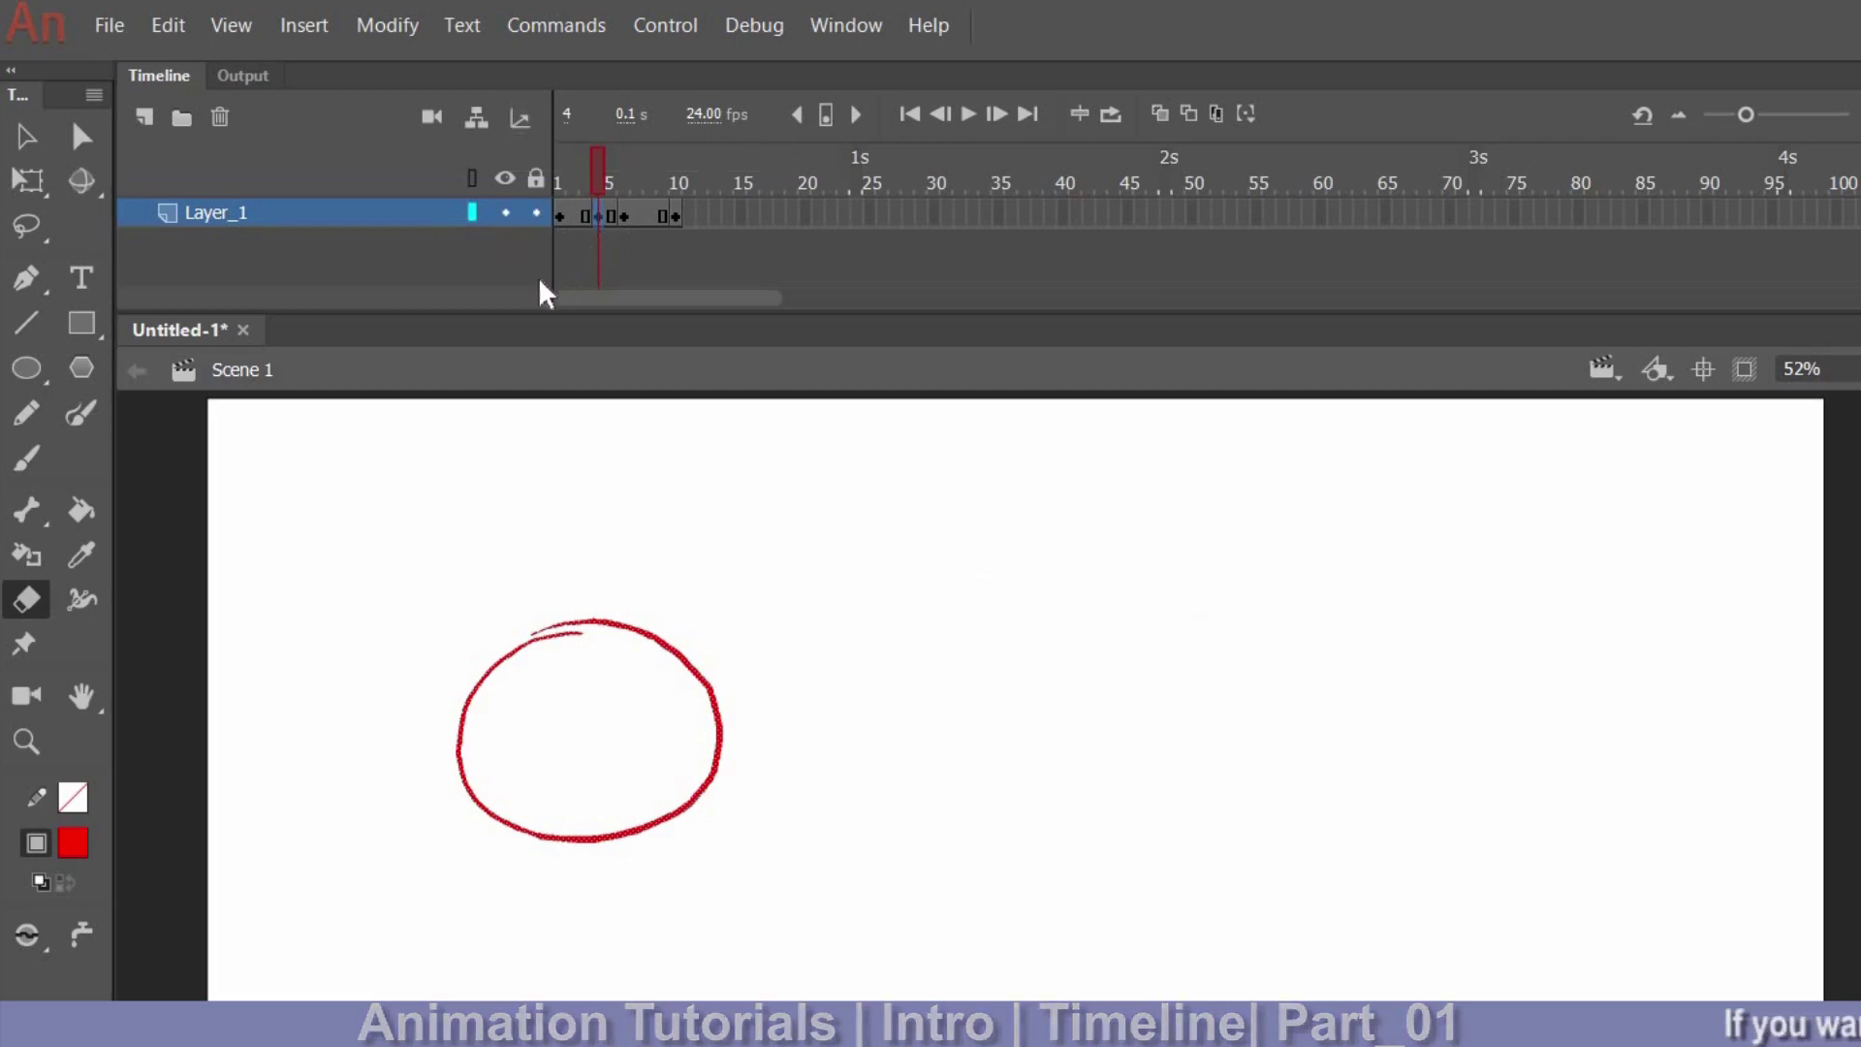
click(1161, 114)
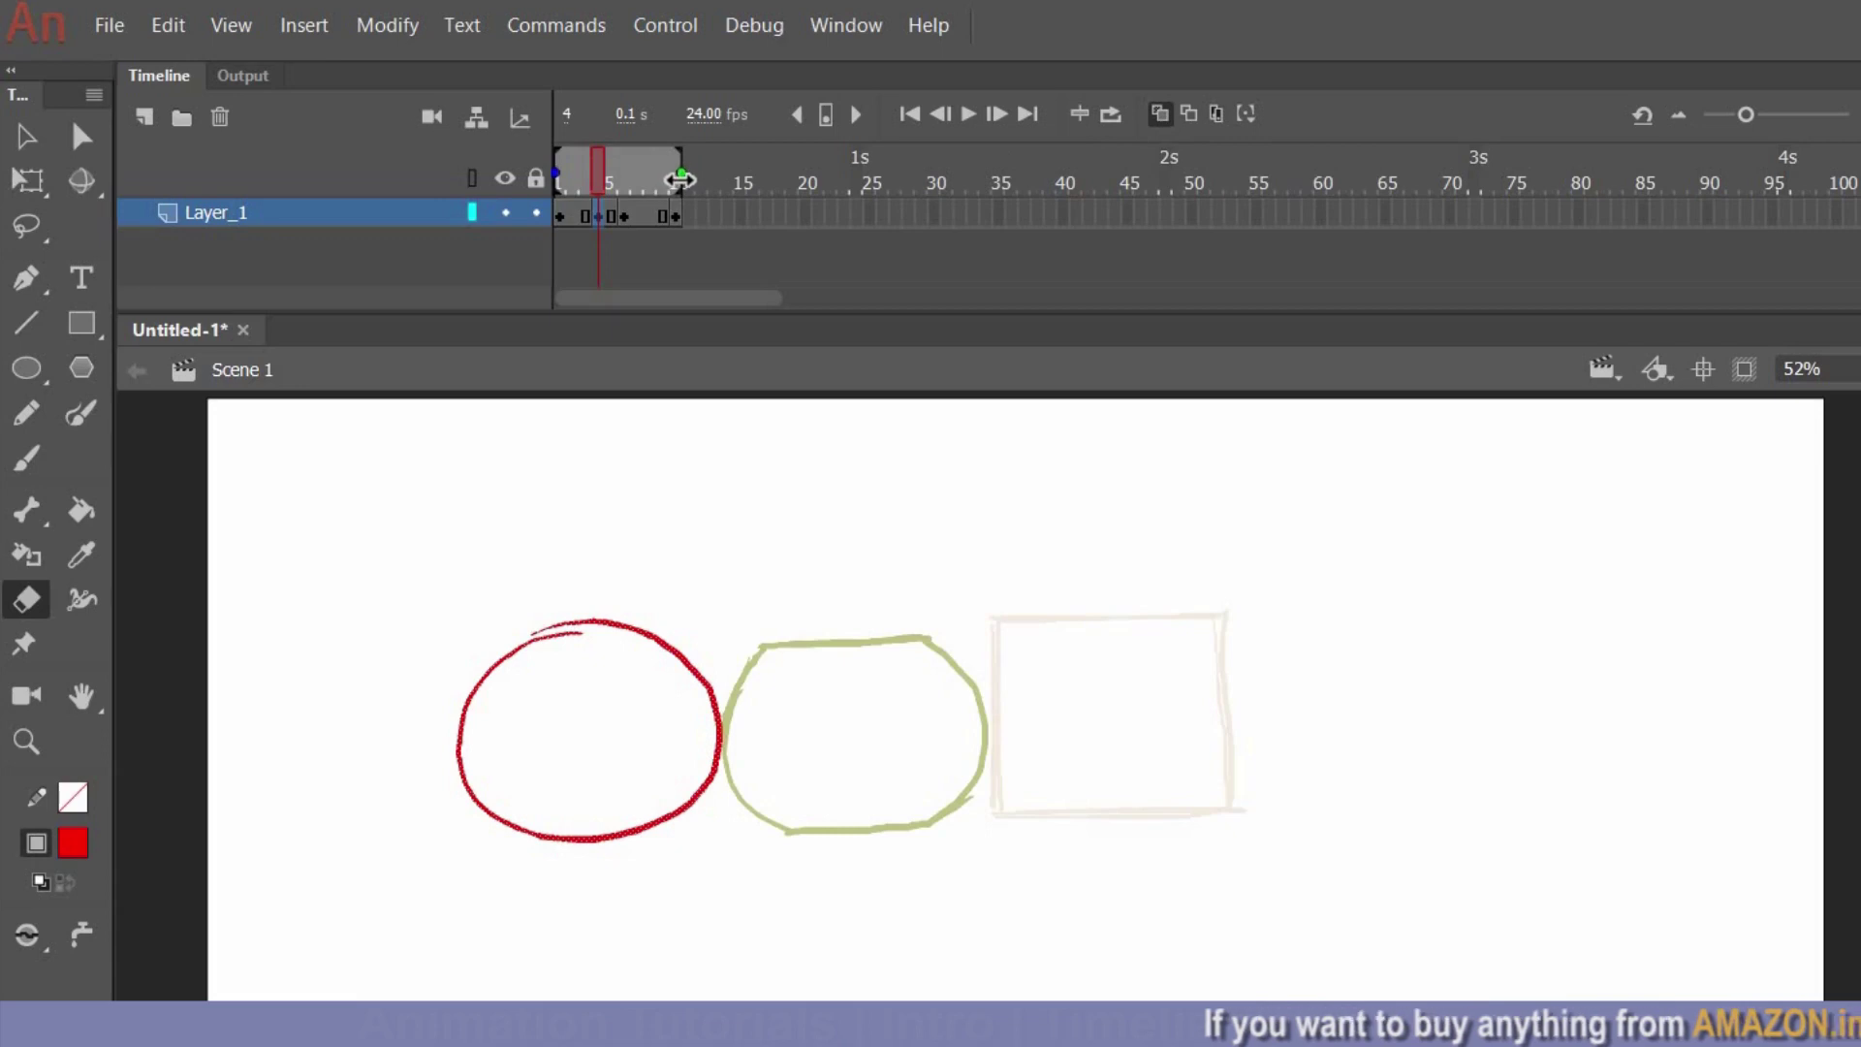
drag(679, 178, 618, 179)
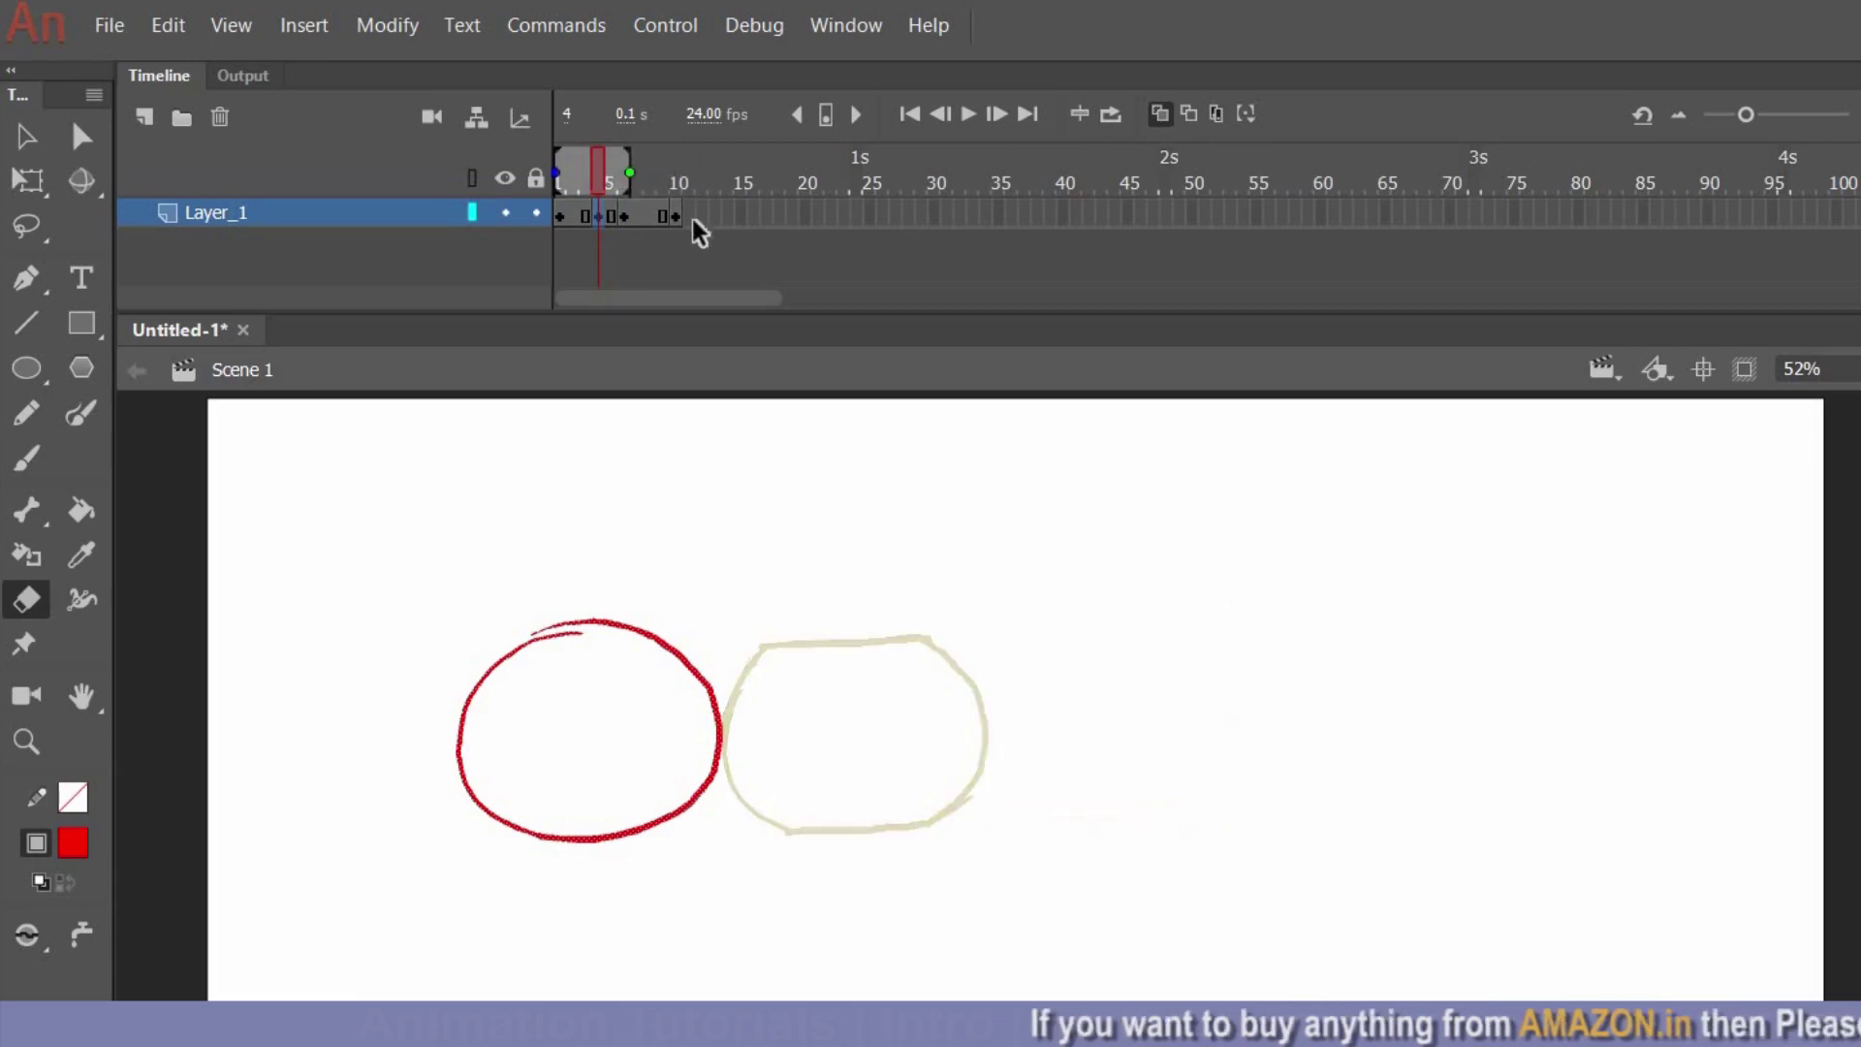
Check the drawings in frames 1 and 6, and move the frame 4 circle about halfway between them.
click(557, 216)
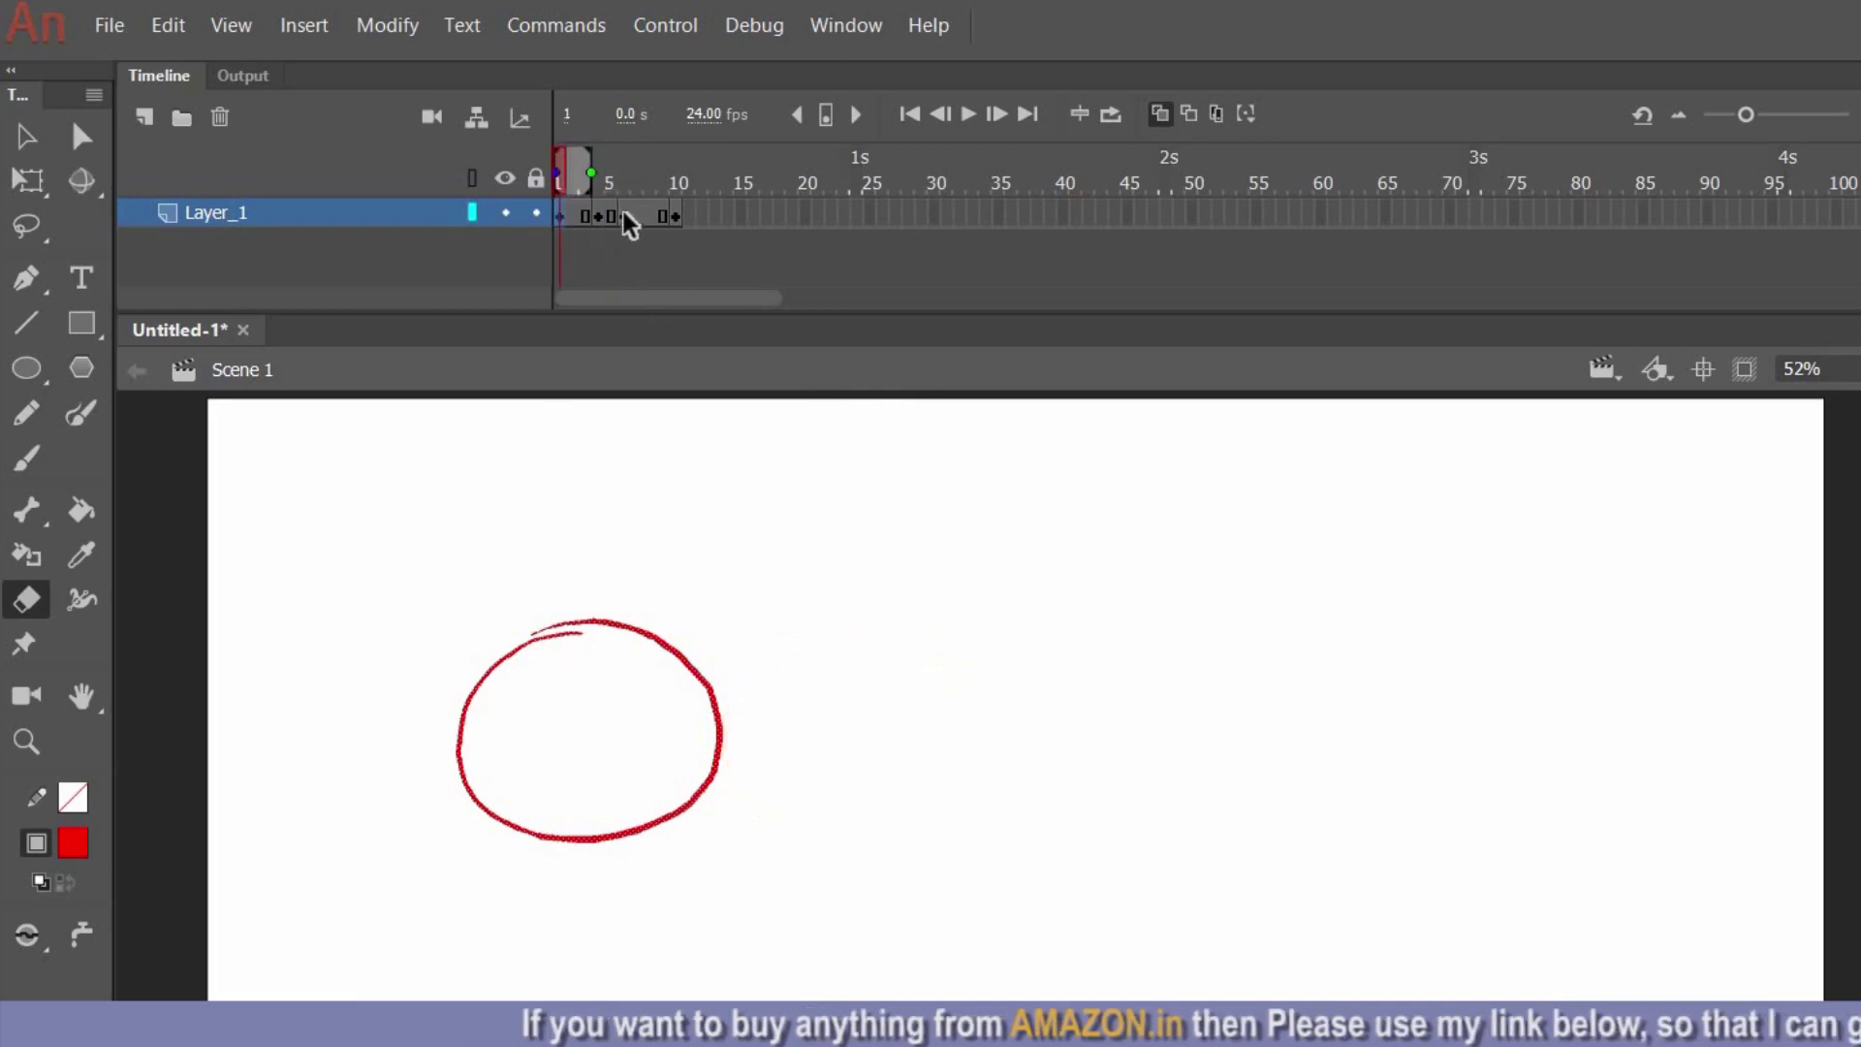
click(622, 213)
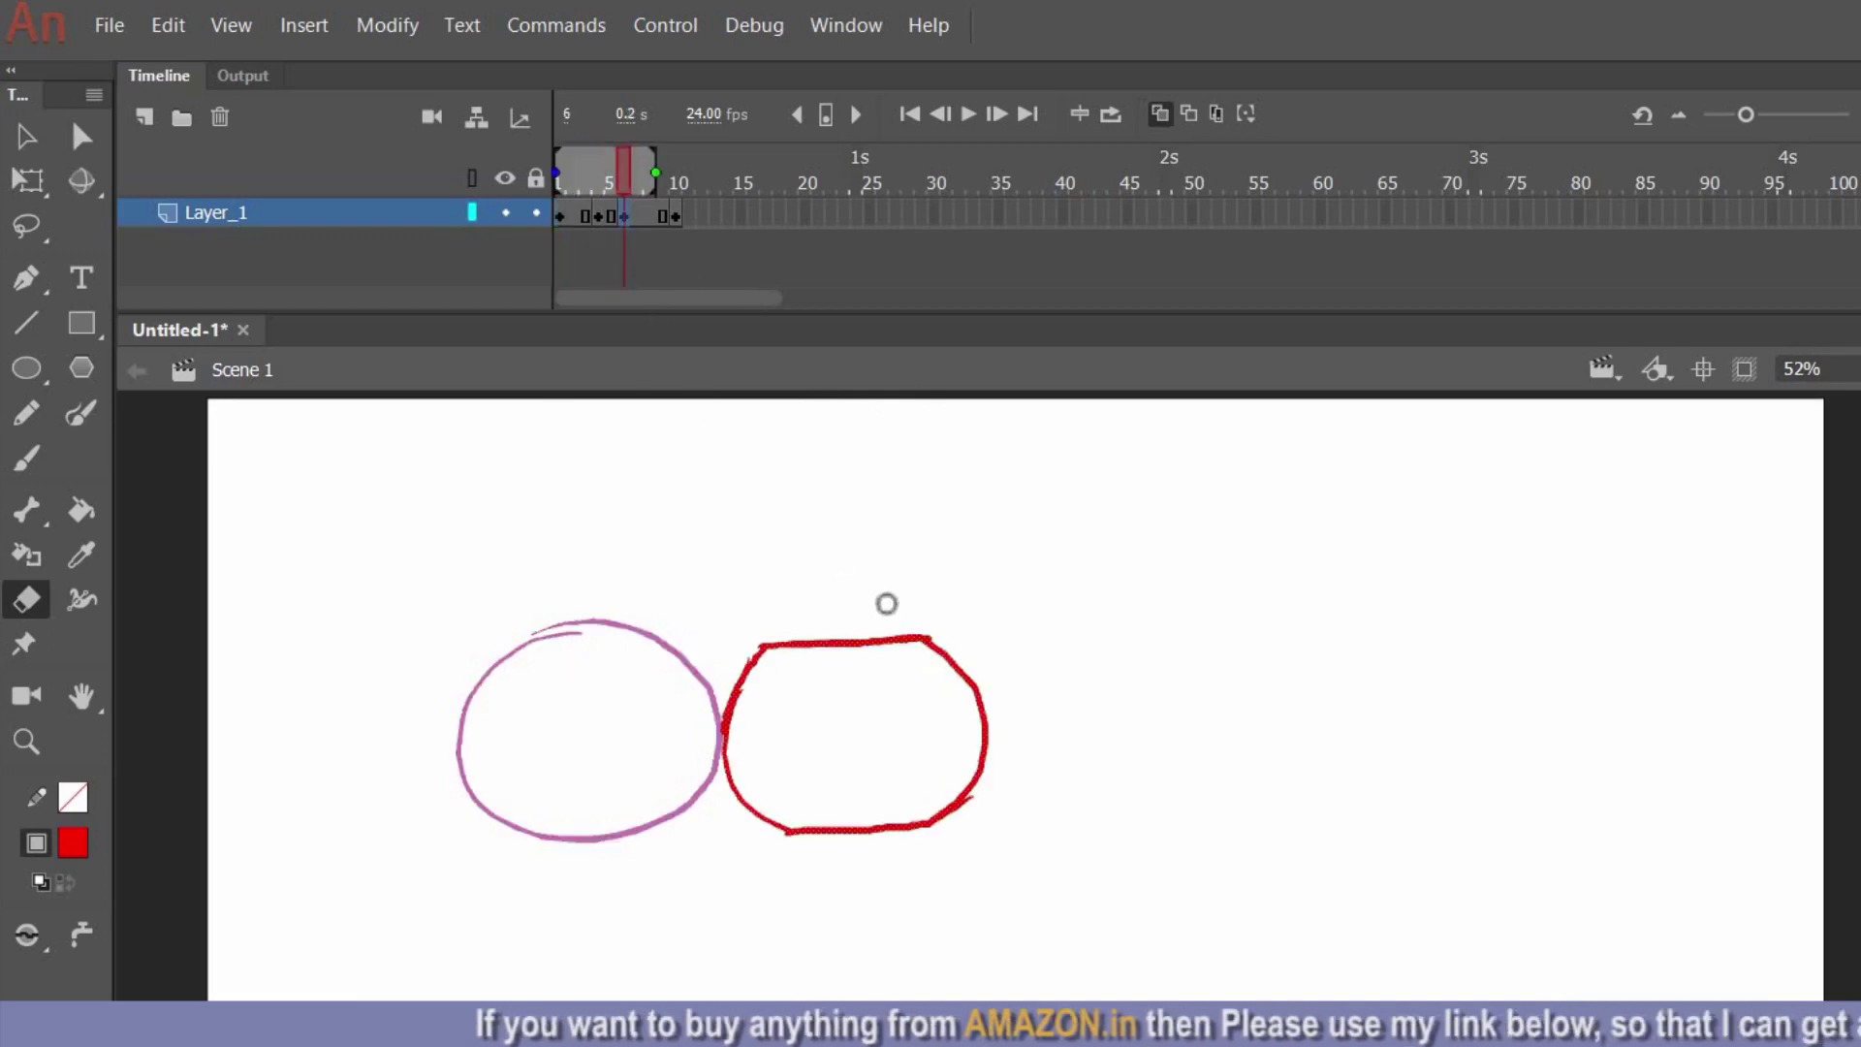
click(598, 216)
key(v)
drag(713, 781, 830, 783)
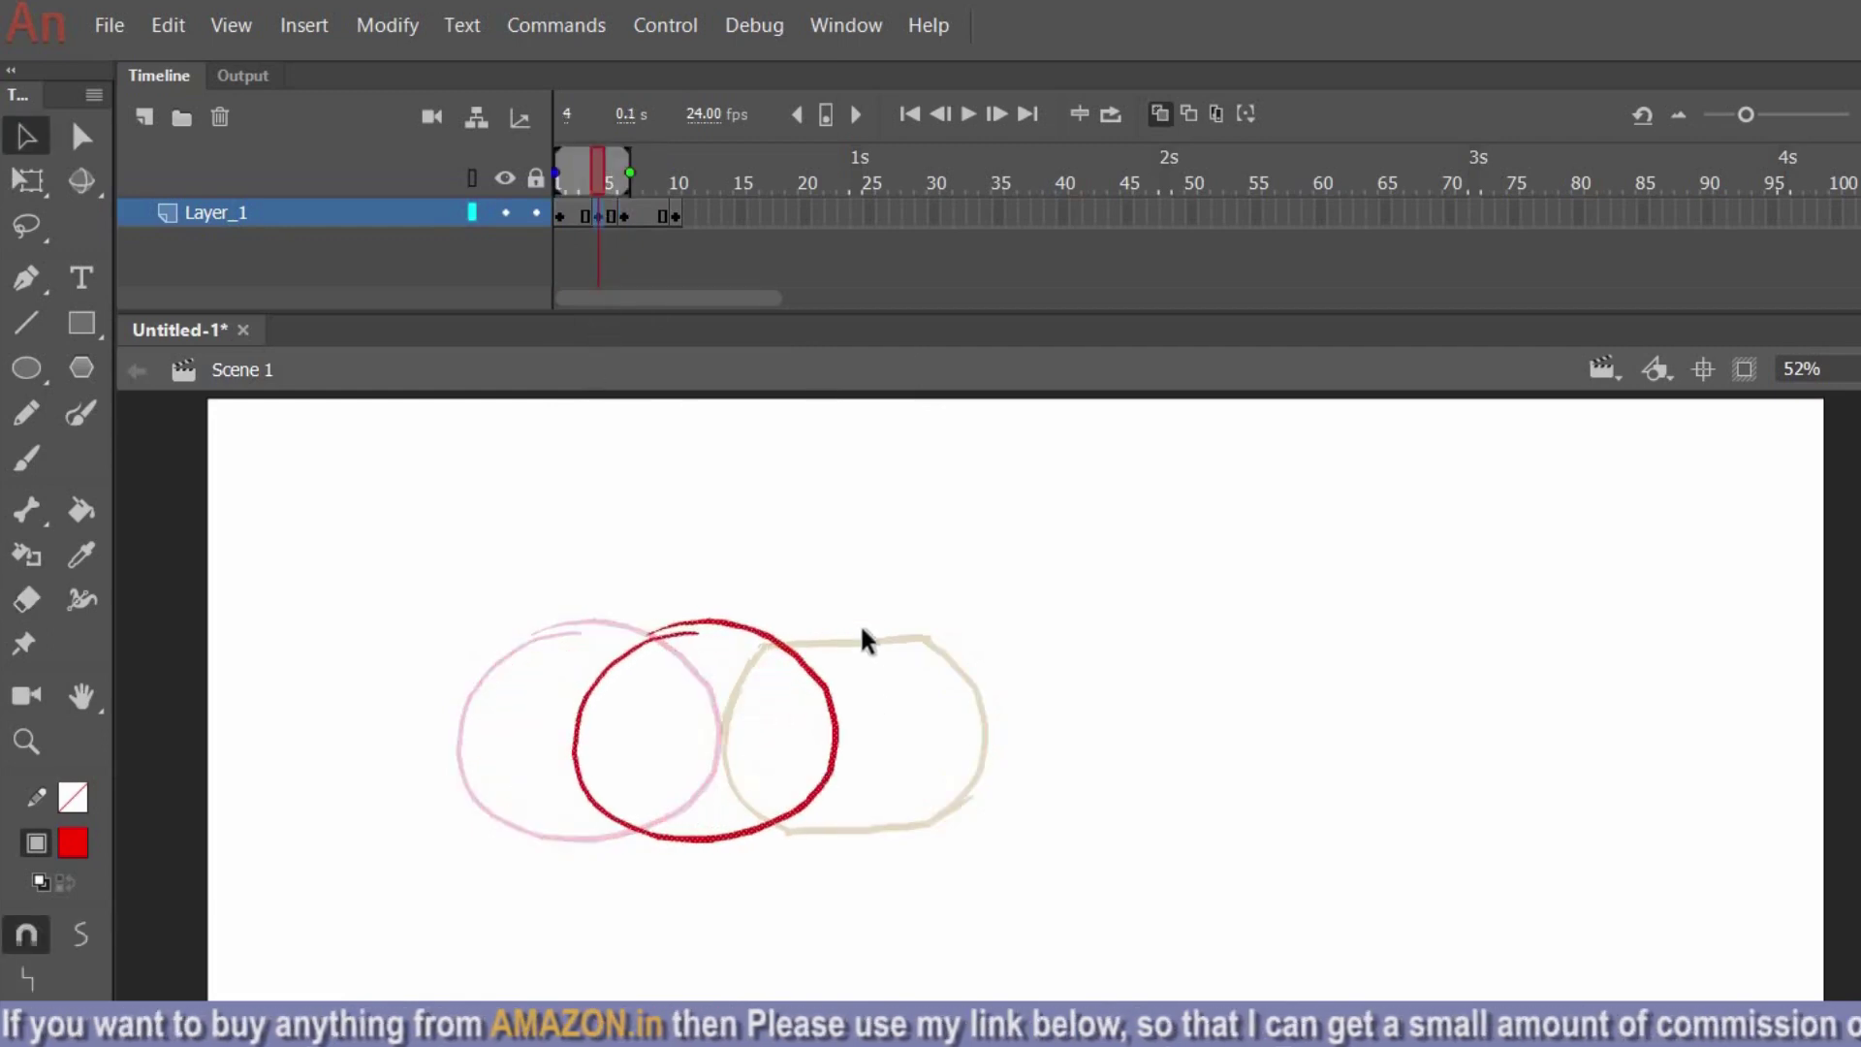
Erase the top arc of the frame 4 circle and brush in a slightly flatter edge.
key(e)
mouse_move(690, 643)
mouse_down()
mouse_move(660, 623)
mouse_move(756, 630)
mouse_up()
key(b)
drag(620, 652, 760, 630)
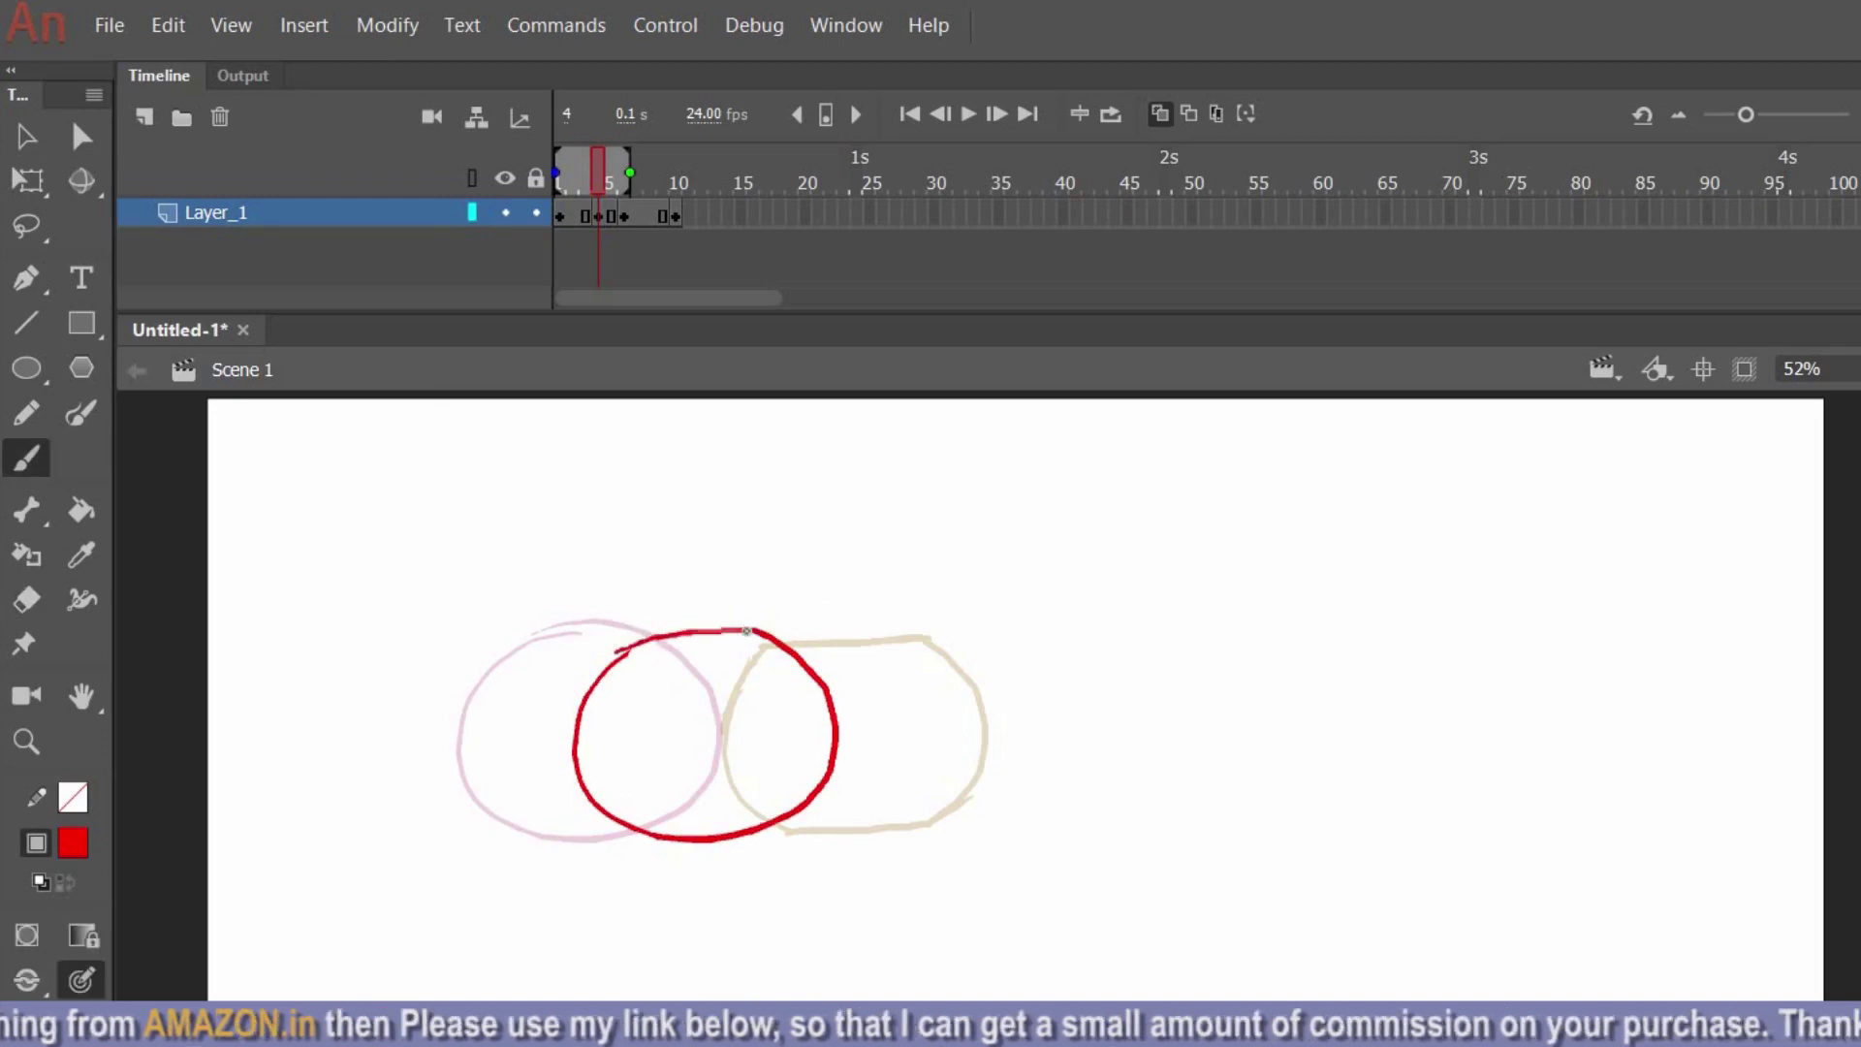
Turn off onion skin and scrub from frame 1 to frame 10 to review the in-between drawings.
key(alt+shift+o)
drag(558, 175, 632, 171)
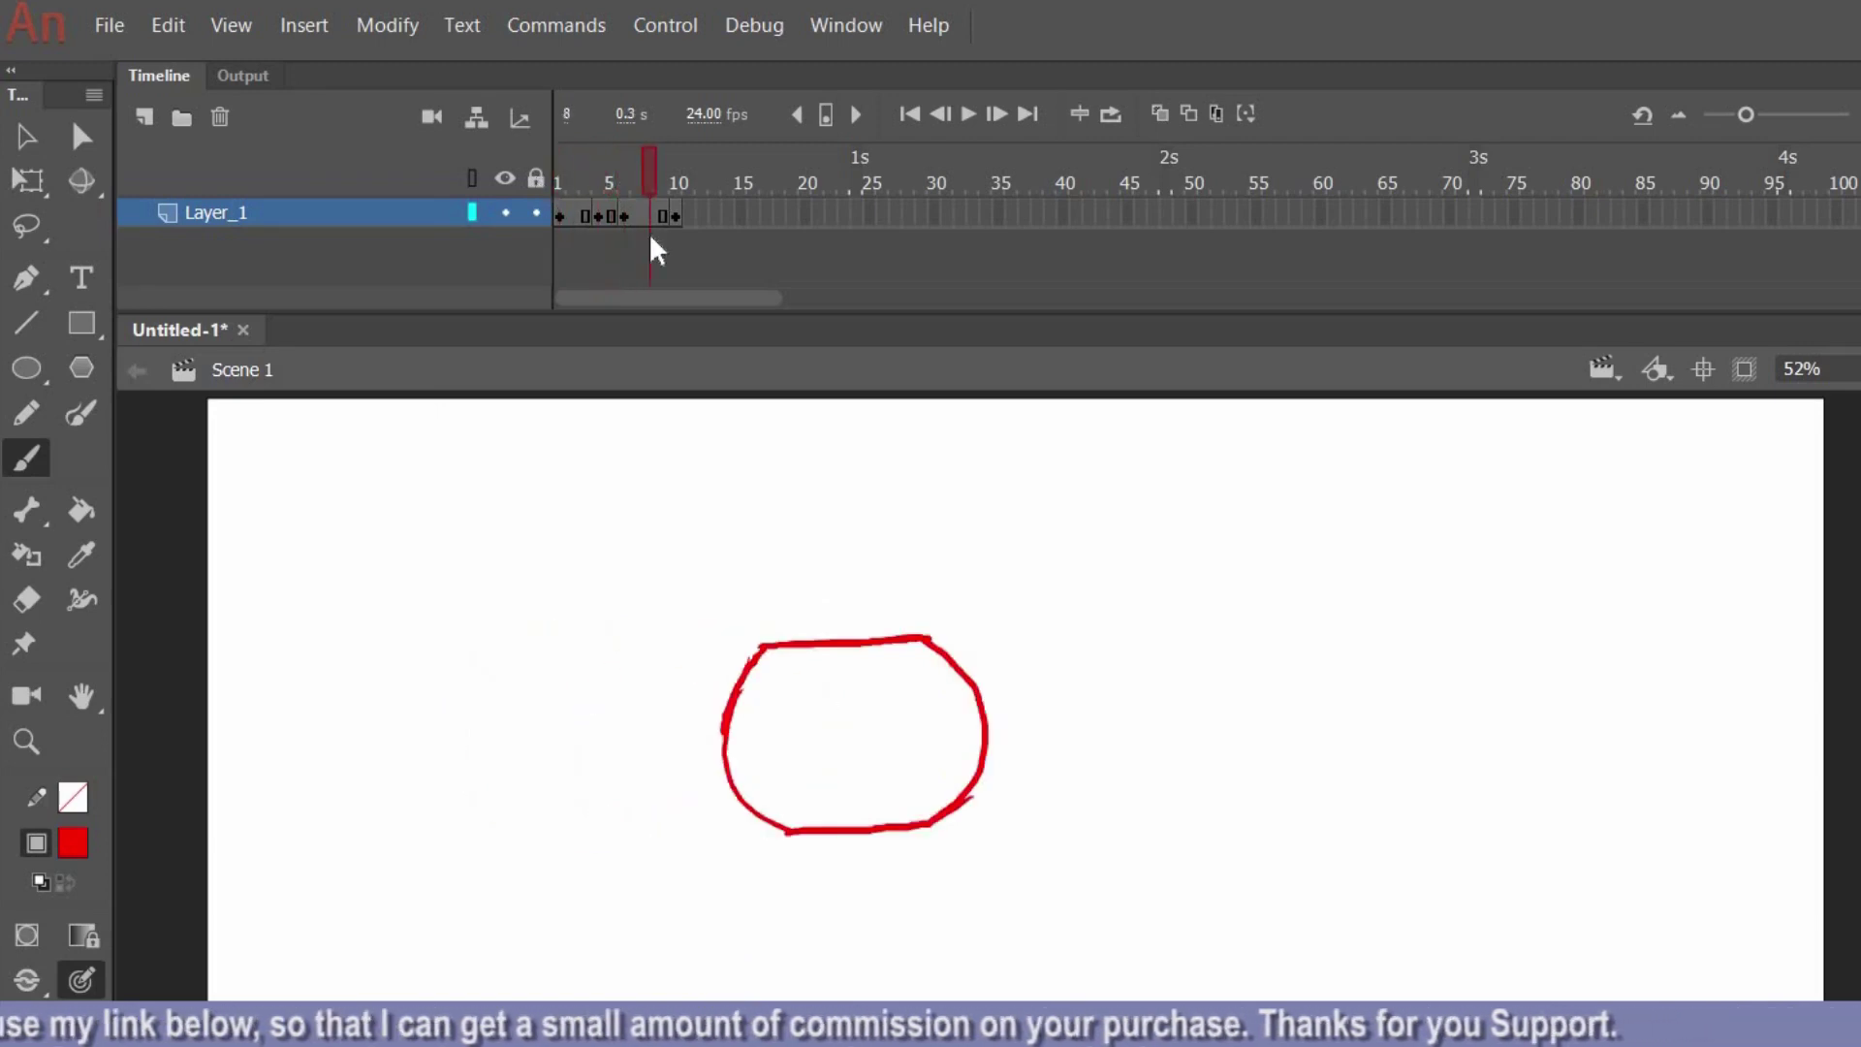
click(640, 206)
click(677, 215)
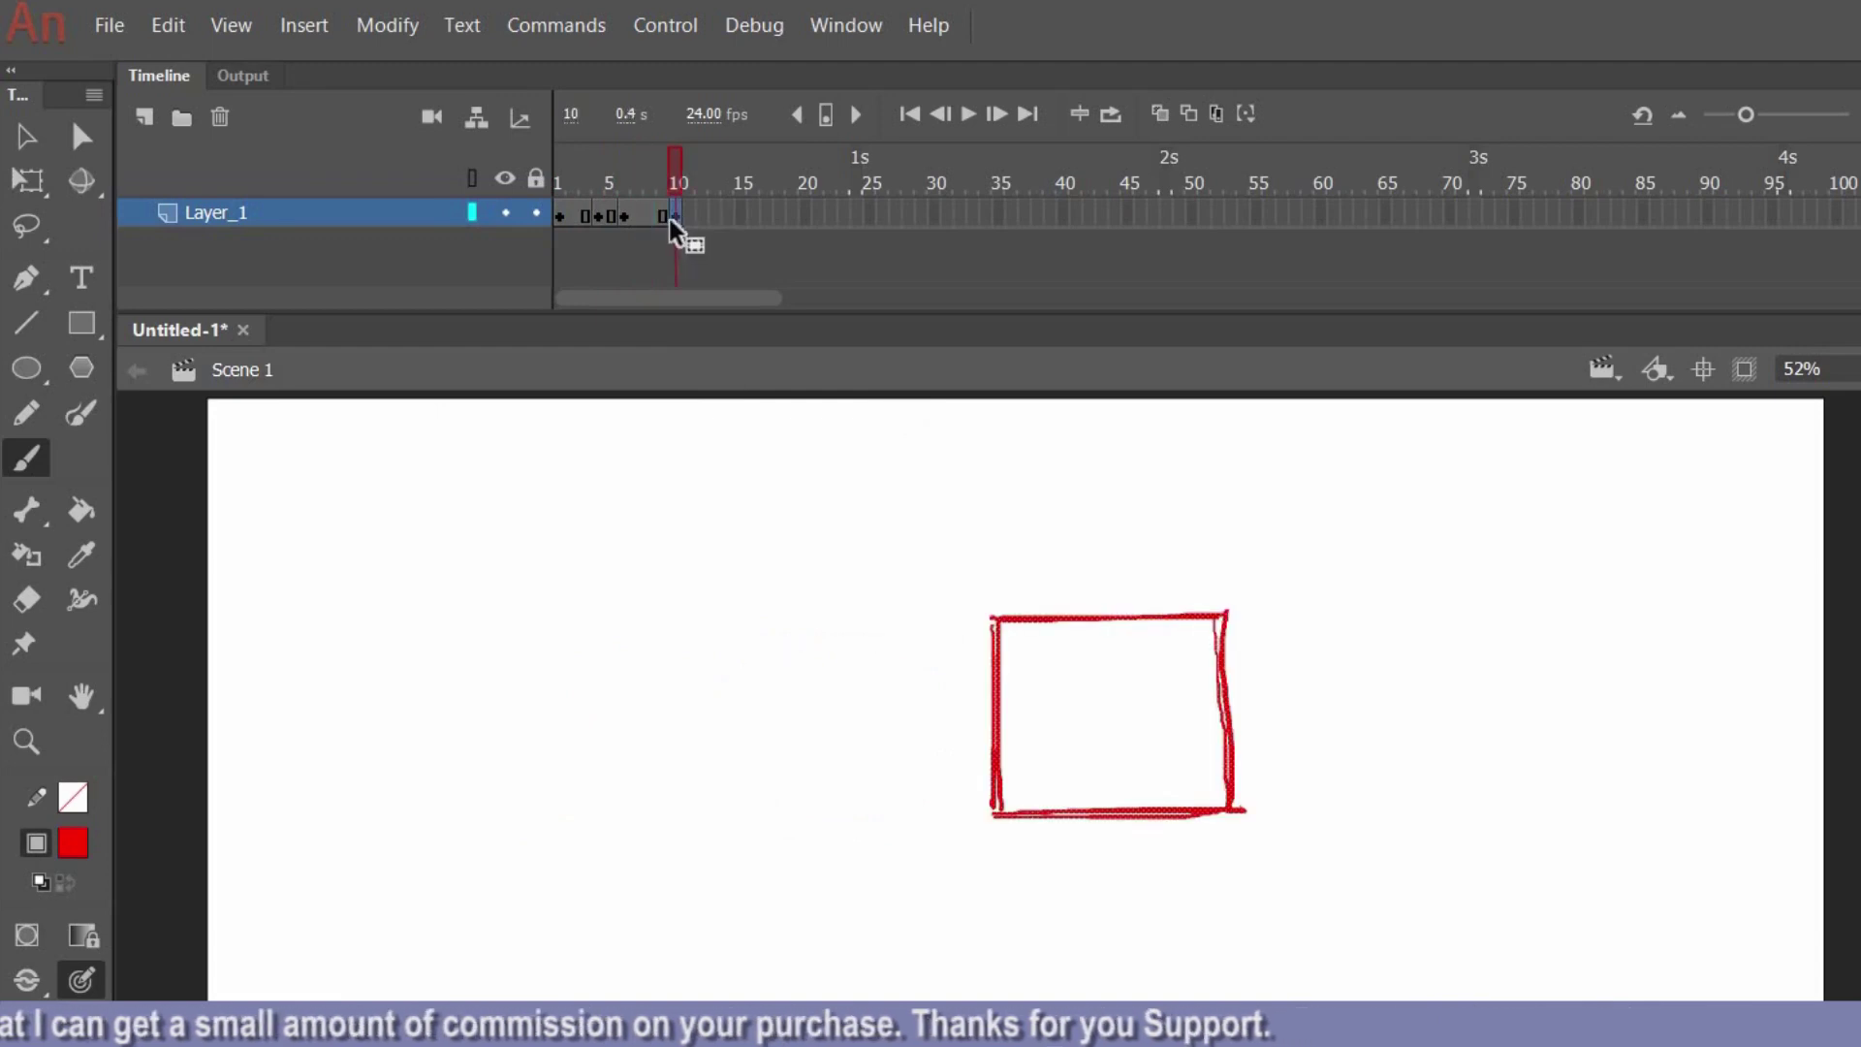
Insert a keyframe at frame 8 and turn on onion skin limited to frames 6 through 10.
click(647, 217)
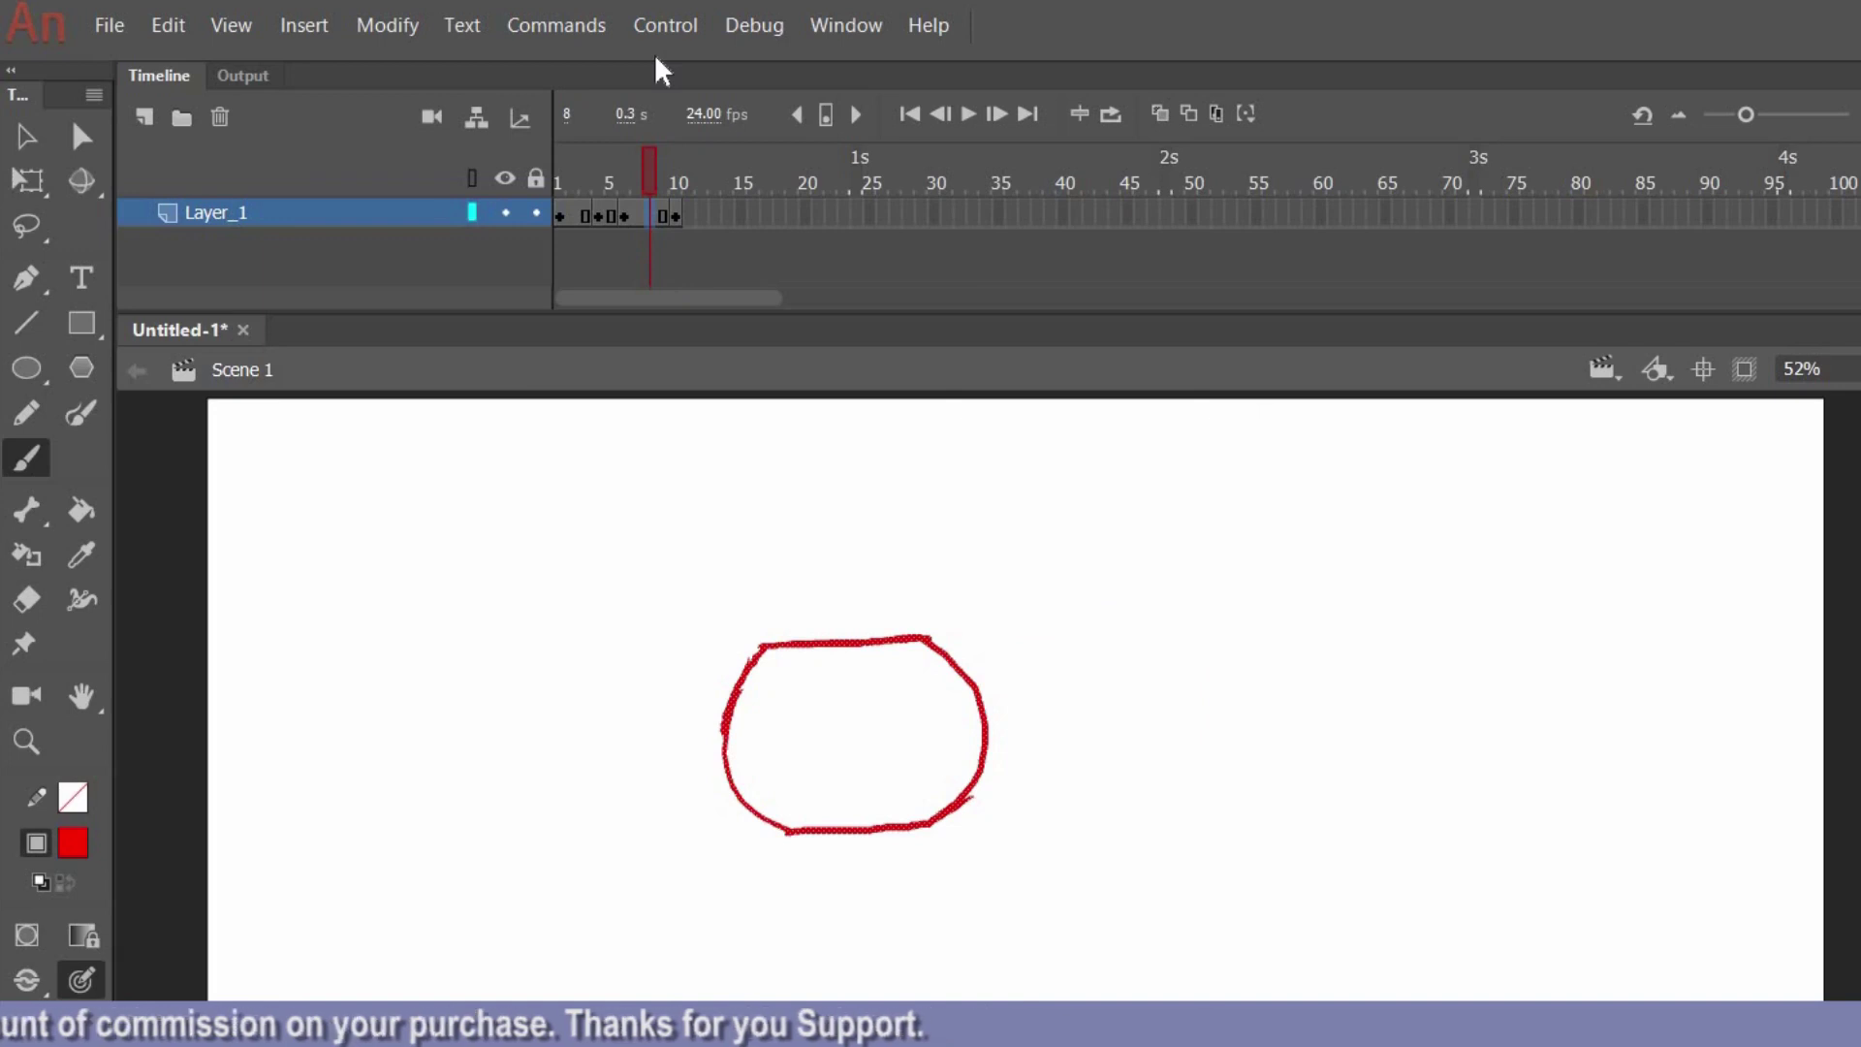
key(F6)
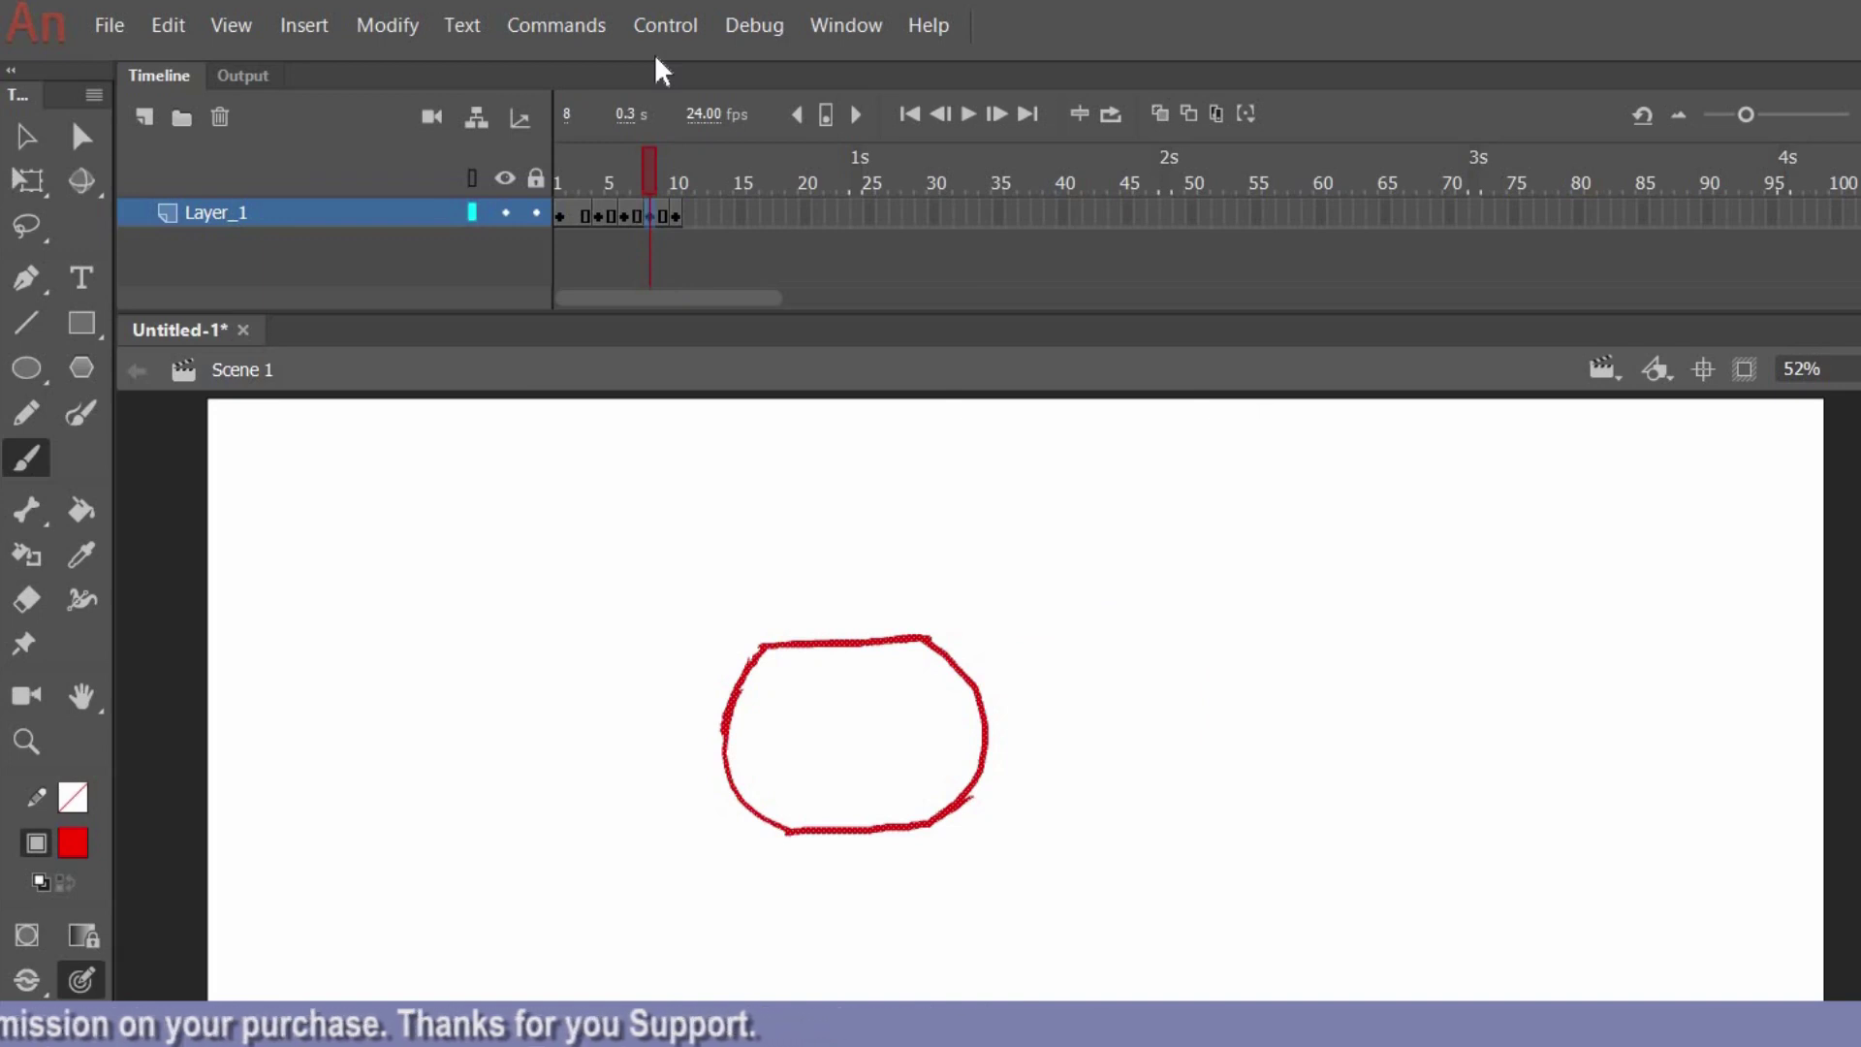
click(1159, 114)
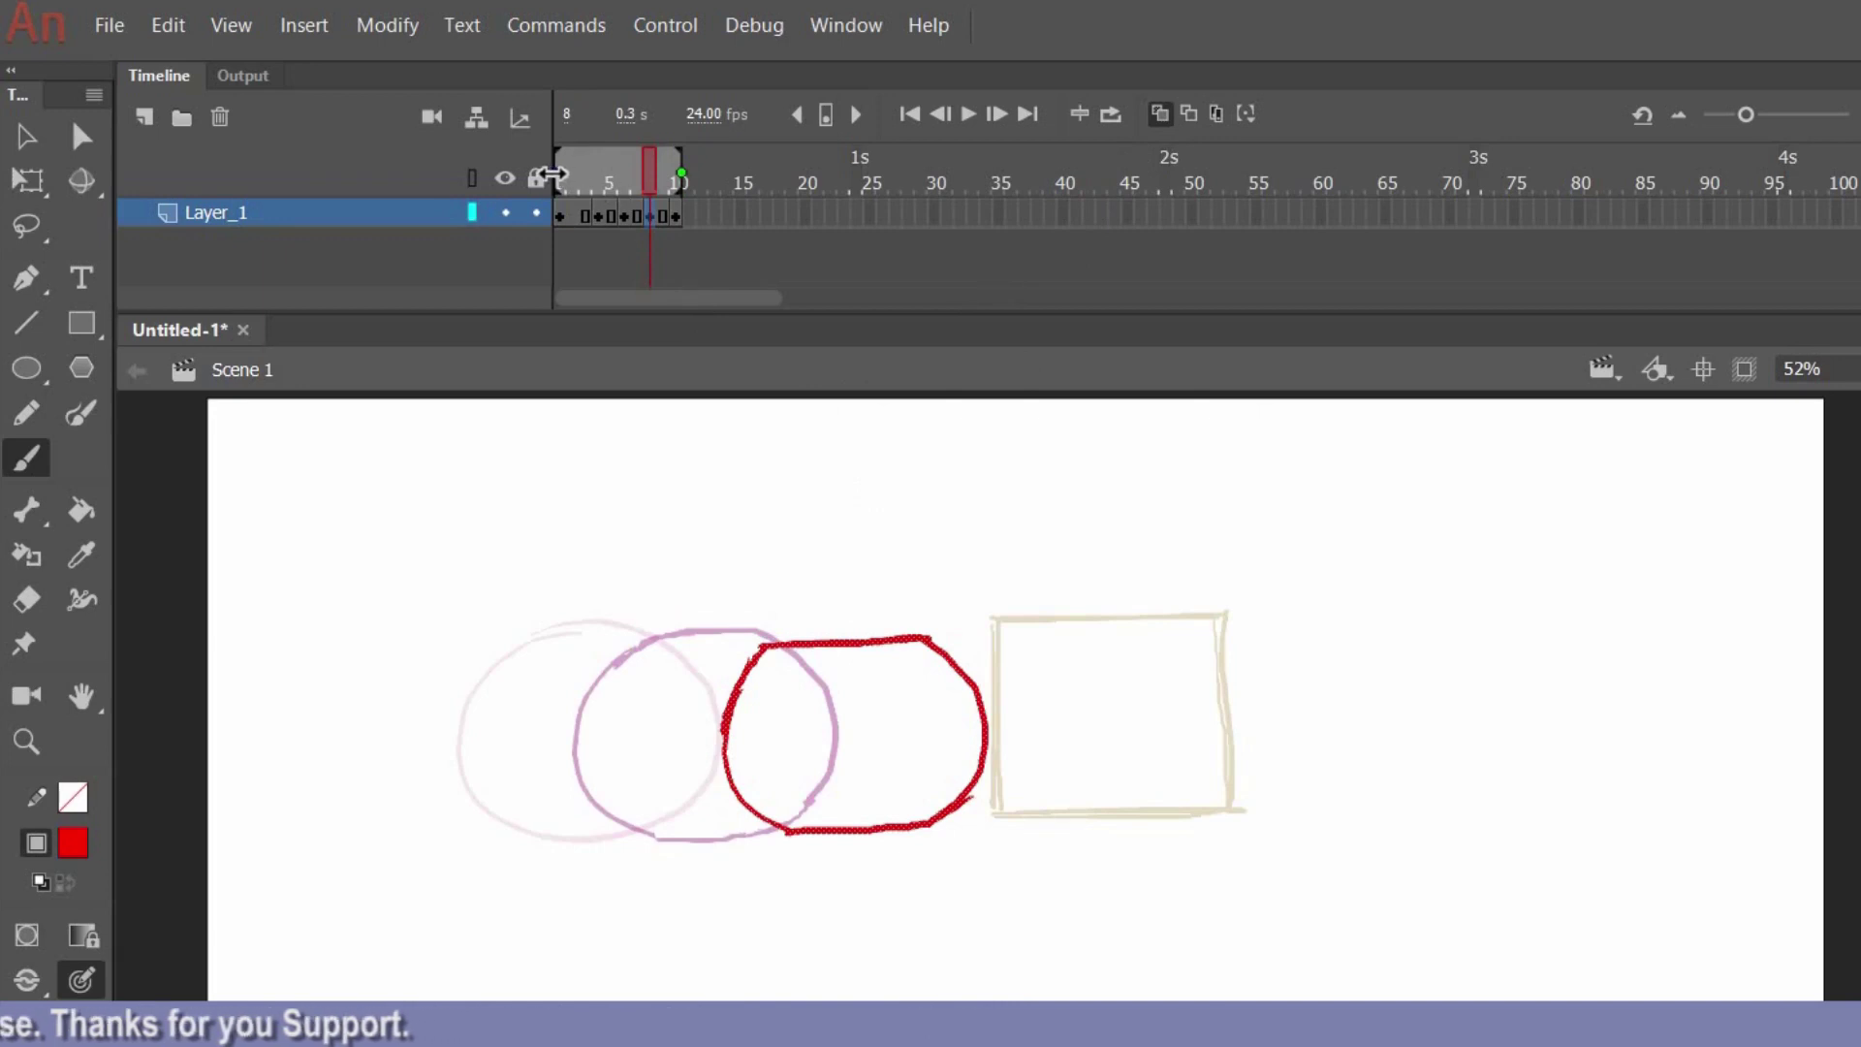
drag(557, 174, 621, 174)
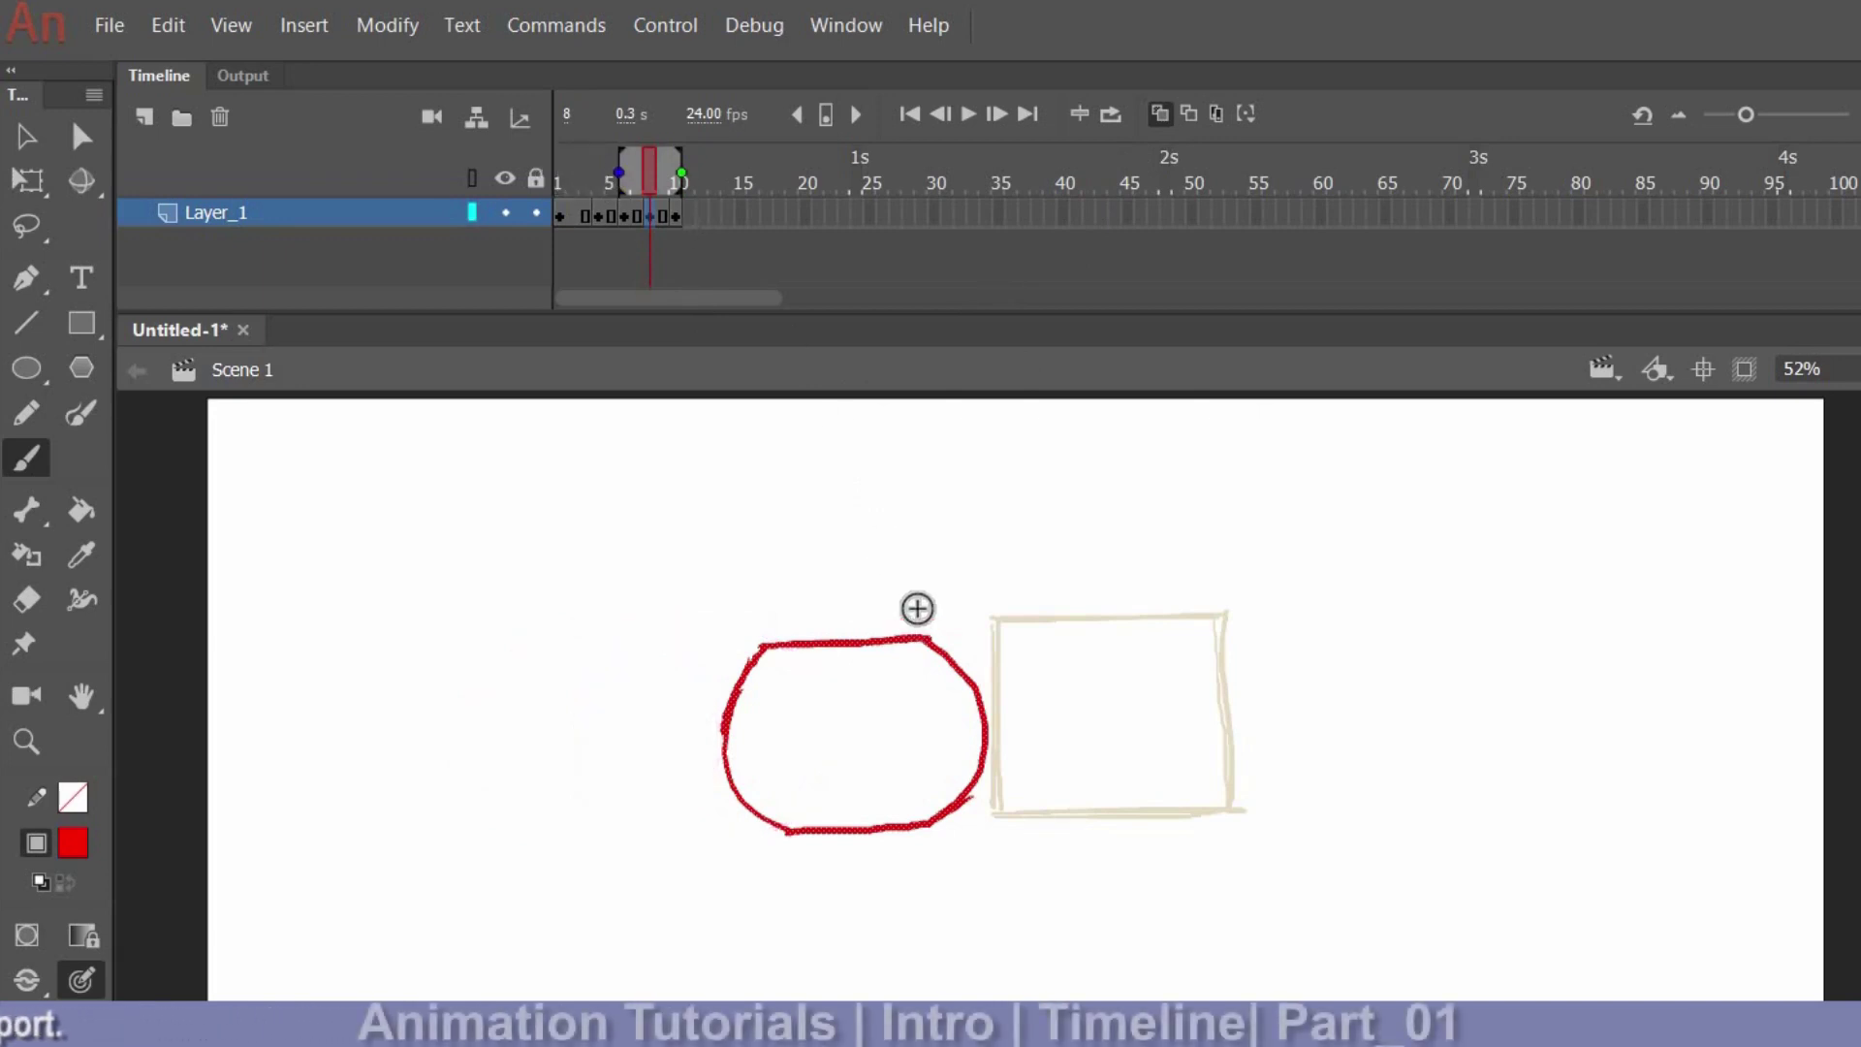
Move the frame 8 shape right until it overlaps the onion-skinned square, and nudge it up slightly.
key(v)
drag(988, 765, 1163, 768)
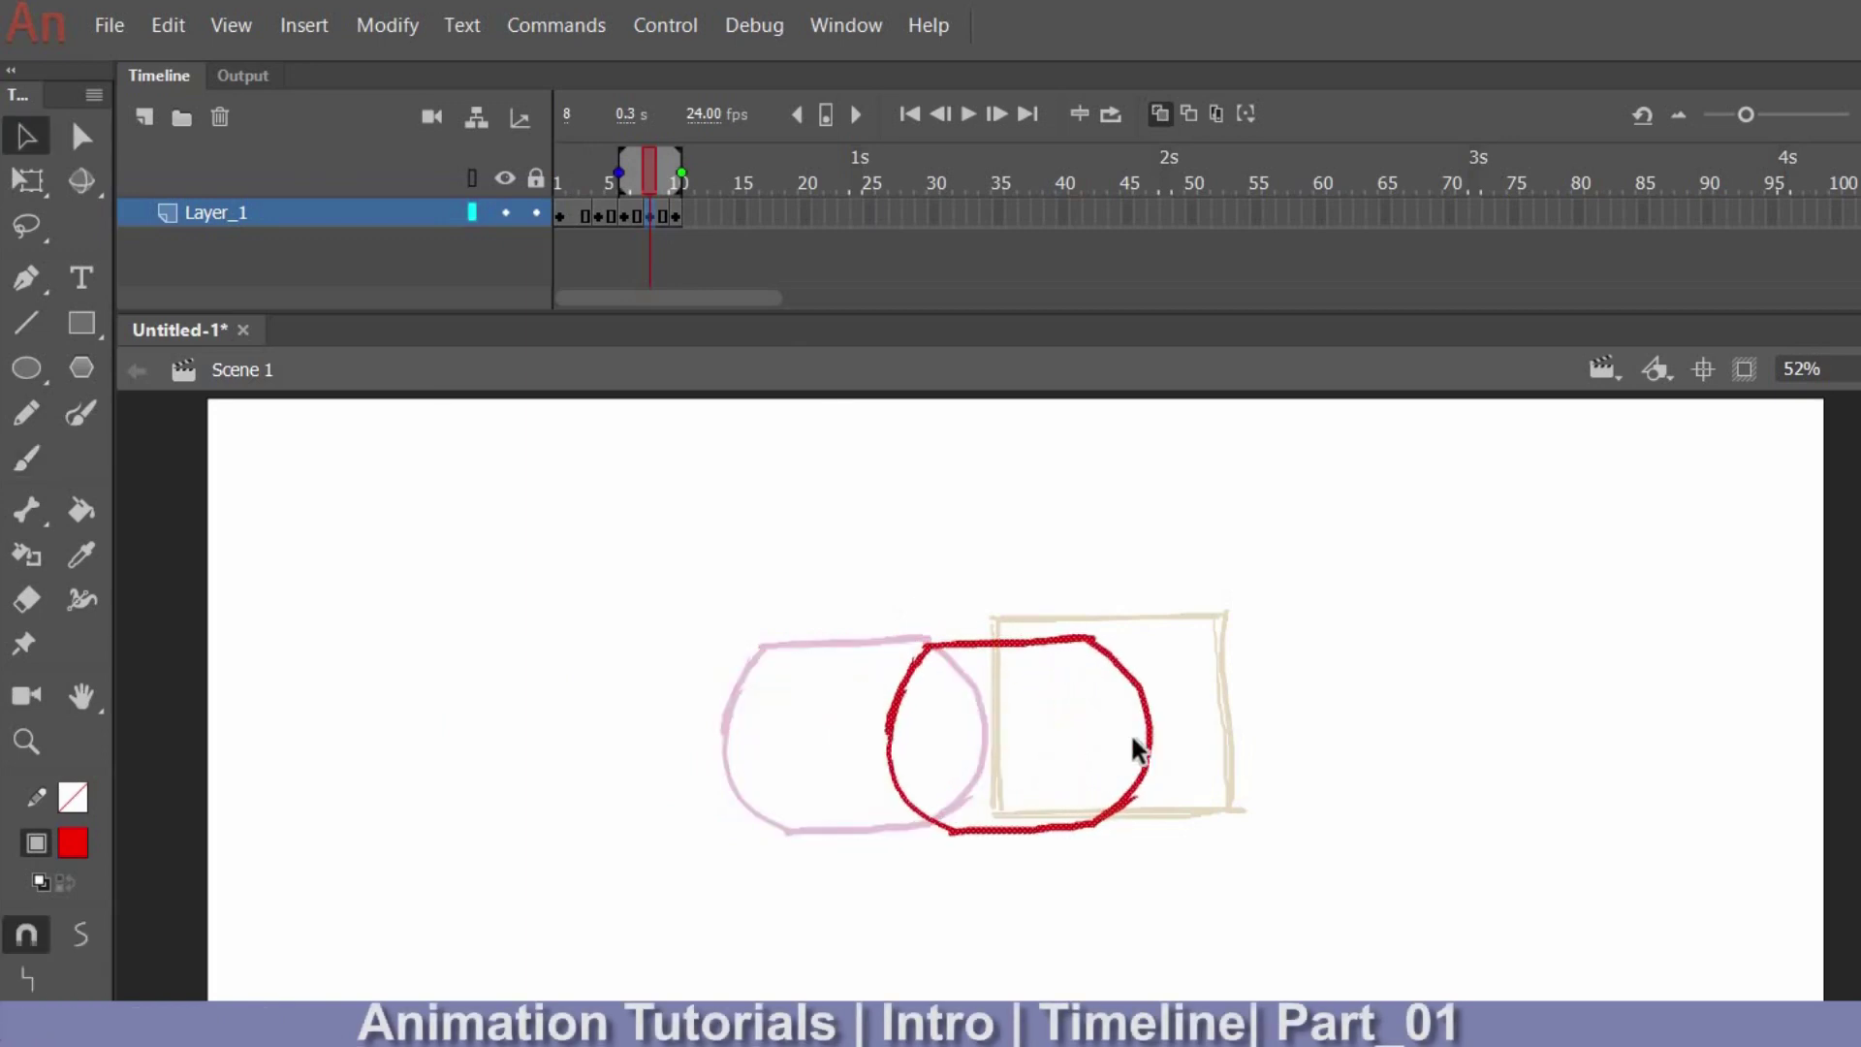
key(Up)
key(Up)
key(Up)
key(Up)
key(Up)
key(Up)
key(Up)
key(Up)
Erase the curved sides of the frame 8 shape and brush in straight sides to make it nearly square.
key(e)
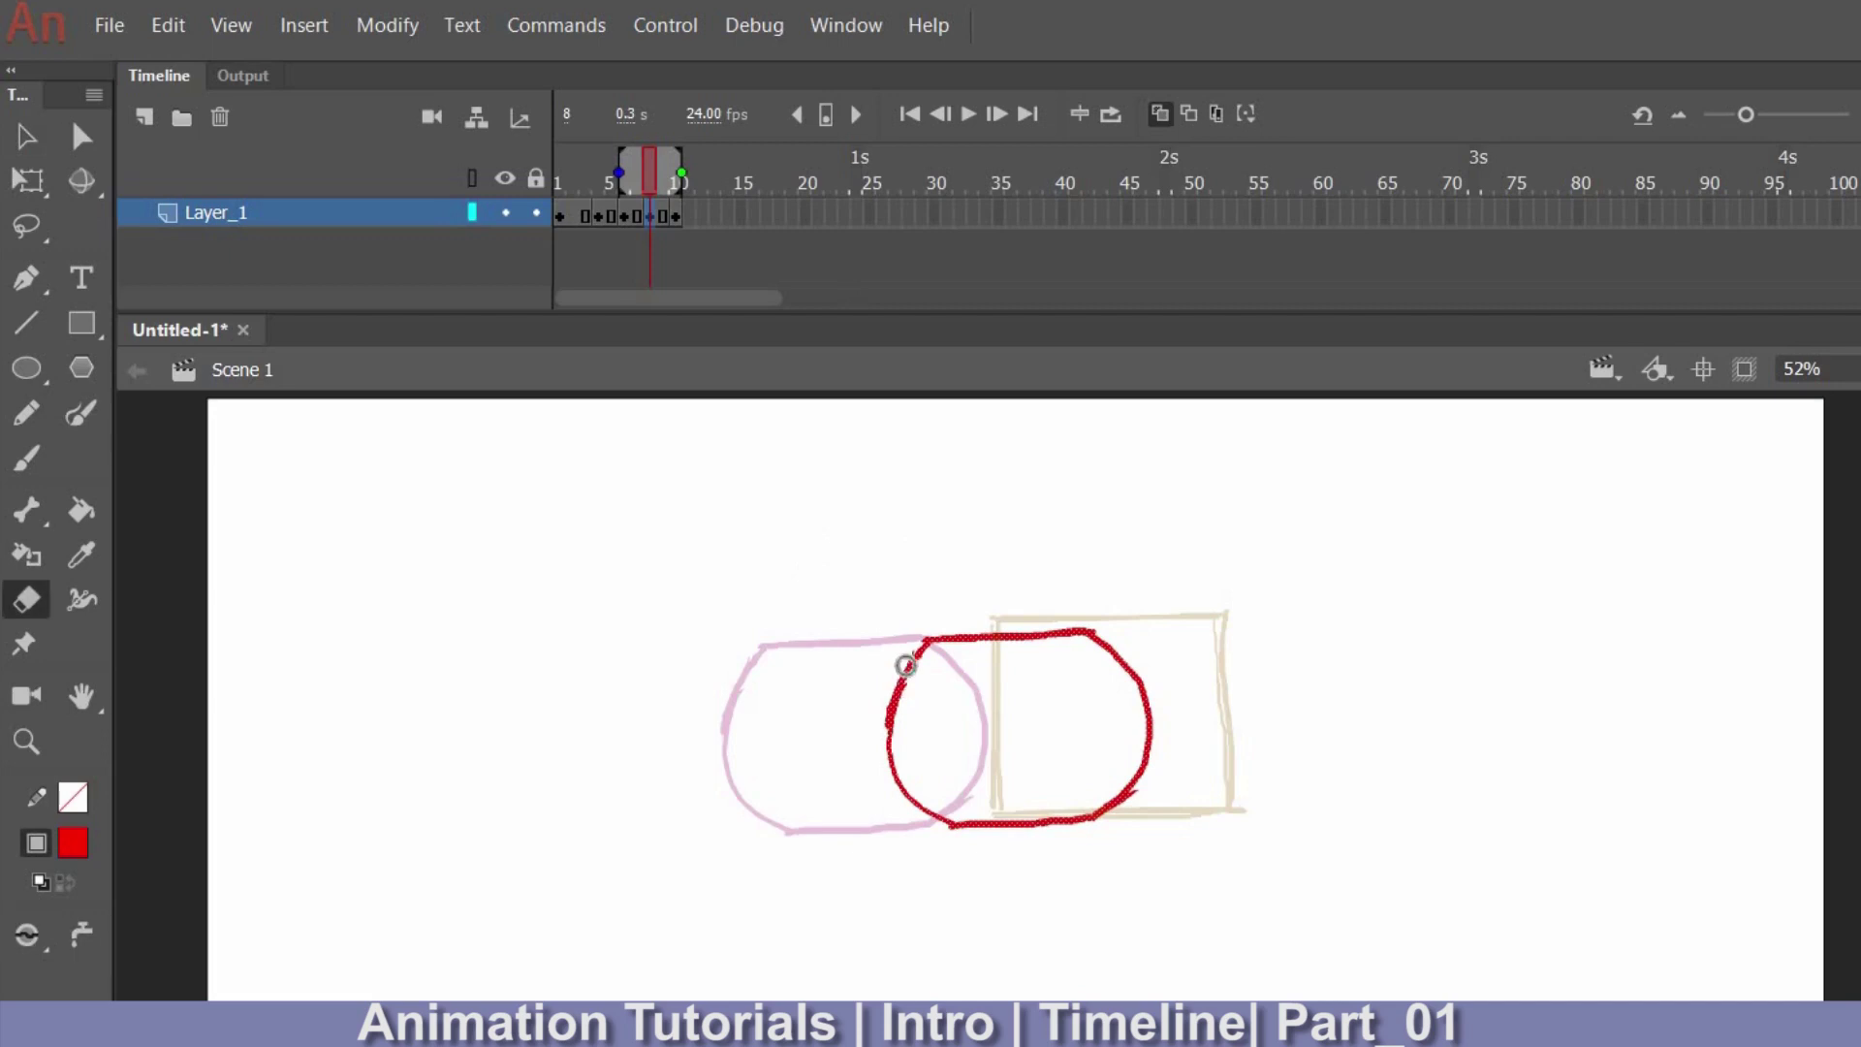
drag(882, 663, 938, 817)
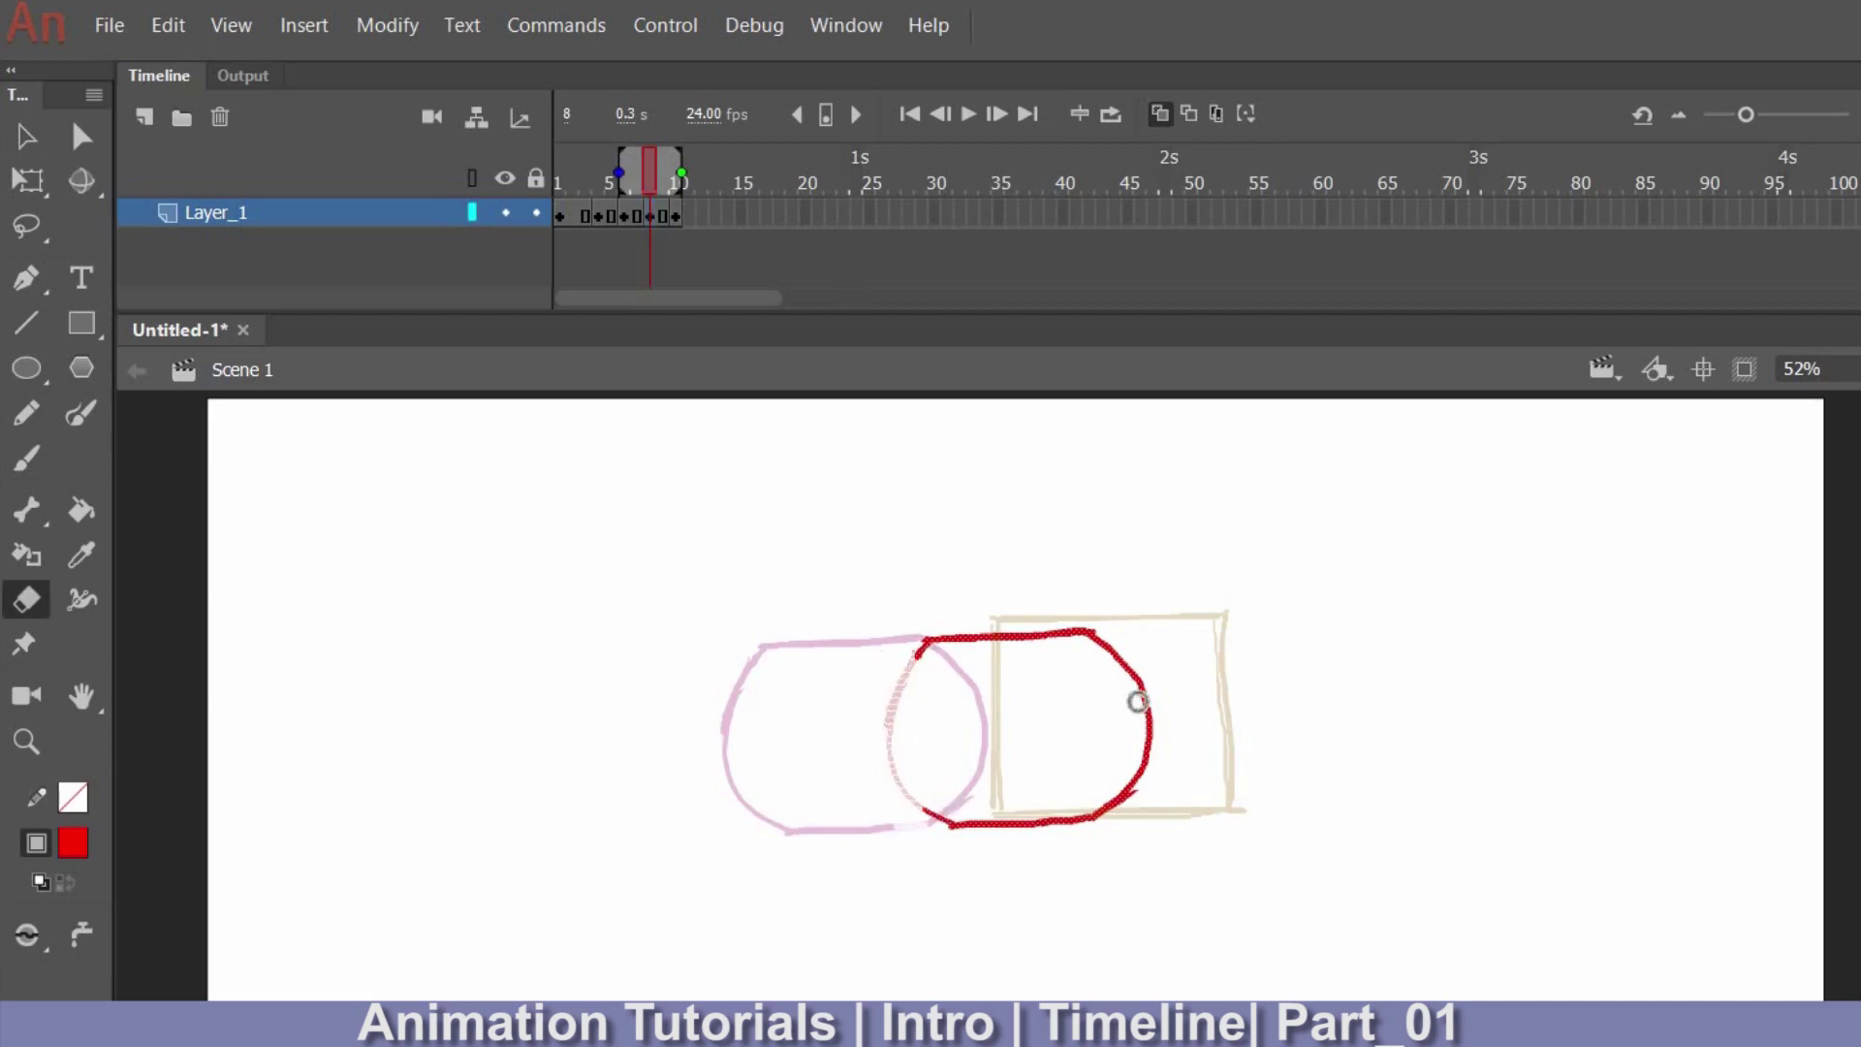
mouse_move(1152, 692)
mouse_down()
mouse_move(1105, 637)
mouse_move(1129, 795)
mouse_up()
key(b)
drag(921, 819, 916, 642)
mouse_move(919, 742)
mouse_down()
mouse_move(1131, 731)
mouse_move(1124, 636)
mouse_up()
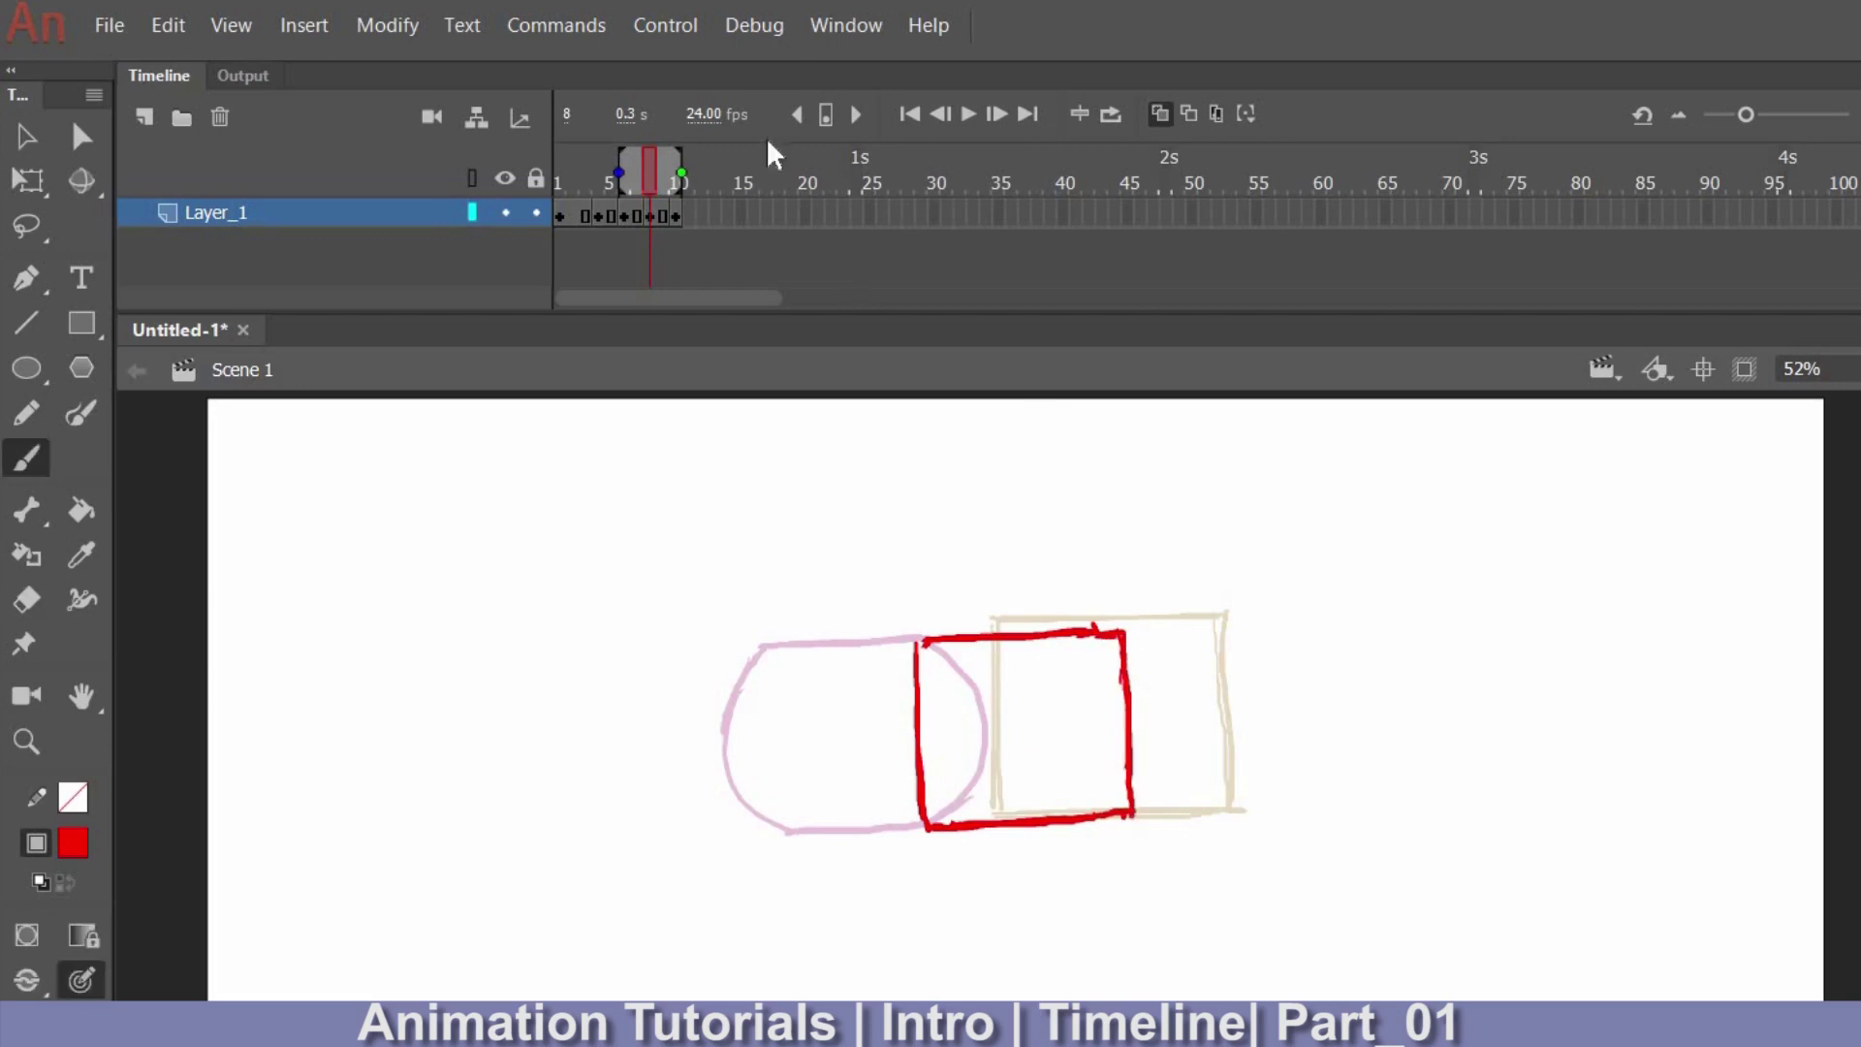
Turn off onion skin, then play the animation from frame 1 and scrub through to frame 10.
click(1161, 109)
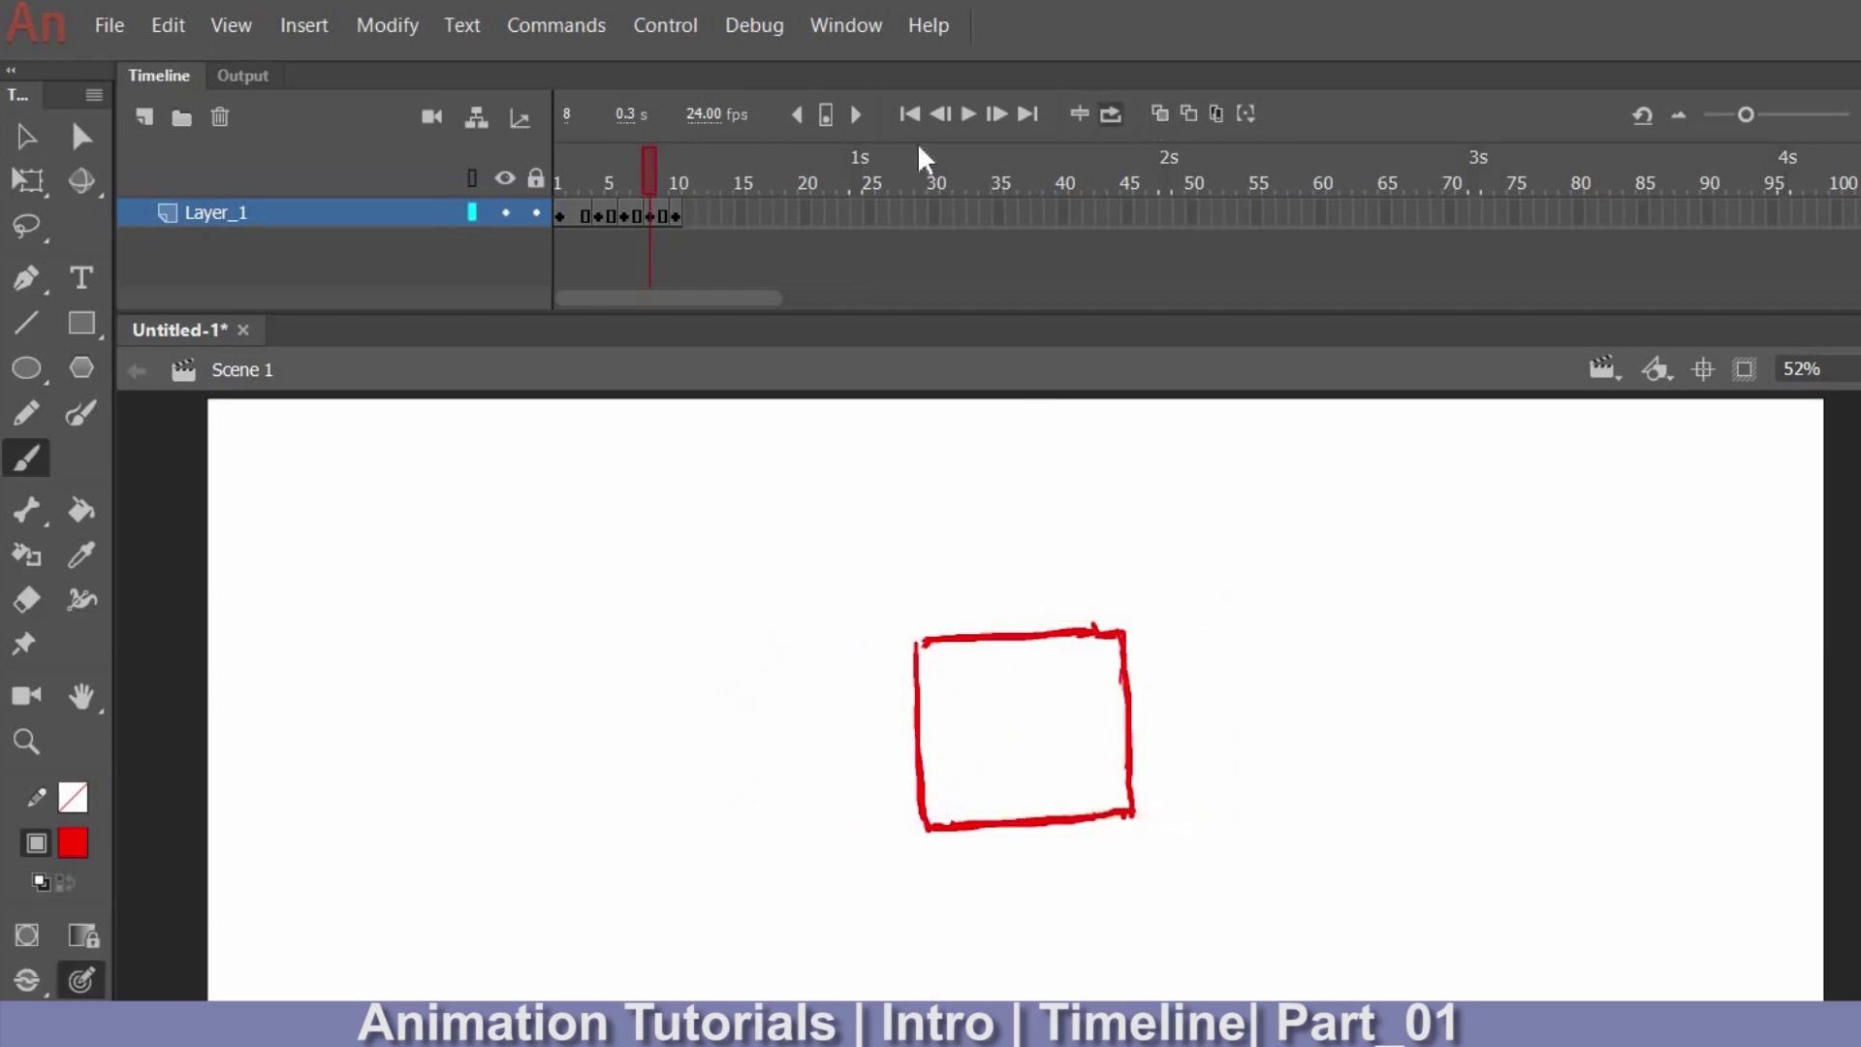
click(609, 182)
drag(582, 182, 496, 137)
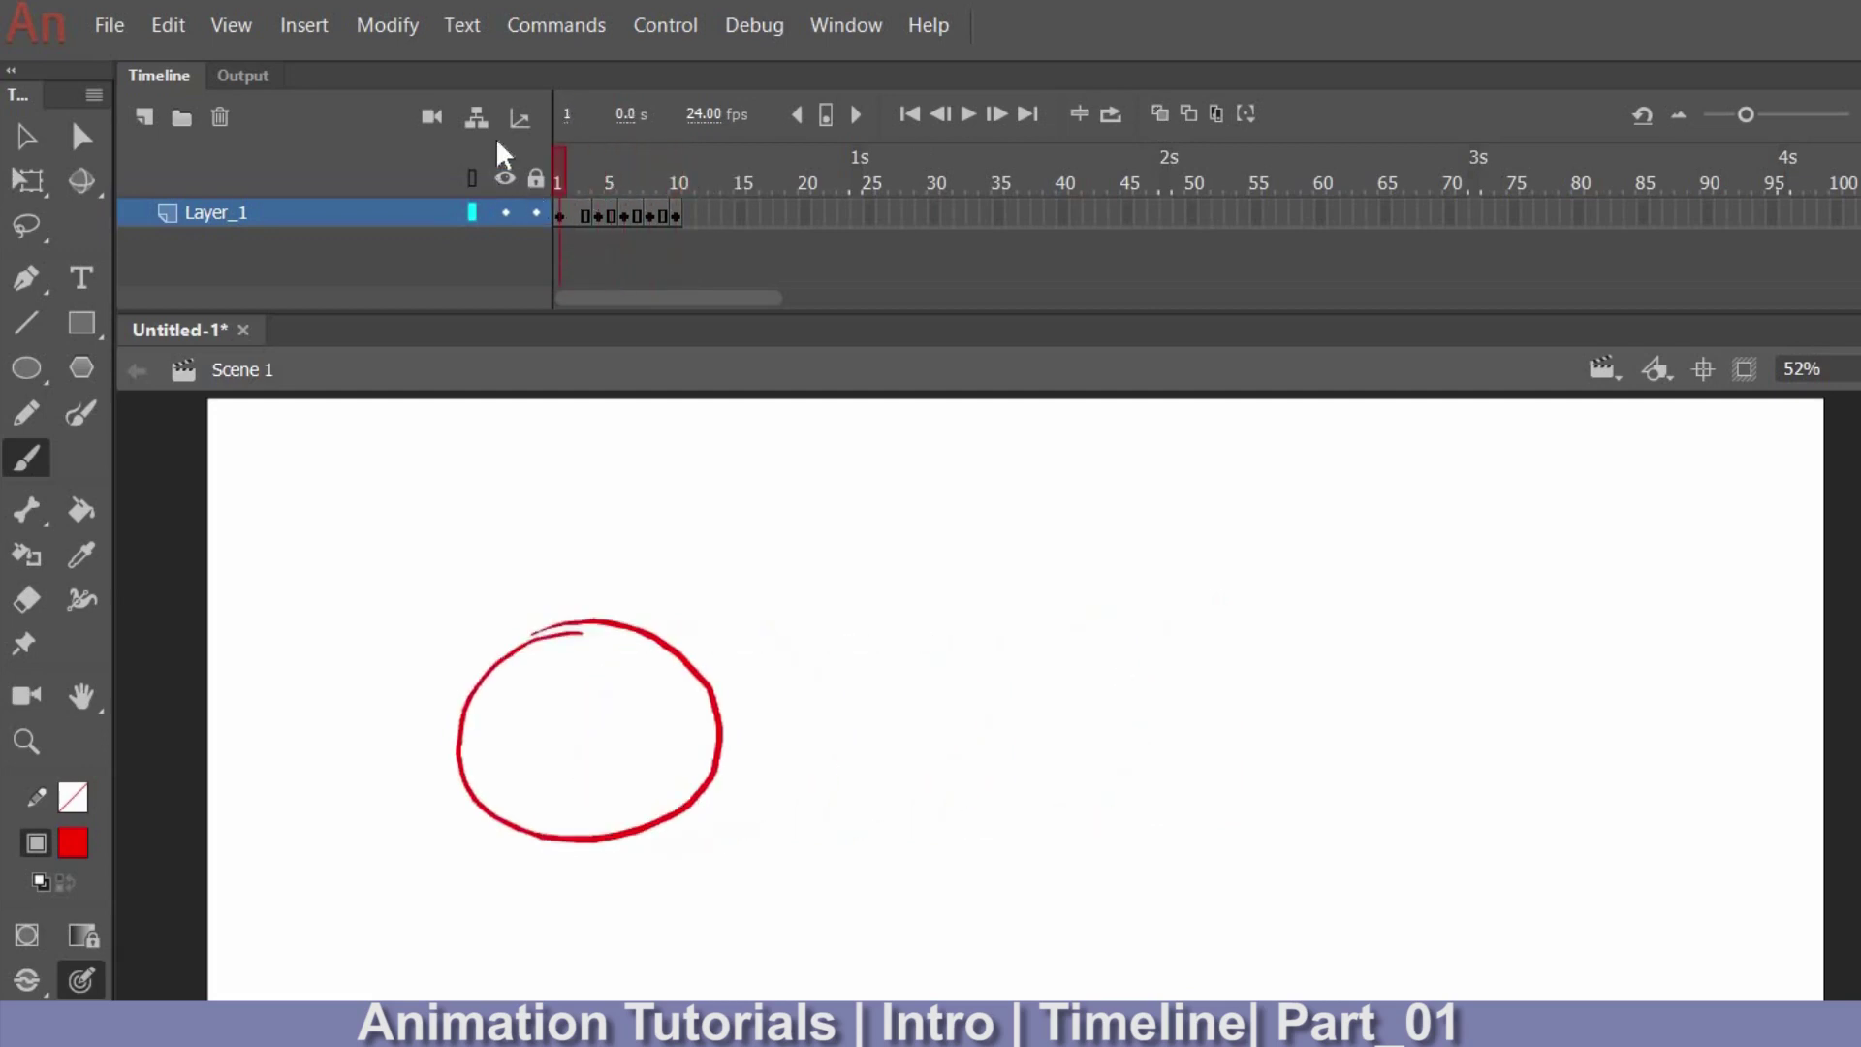
key(Return)
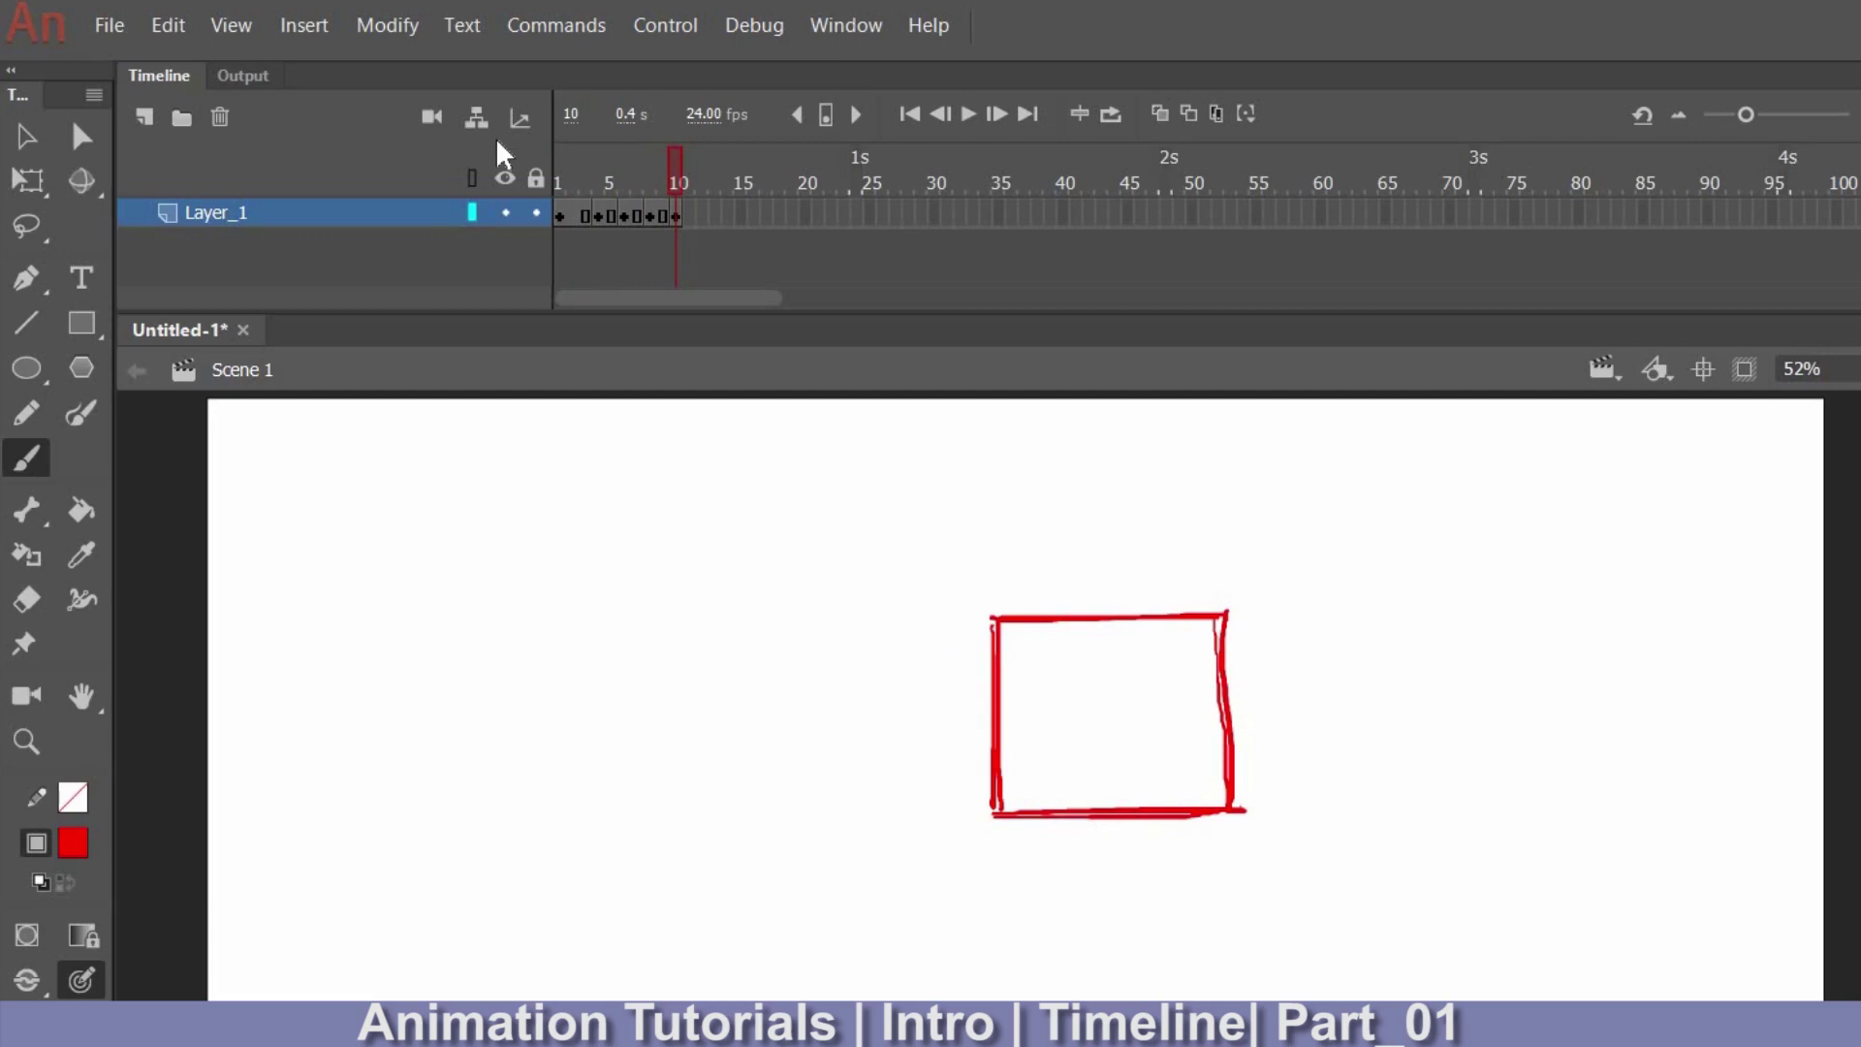
click(560, 180)
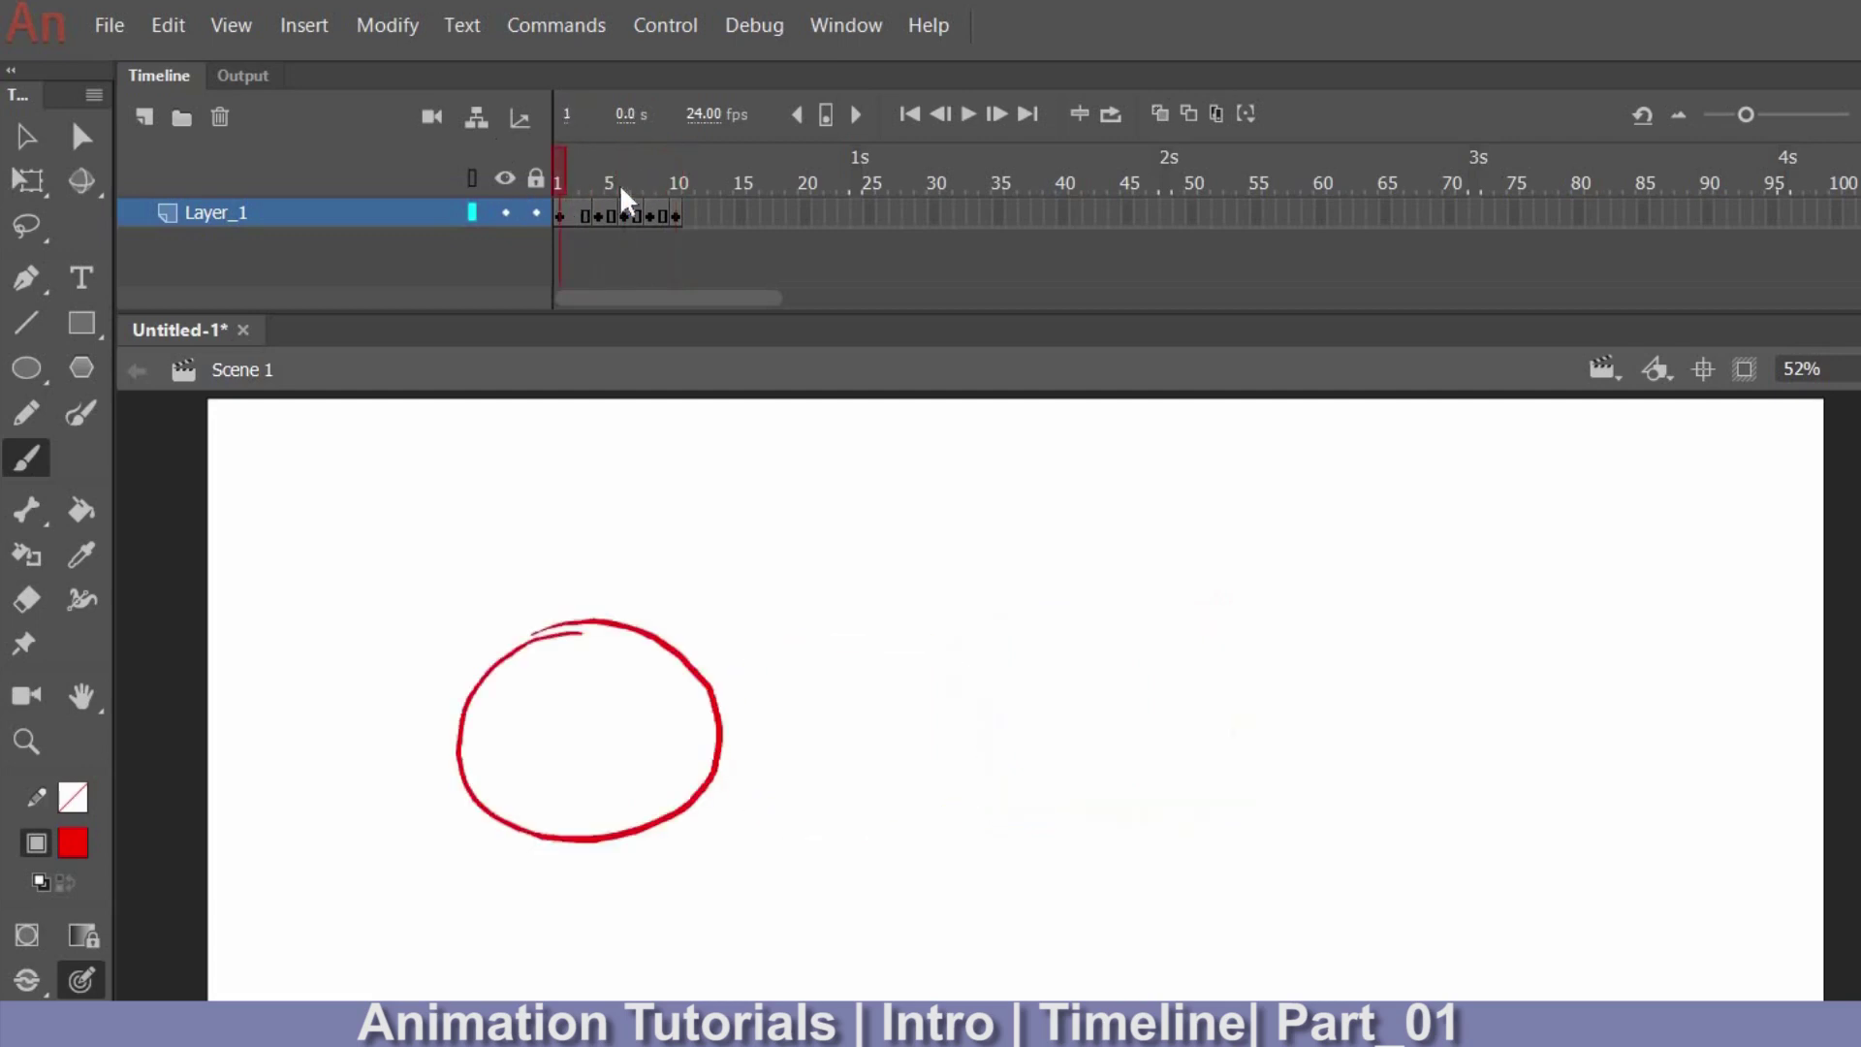
drag(620, 183, 671, 182)
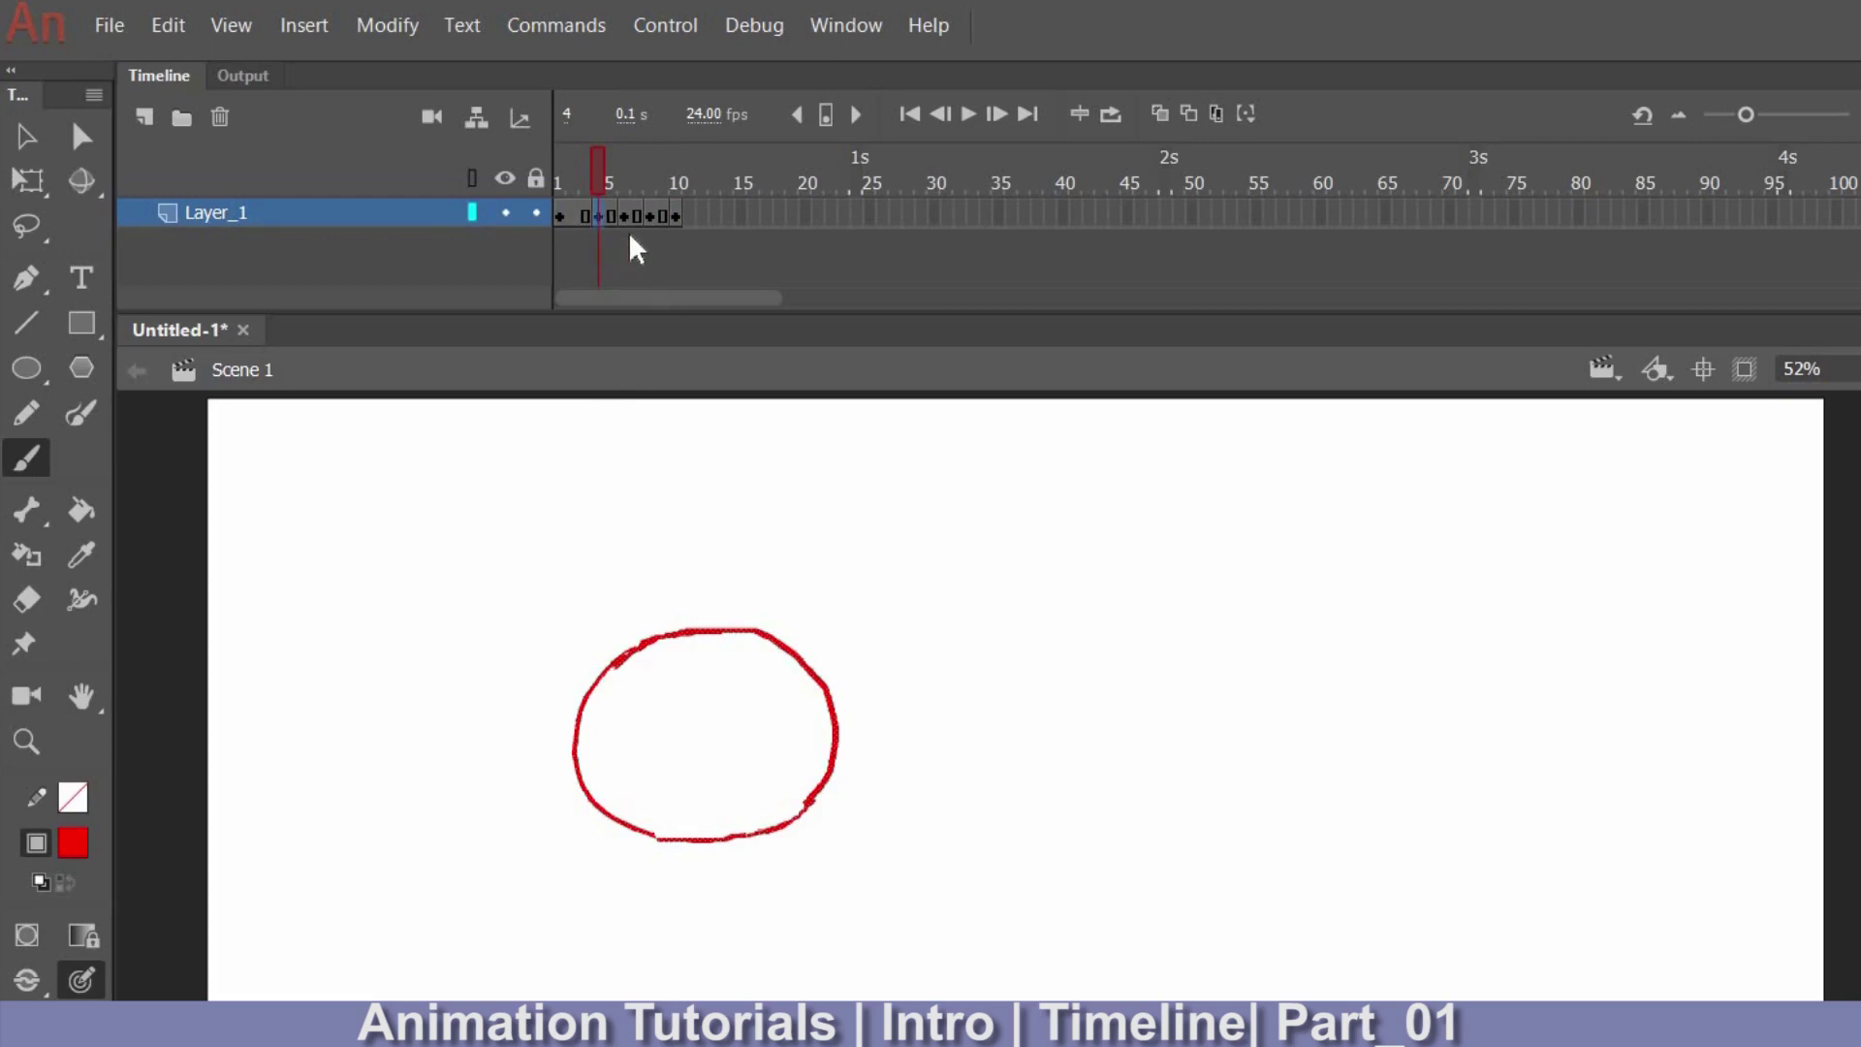
Select the Layer_1 frames from 4 to 10 and shift them one frame earlier to start at frame 3.
click(675, 215)
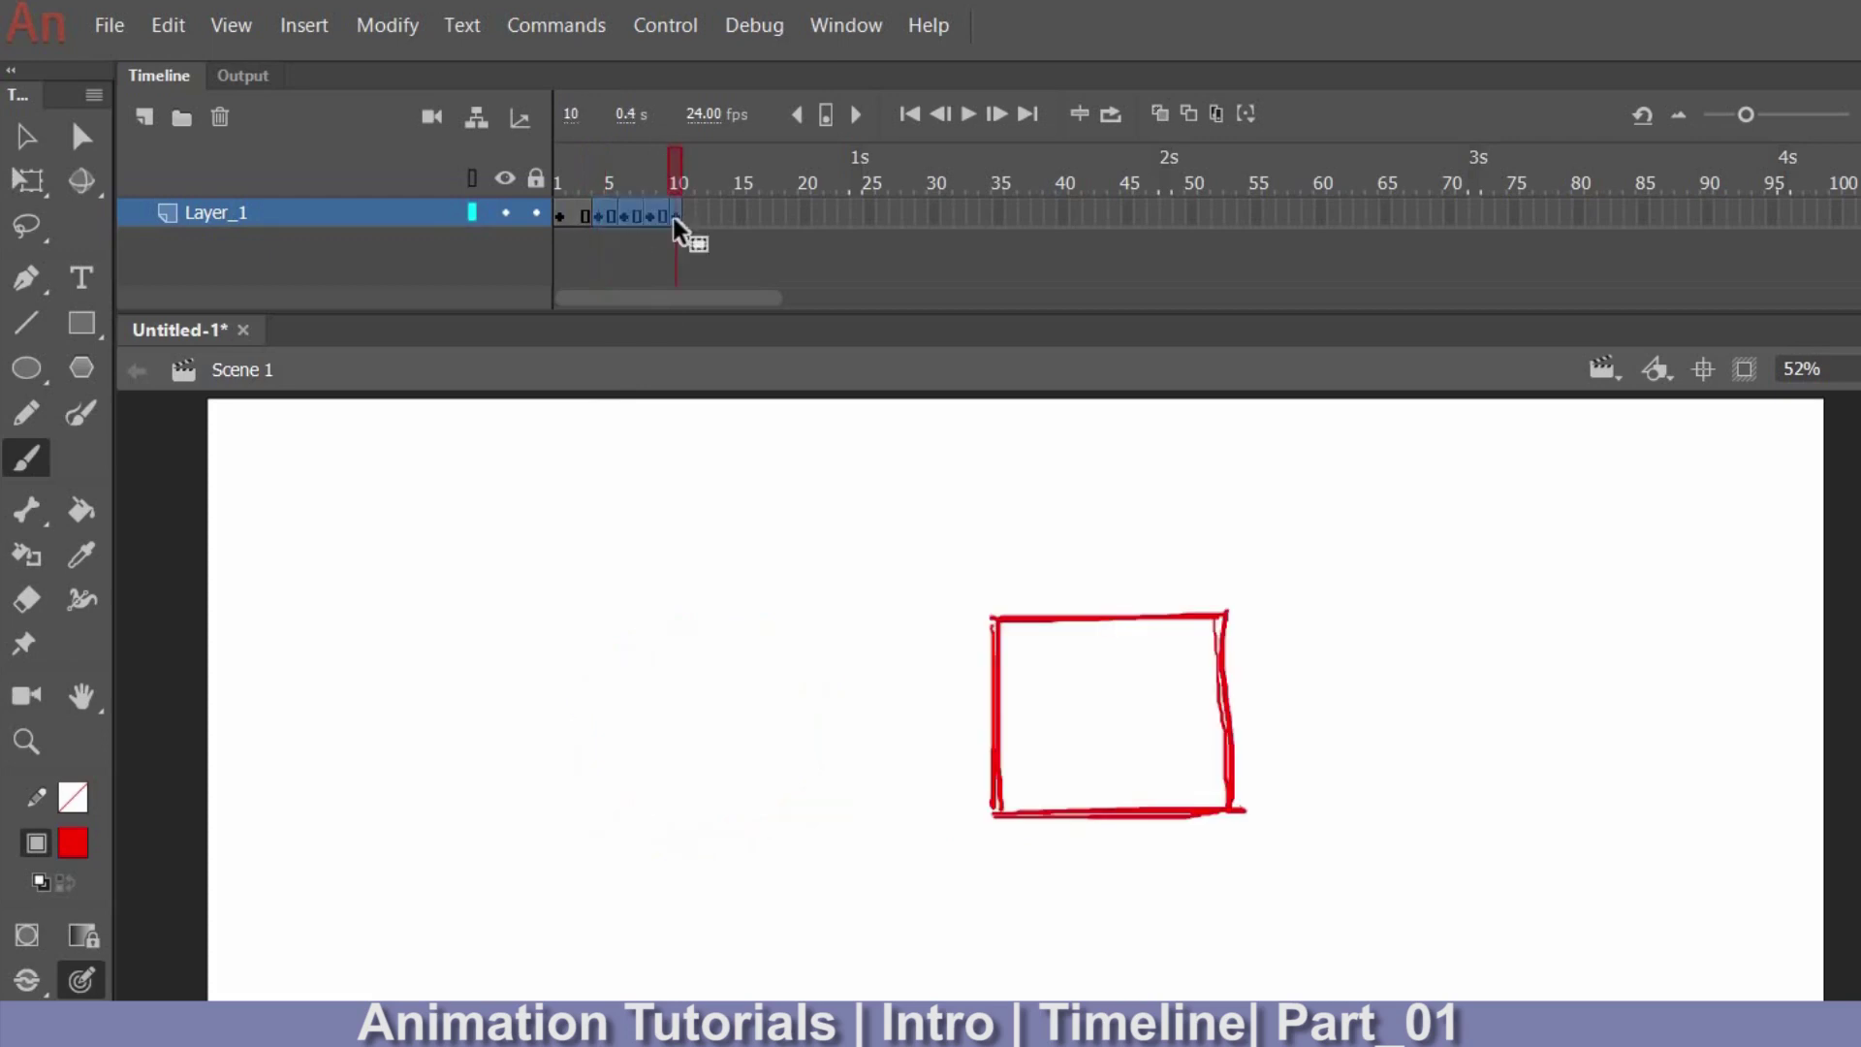
click(679, 216)
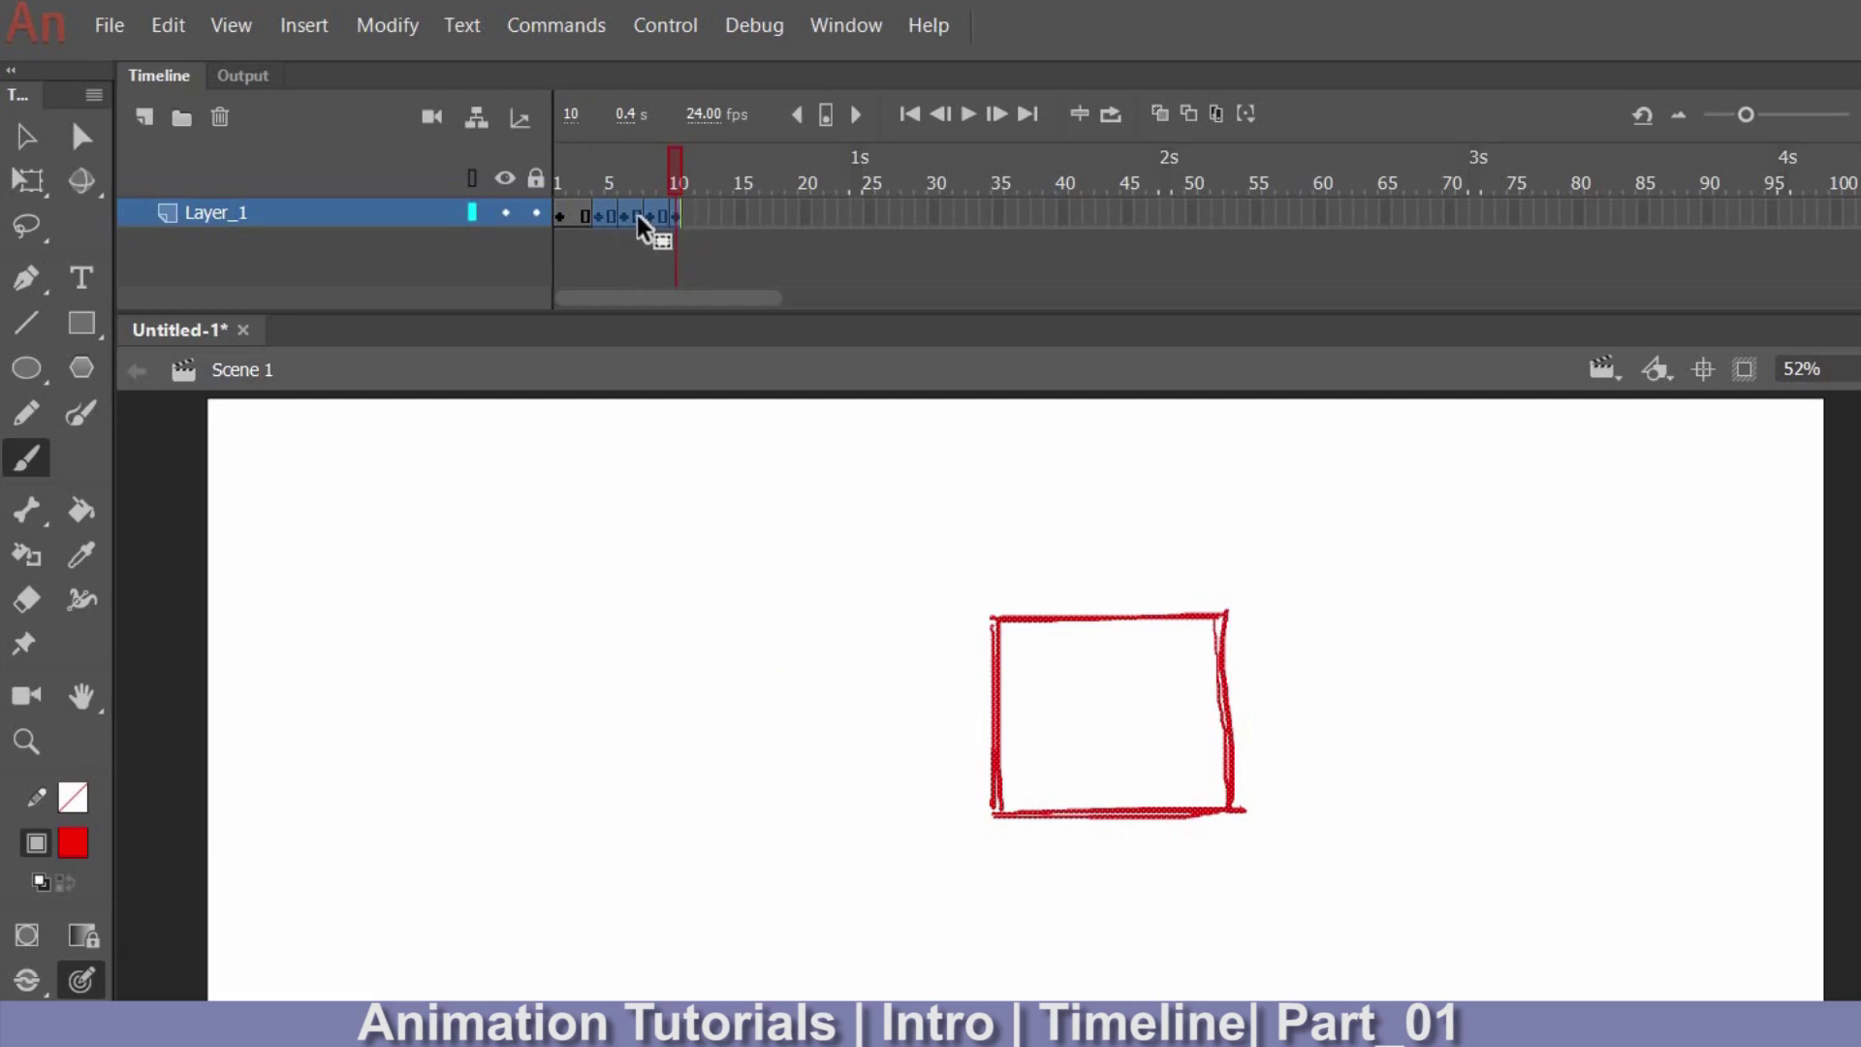
drag(628, 215, 692, 203)
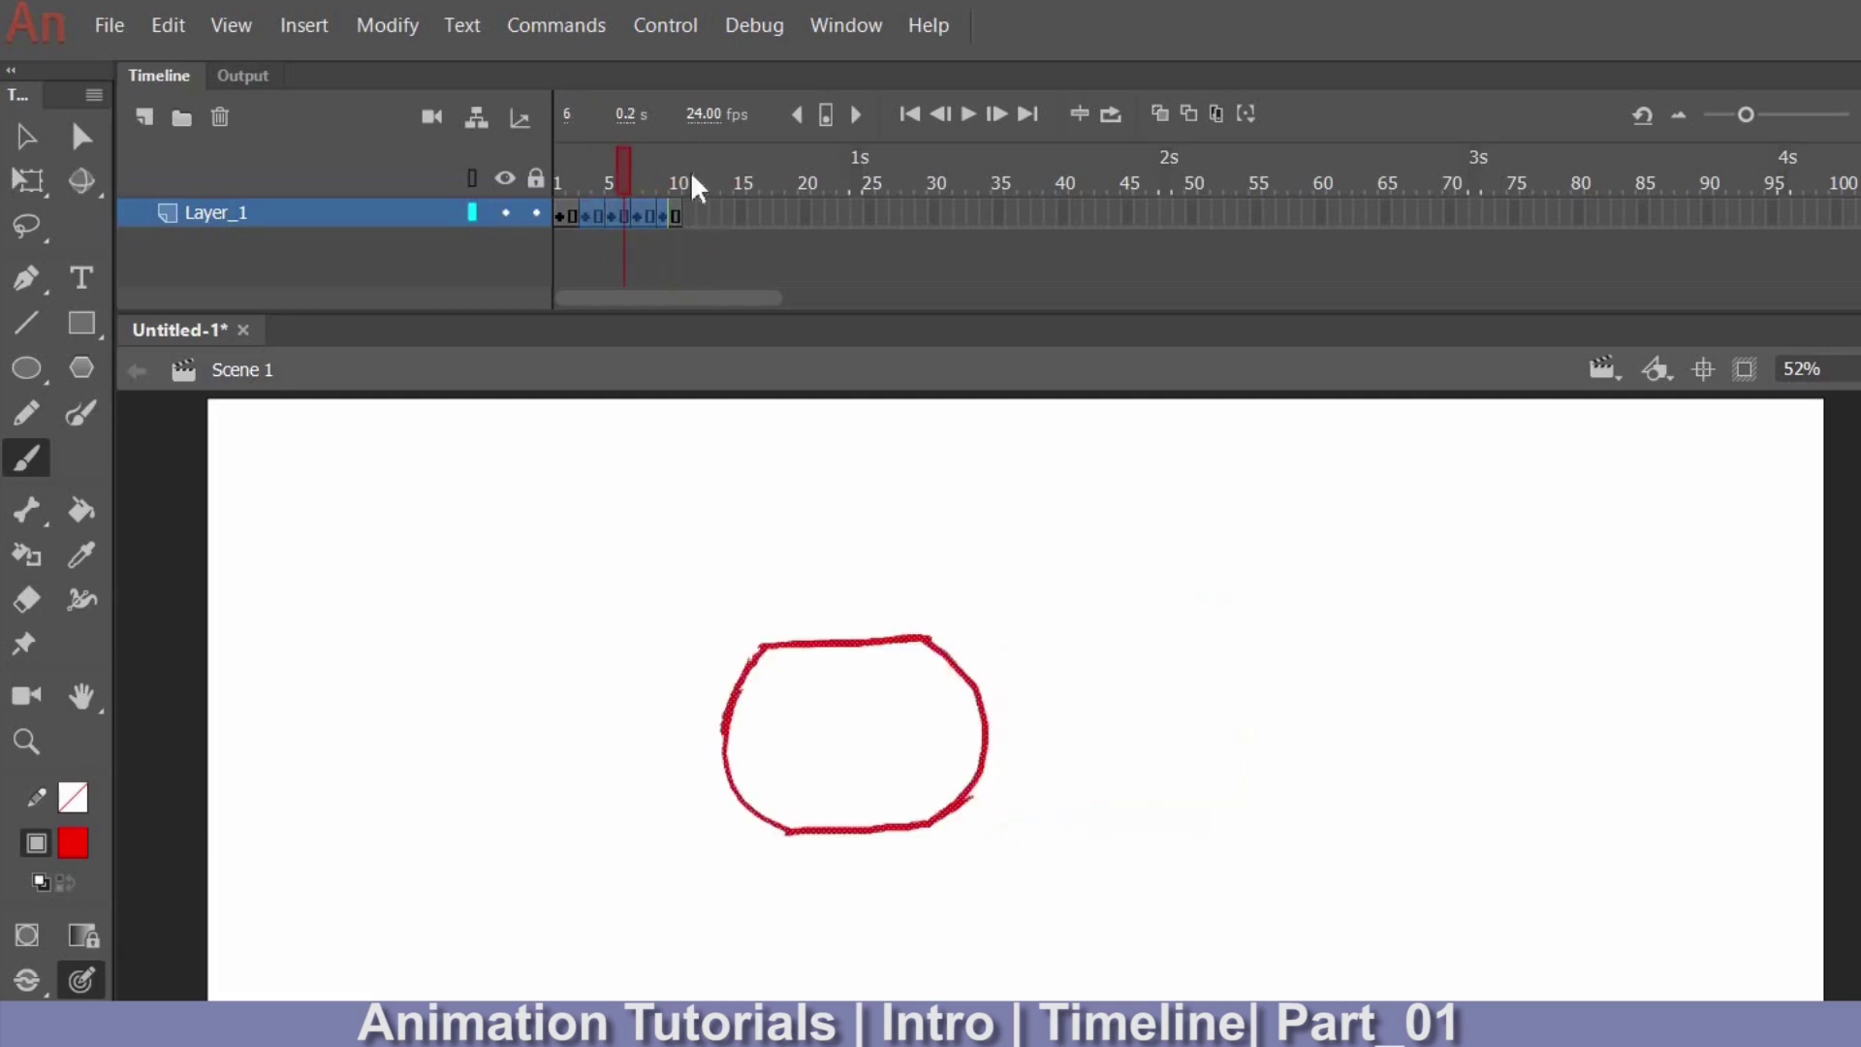
Play the retimed animation twice from frame 1 and scrub back through its frames to review the even keyframe spacing.
click(560, 182)
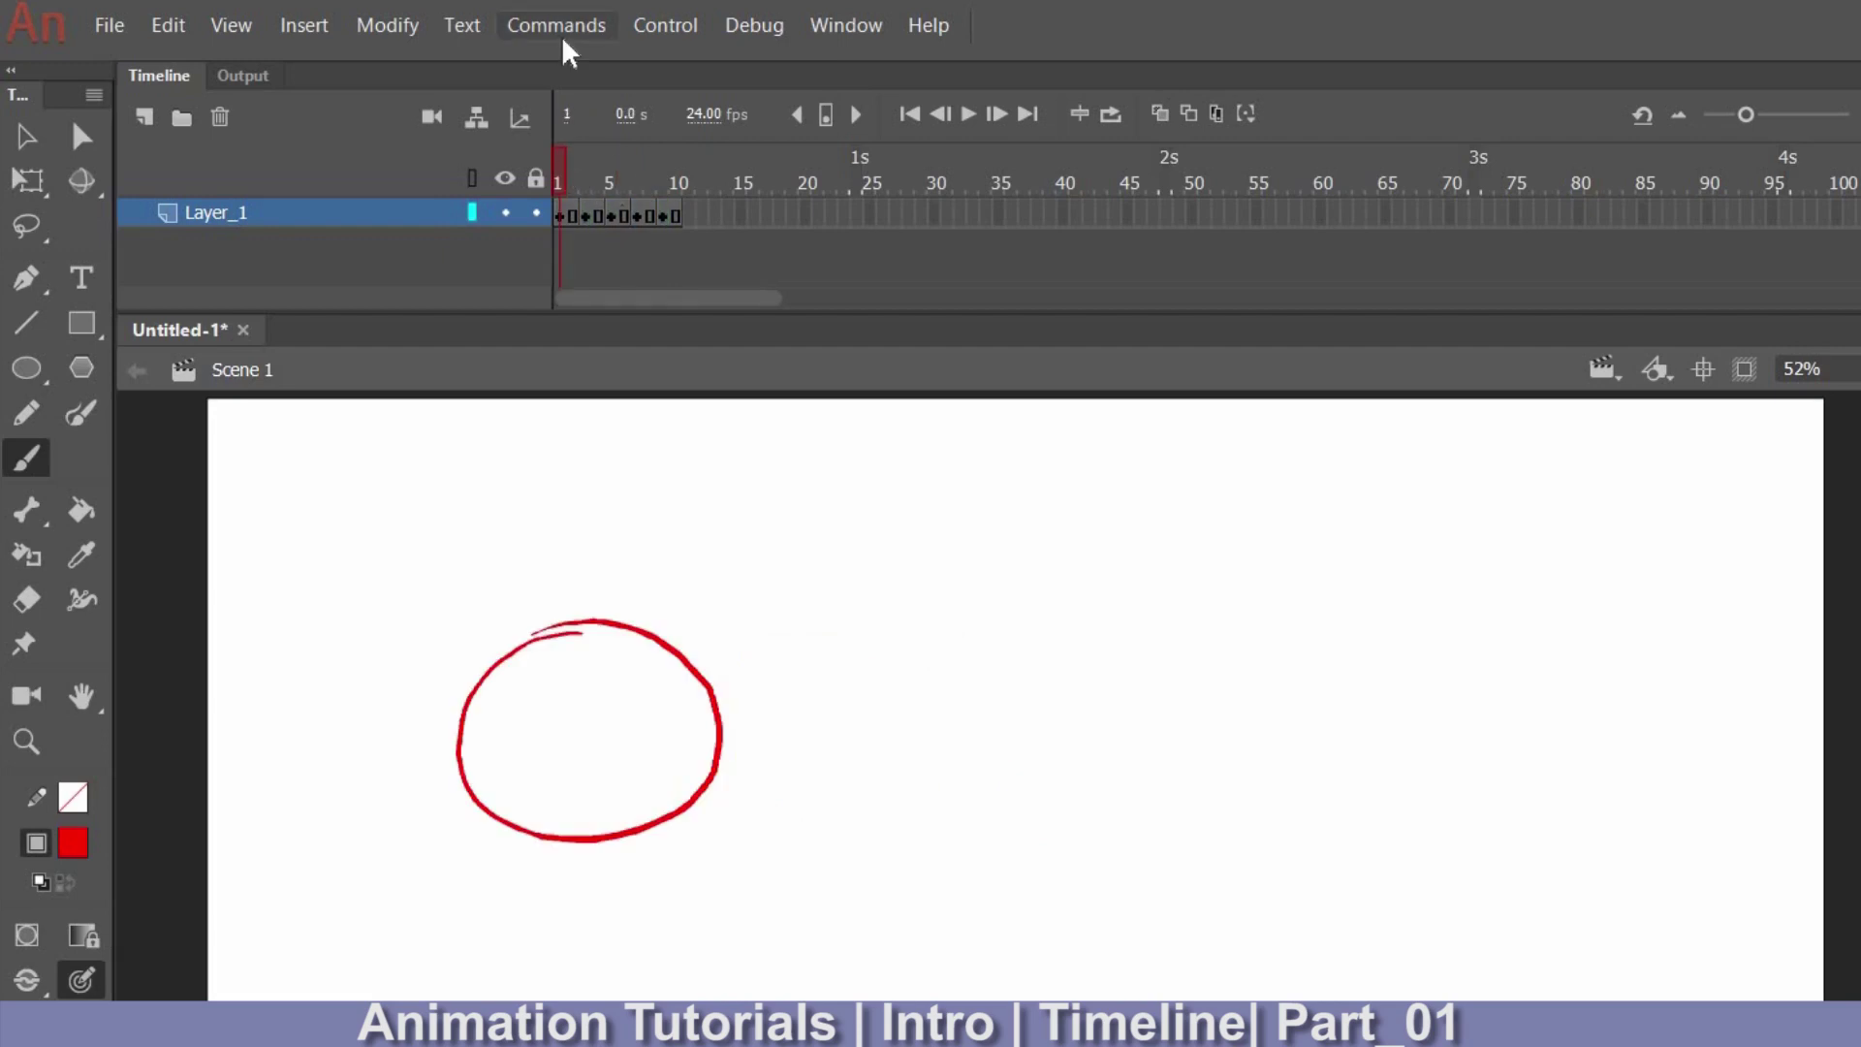
key(Return)
click(562, 182)
mouse_move(562, 180)
mouse_down()
mouse_move(677, 191)
mouse_move(469, 216)
mouse_move(683, 190)
mouse_move(475, 219)
mouse_move(572, 213)
mouse_up()
key(Return)
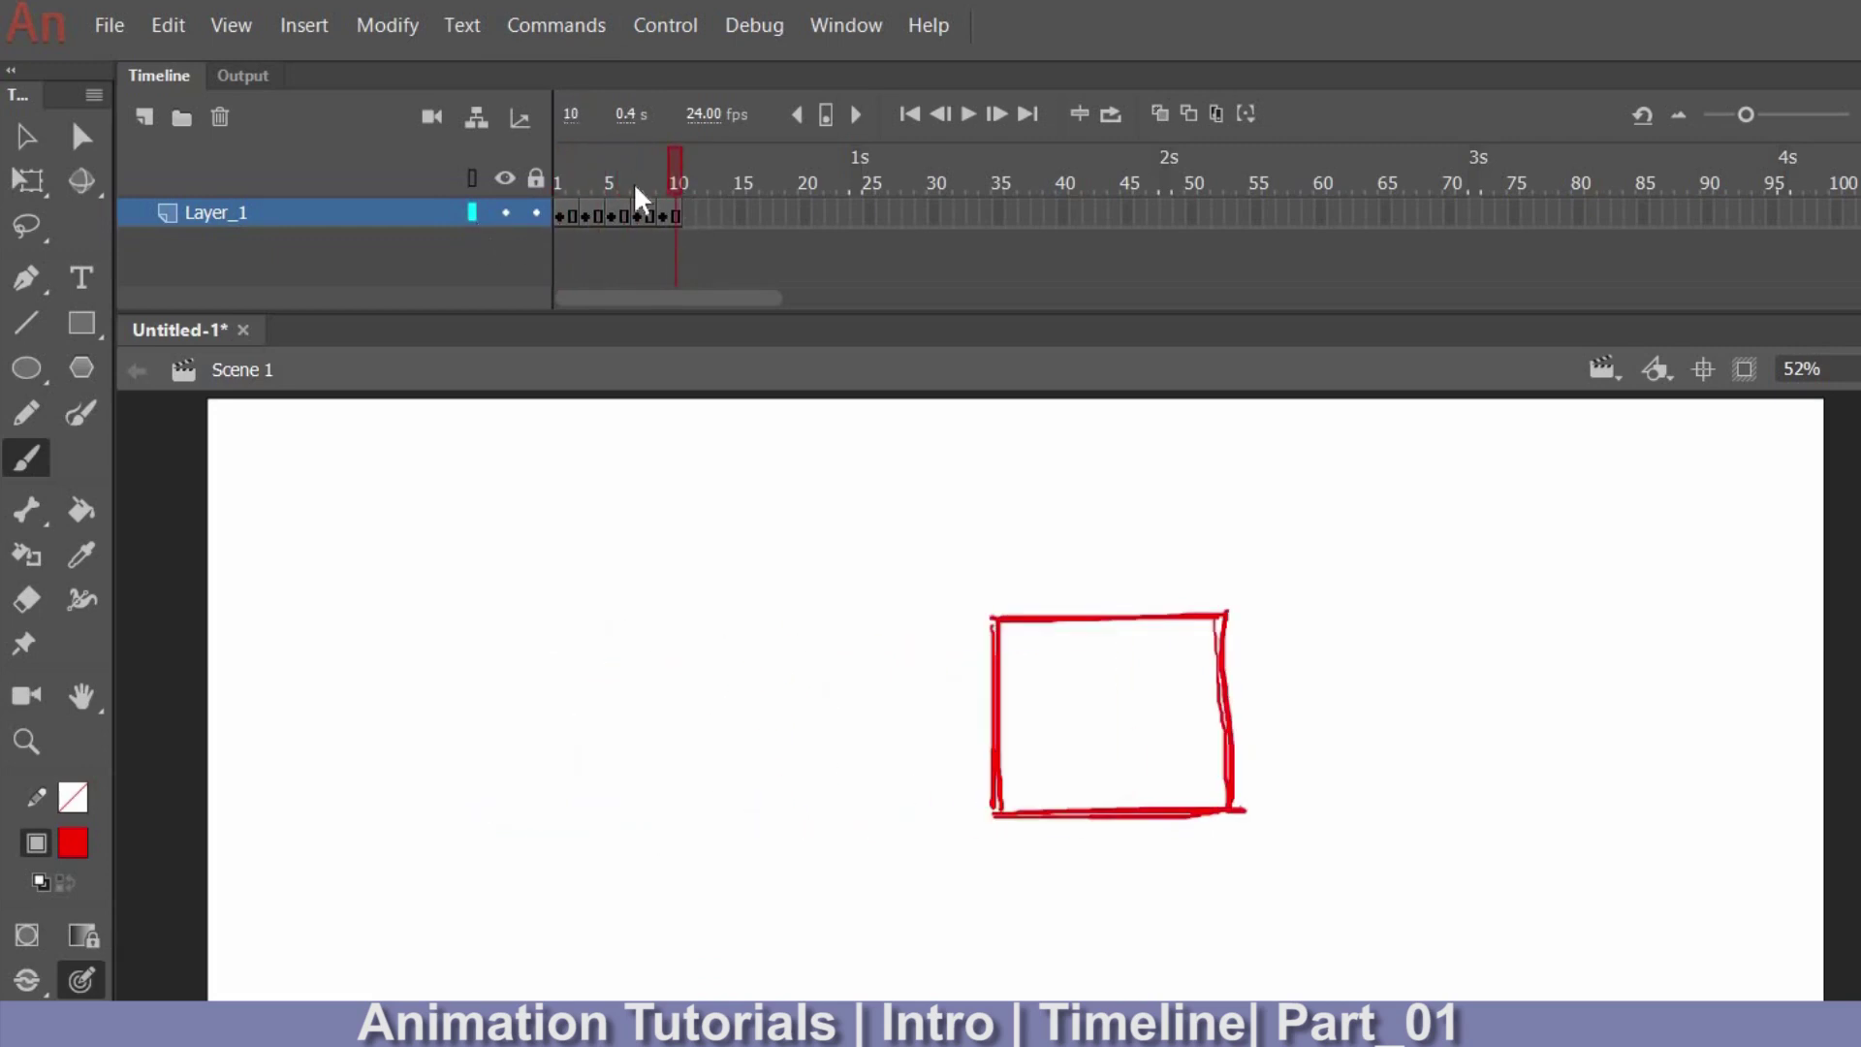
drag(660, 171, 553, 165)
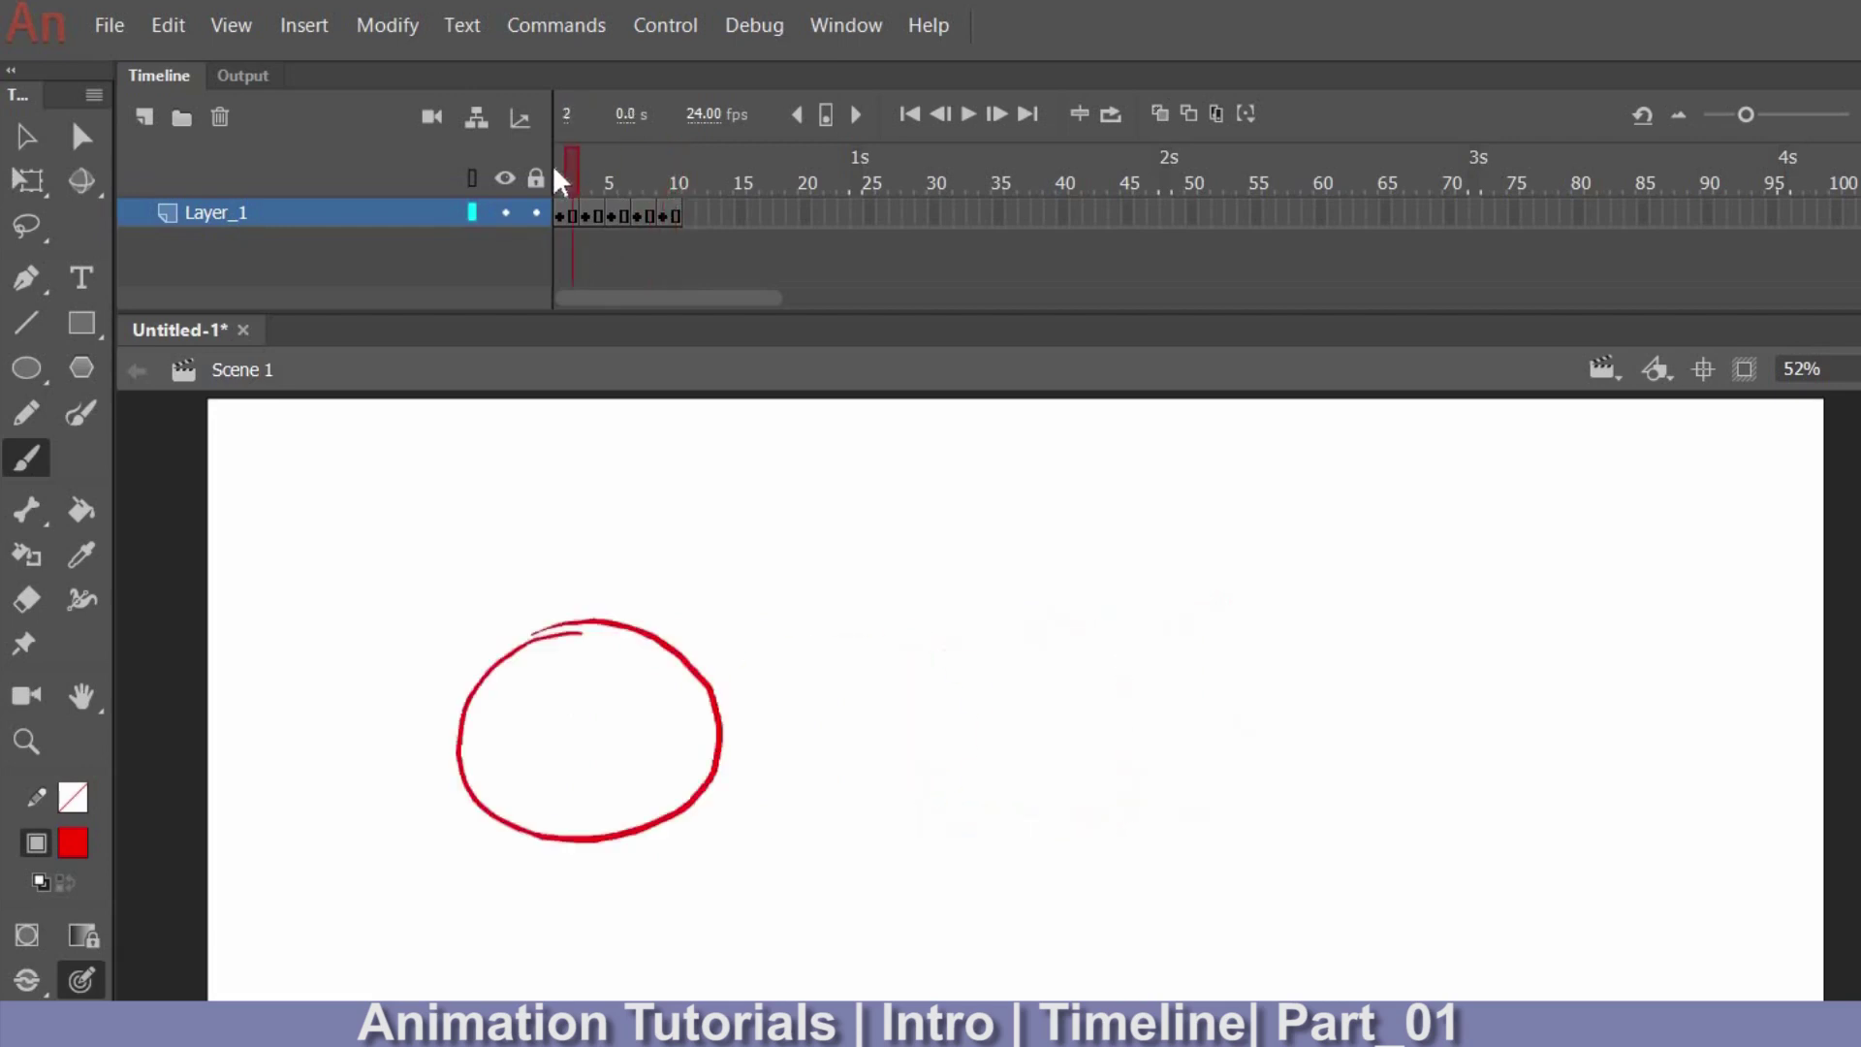
click(665, 217)
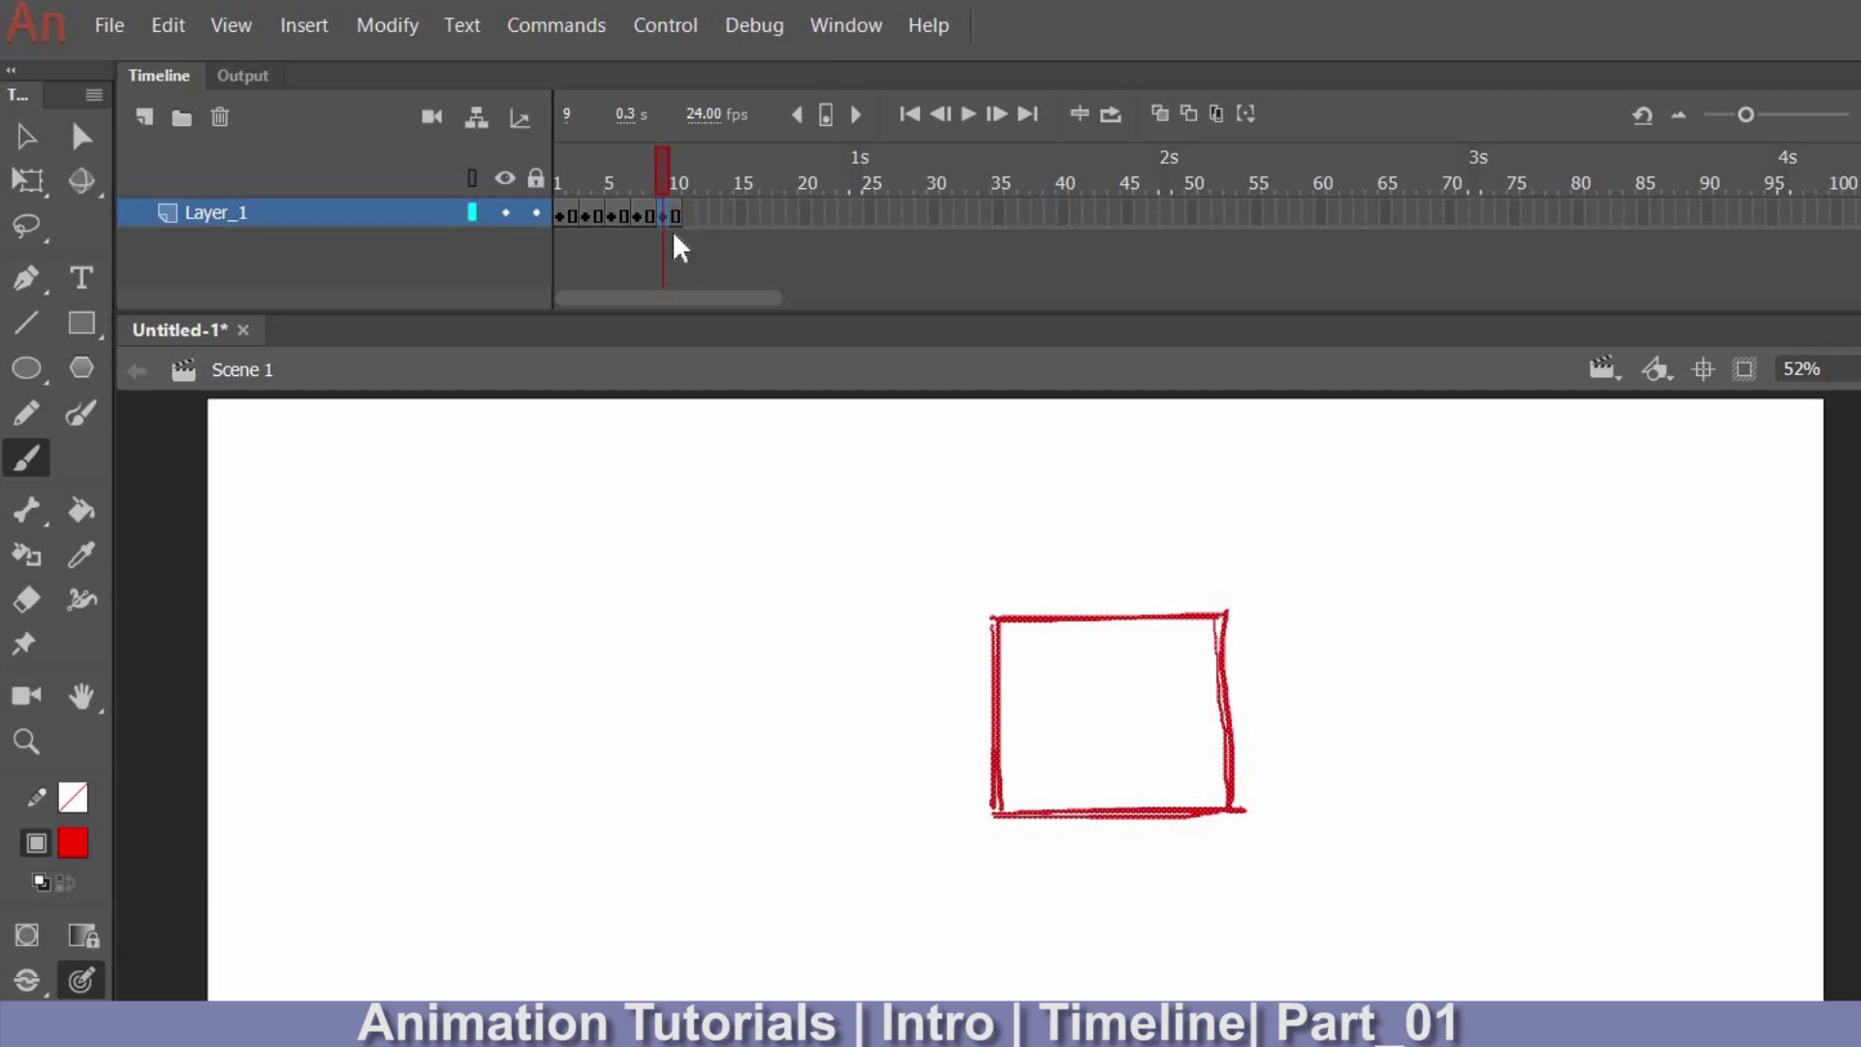
drag(659, 170, 545, 184)
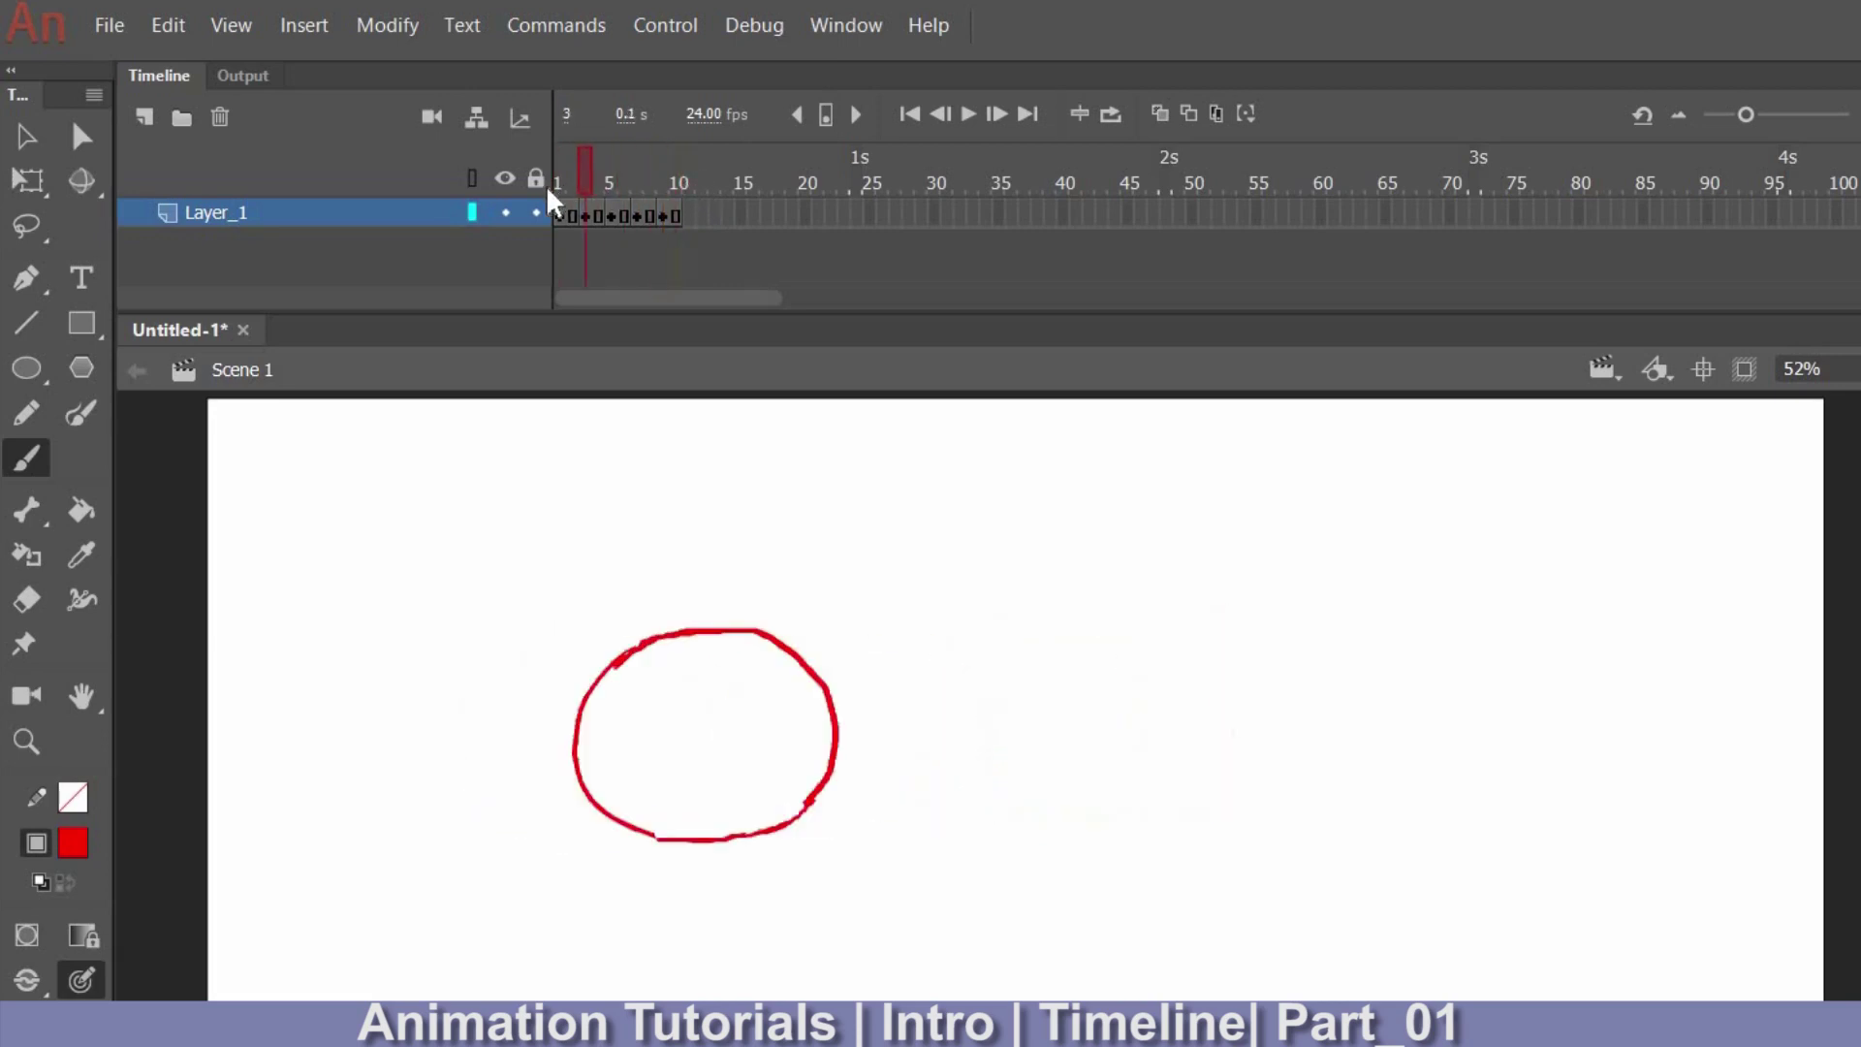